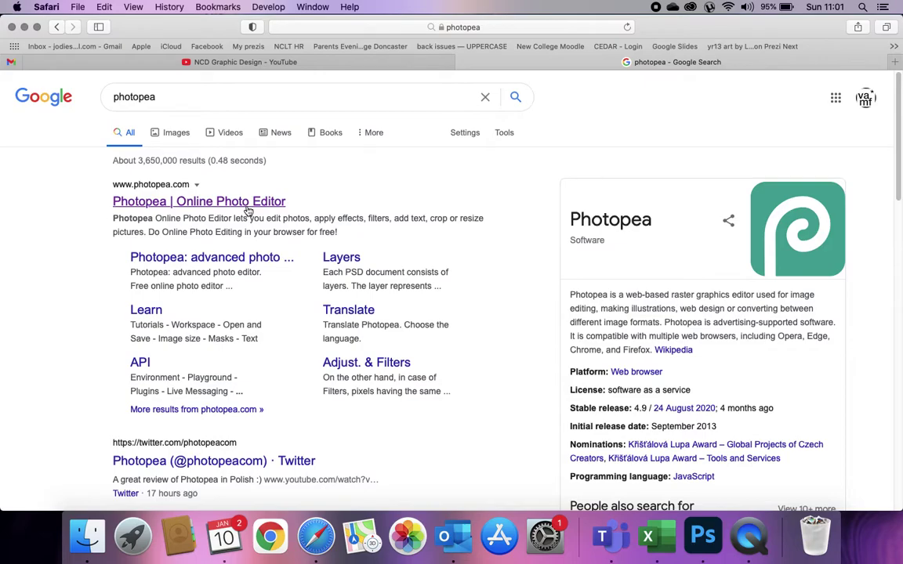
# - Open the Photopea website from the search results and start a new project
pyautogui.click(204, 96)
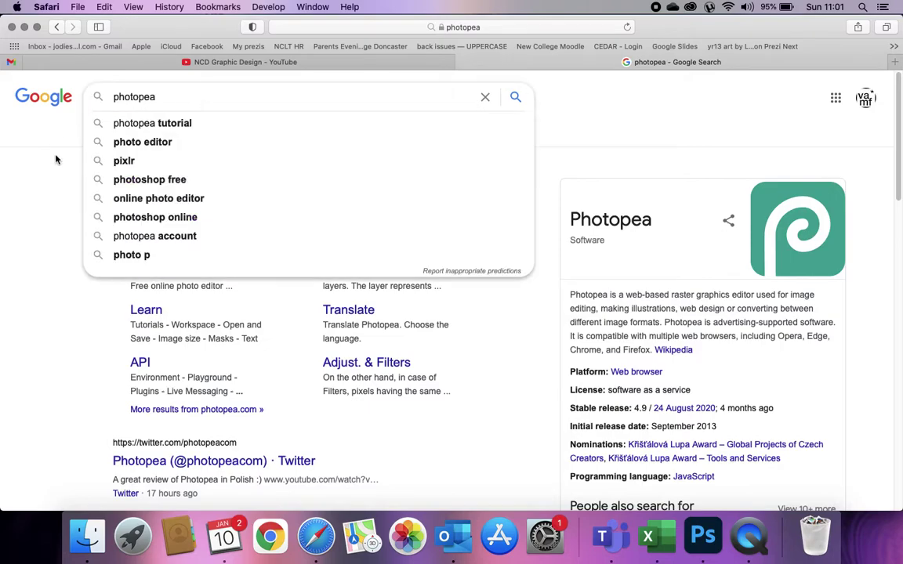
pyautogui.click(59, 185)
pyautogui.click(188, 203)
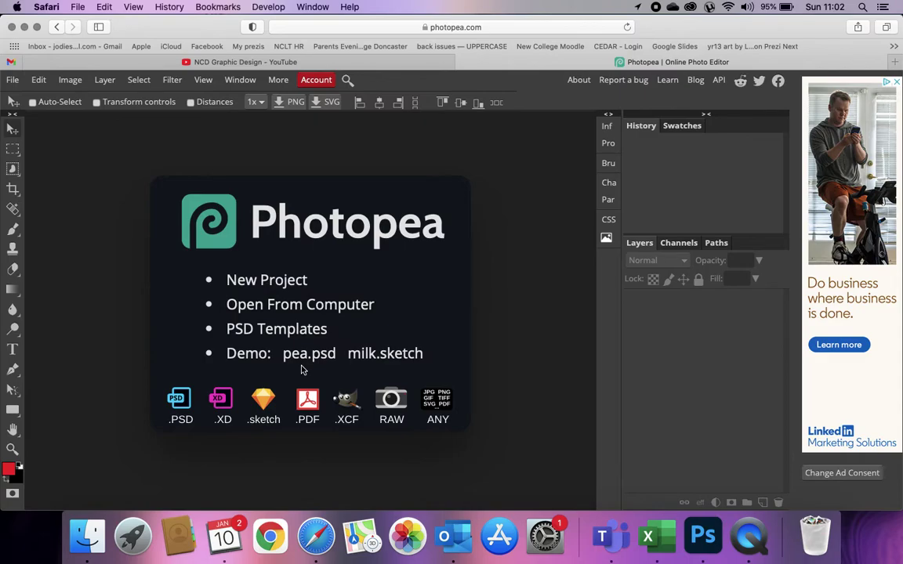
pyautogui.click(237, 280)
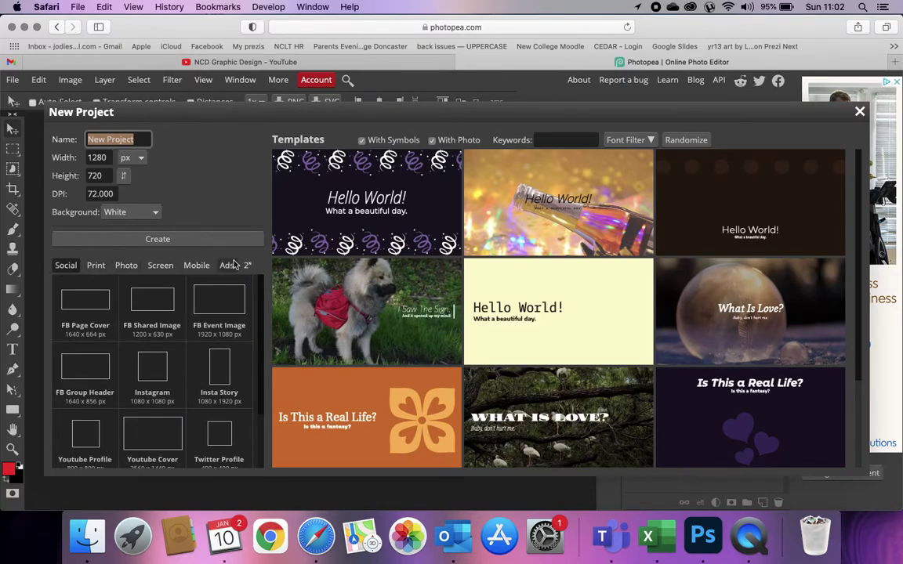
# - Set the new project to the A3 print preset, 297 × 420 mm in portrait orientation at 300 DPI
pyautogui.click(96, 265)
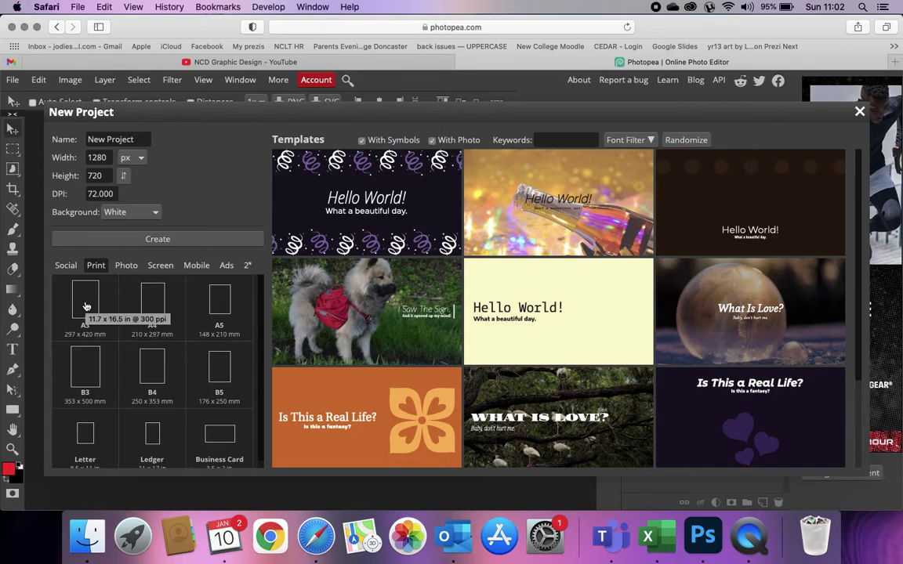
pyautogui.click(86, 304)
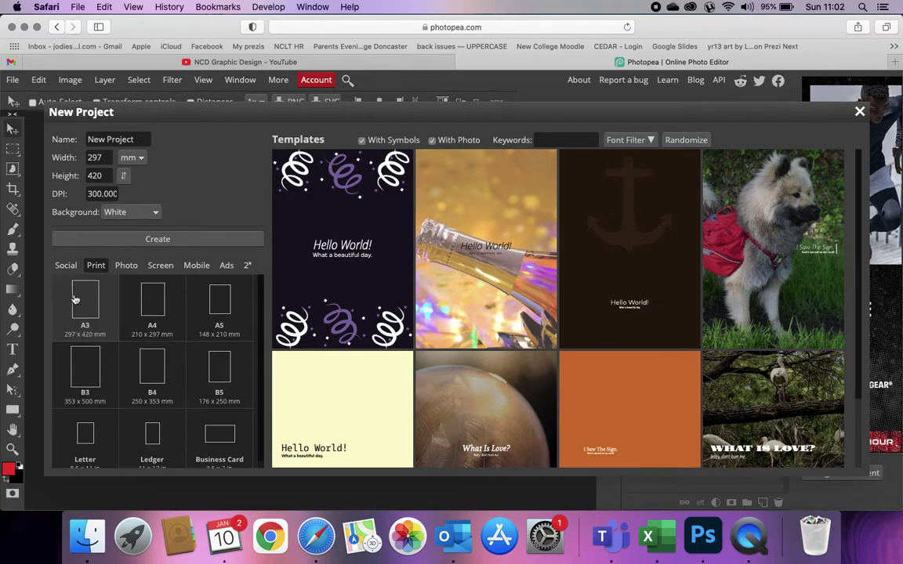
pyautogui.click(137, 141)
pyautogui.click(123, 176)
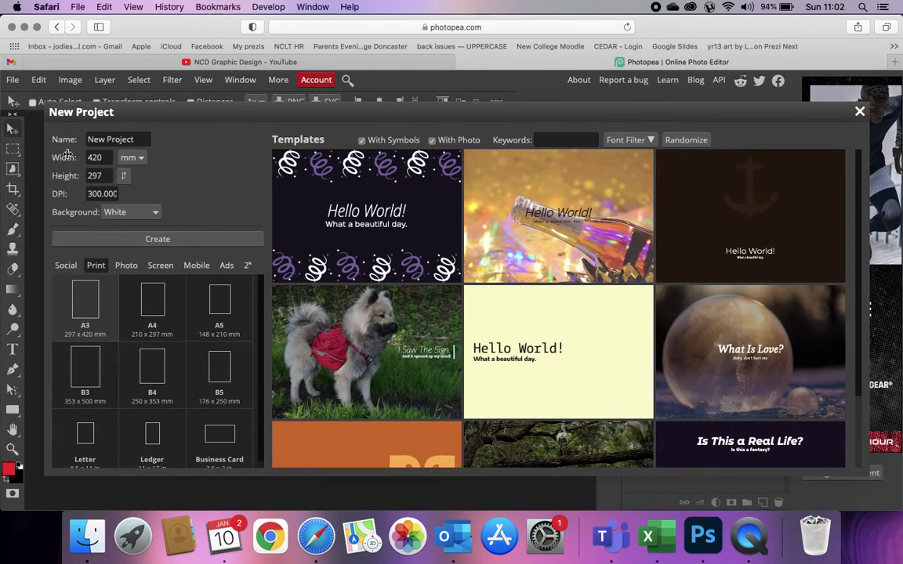
pyautogui.click(123, 176)
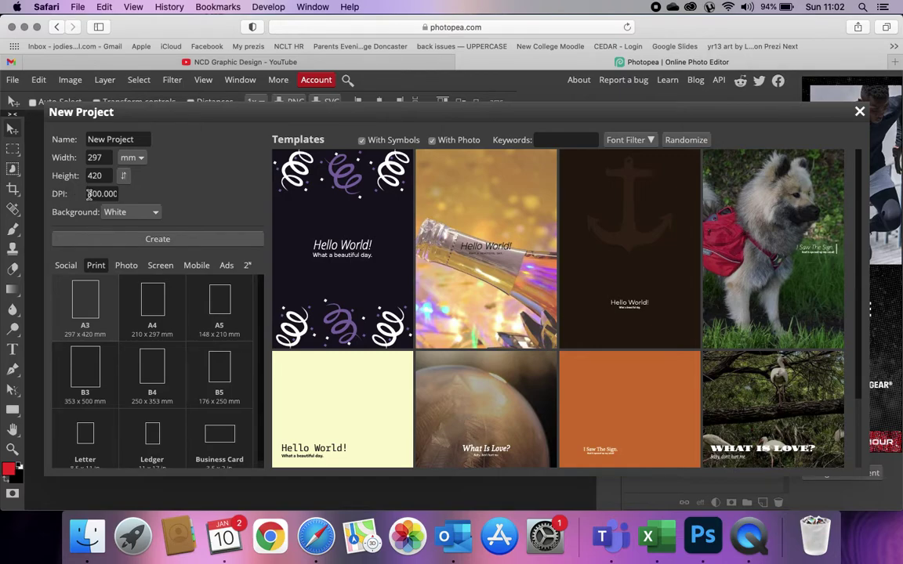
pyautogui.moveTo(88, 193); pyautogui.dragTo(122, 193)
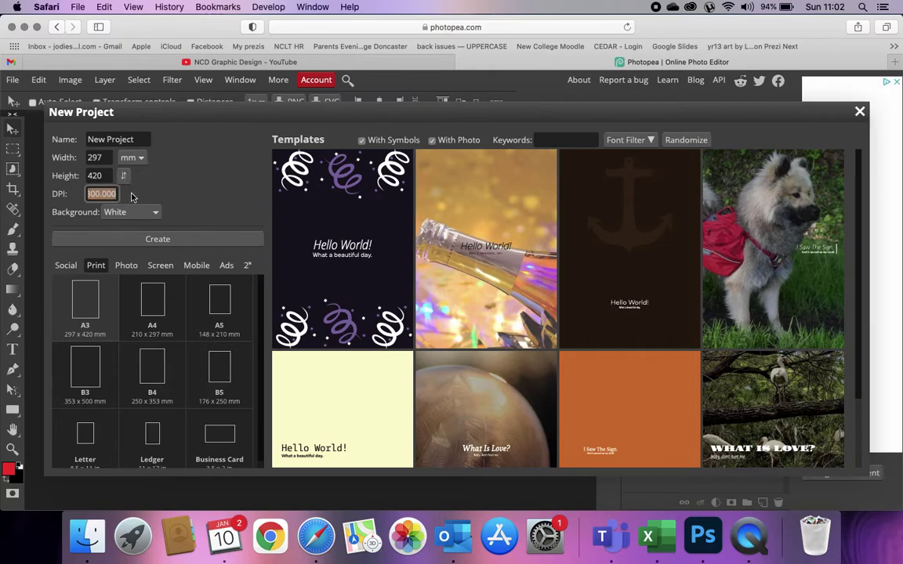
pyautogui.click(135, 197)
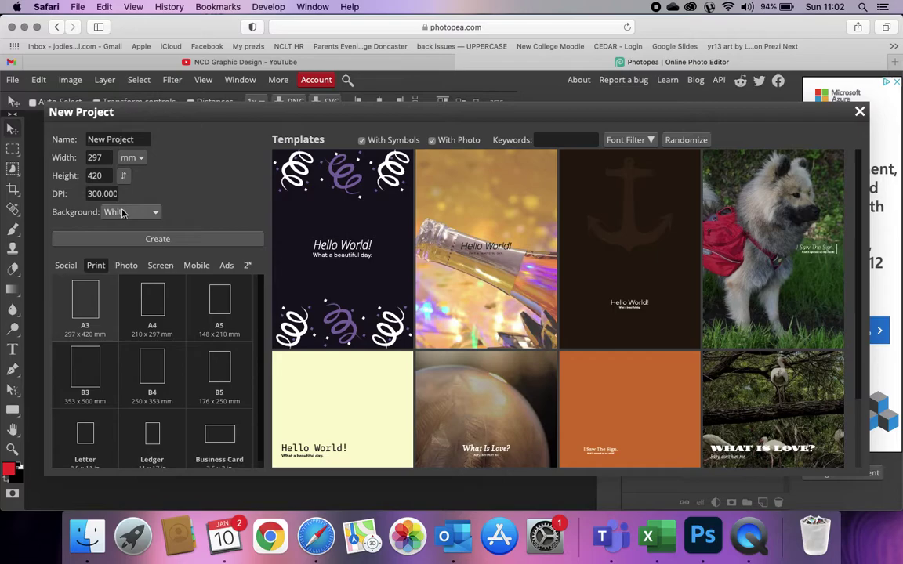
# - Create the project with a transparent background and the name Intro
pyautogui.click(116, 212)
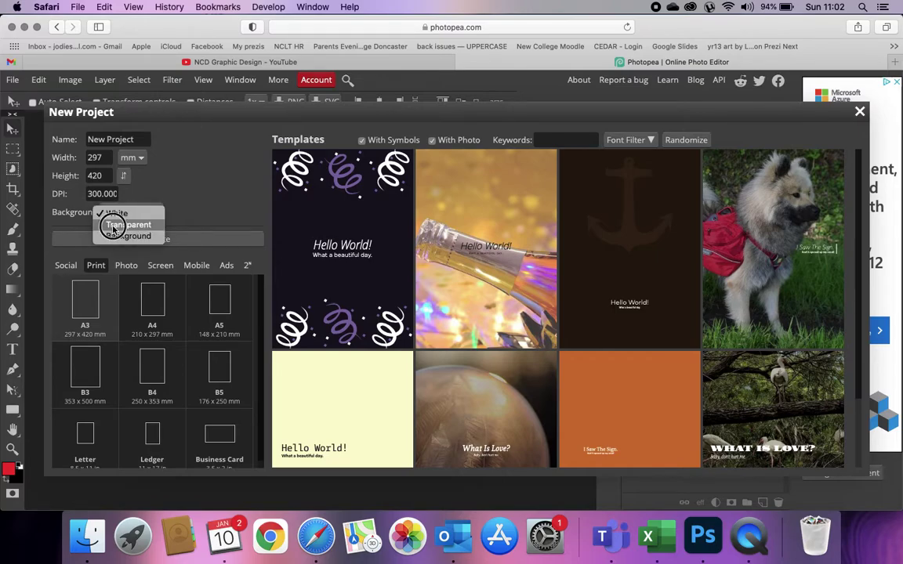
pyautogui.click(114, 225)
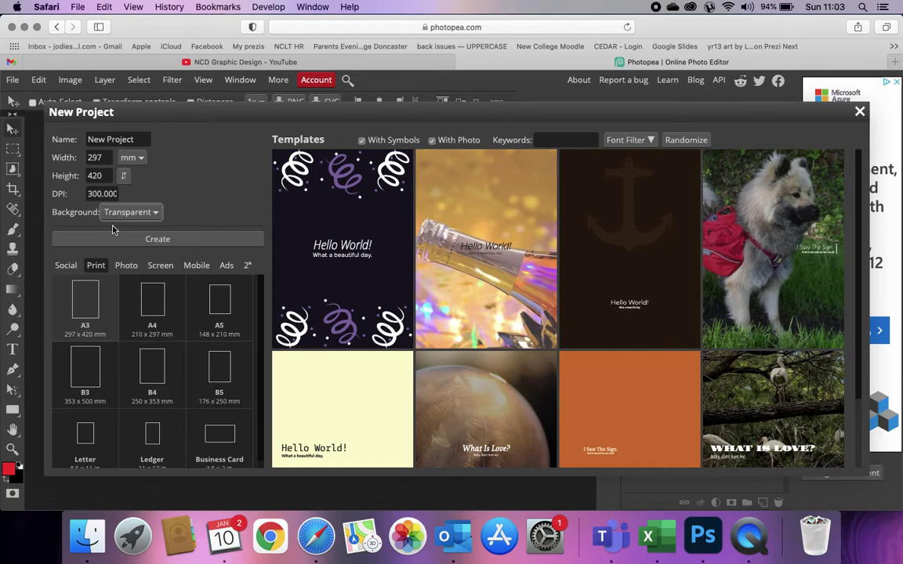
pyautogui.moveTo(136, 143); pyautogui.dragTo(58, 133)
pyautogui.write('Intro')
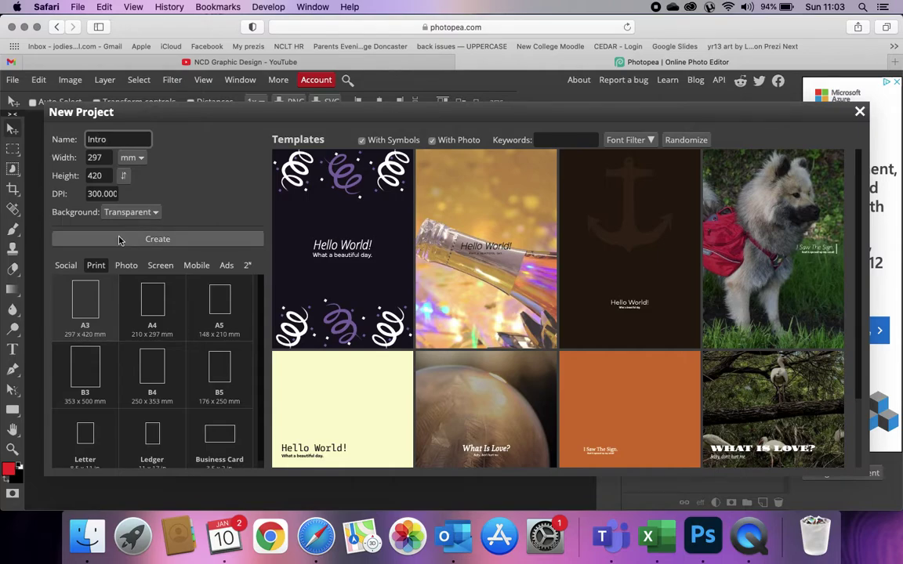
pyautogui.click(157, 239)
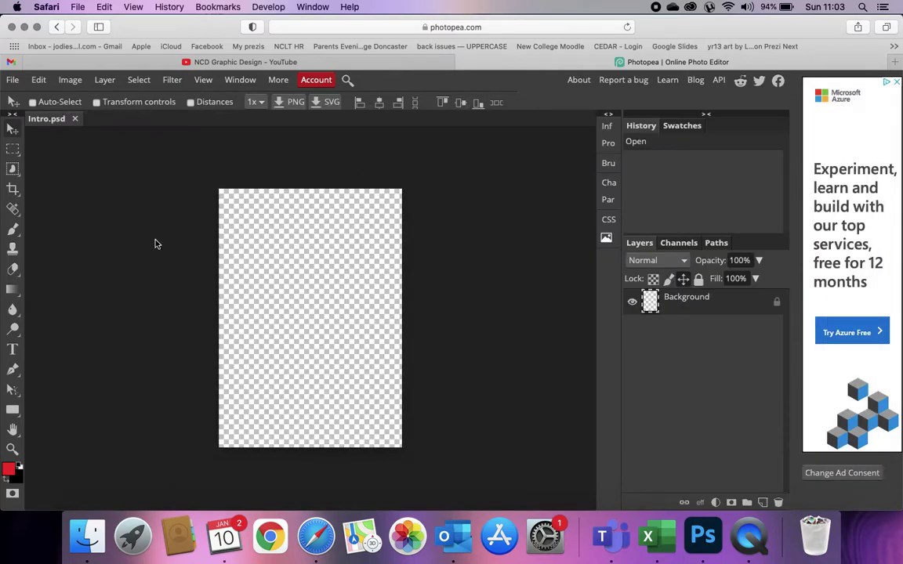
# - Examine the paragraph, brush and info settings, and look through the available window, file and edit commands
pyautogui.scroll(5, 333, 211)
pyautogui.scroll(-3, 333, 210)
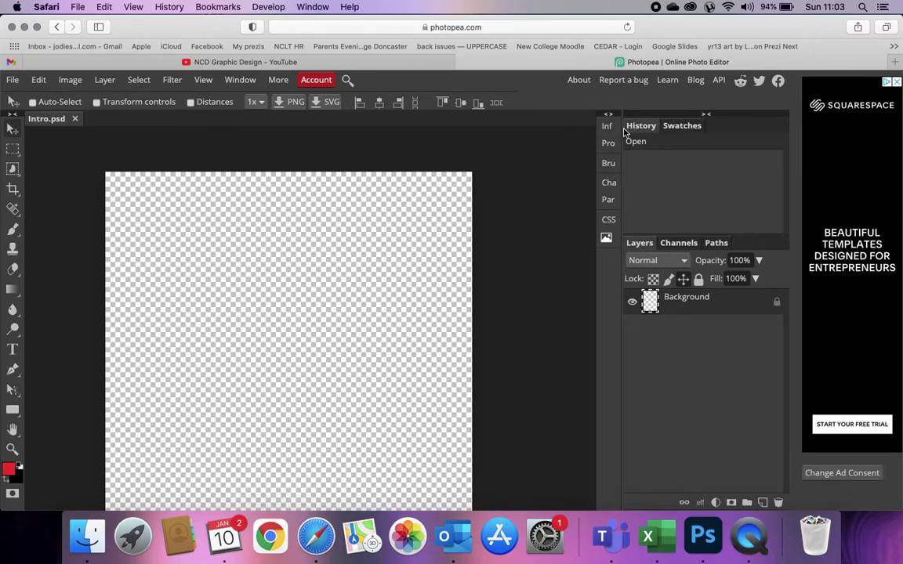
pyautogui.click(609, 189)
pyautogui.click(608, 200)
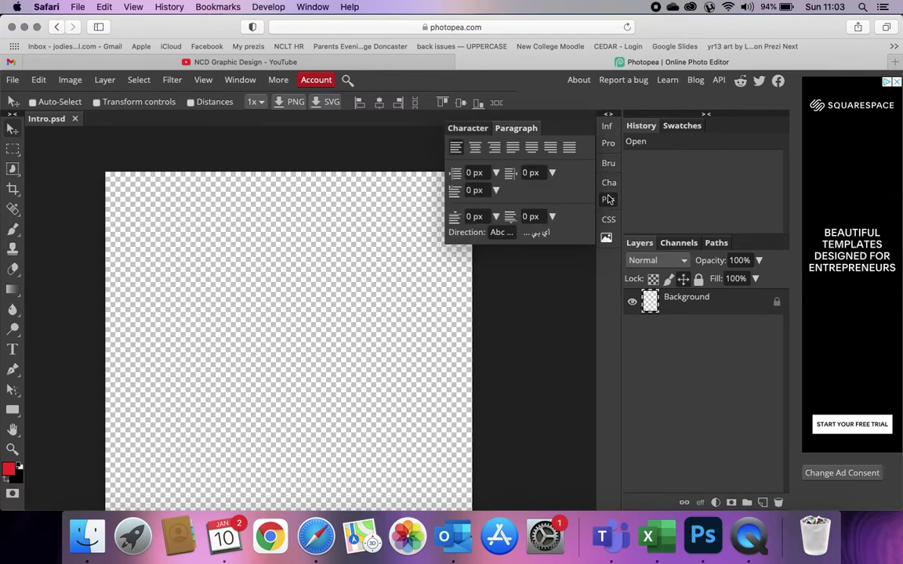
pyautogui.click(607, 164)
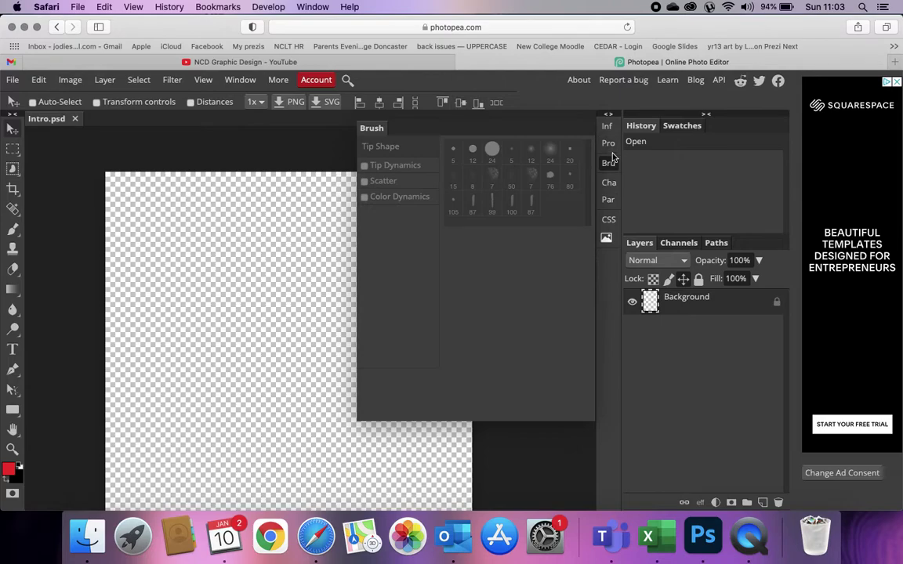
pyautogui.click(606, 126)
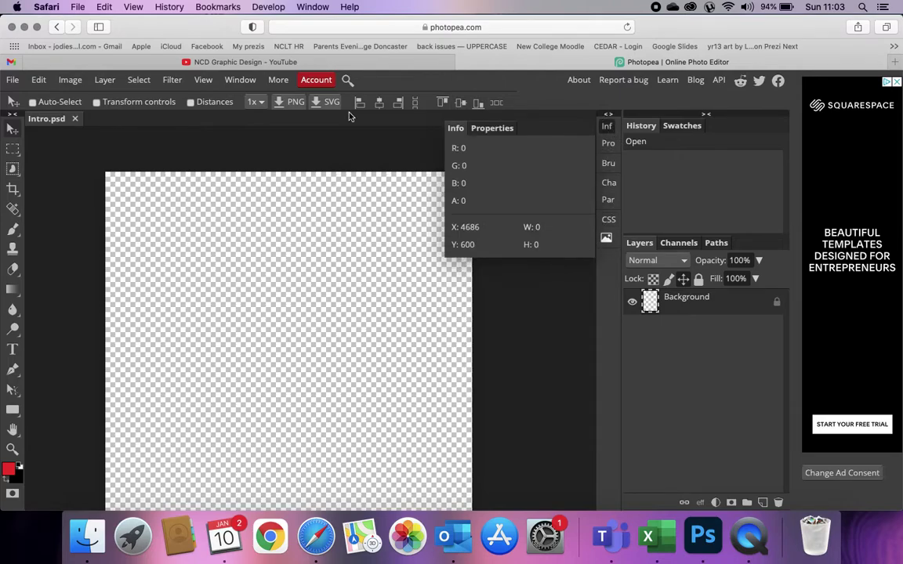
pyautogui.click(240, 79)
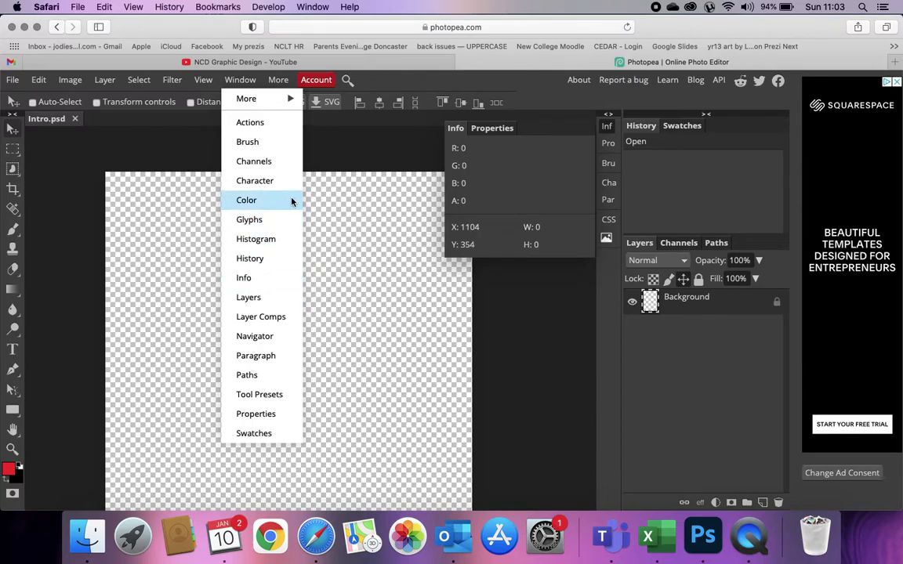
pyautogui.moveTo(234, 94)
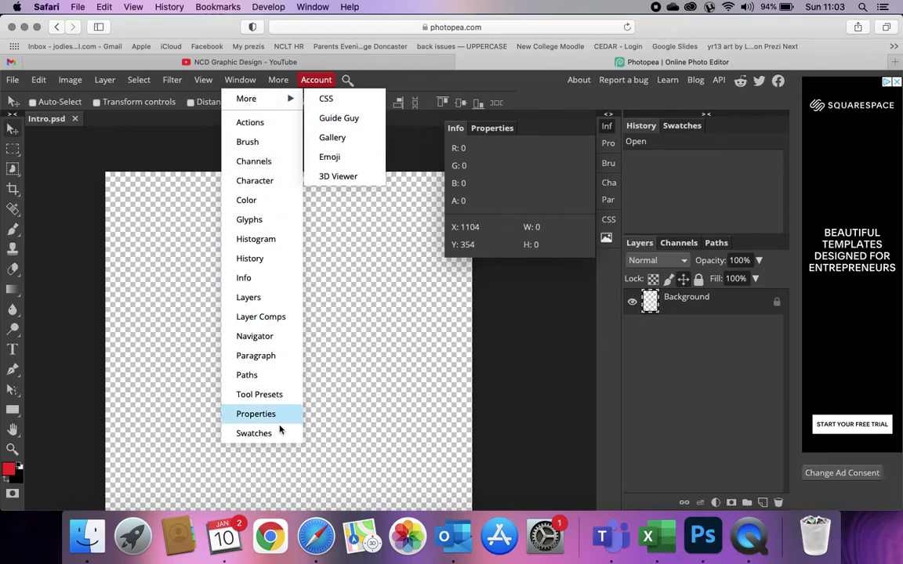
pyautogui.click(141, 136)
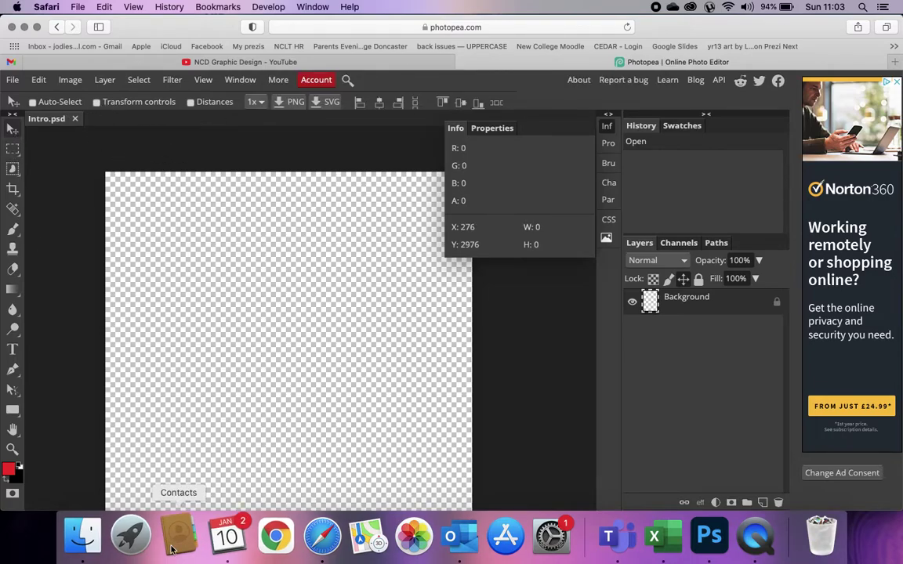
pyautogui.click(13, 79)
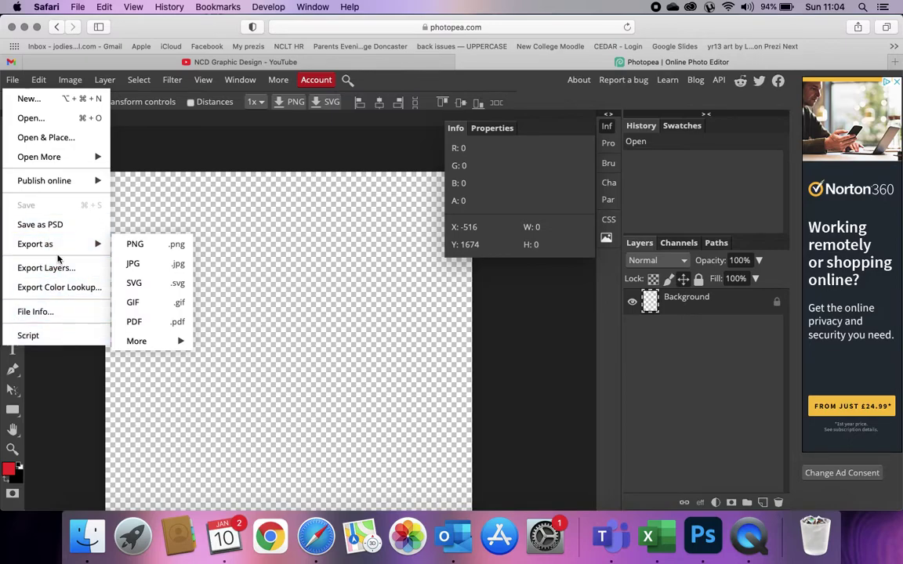
pyautogui.moveTo(45, 84)
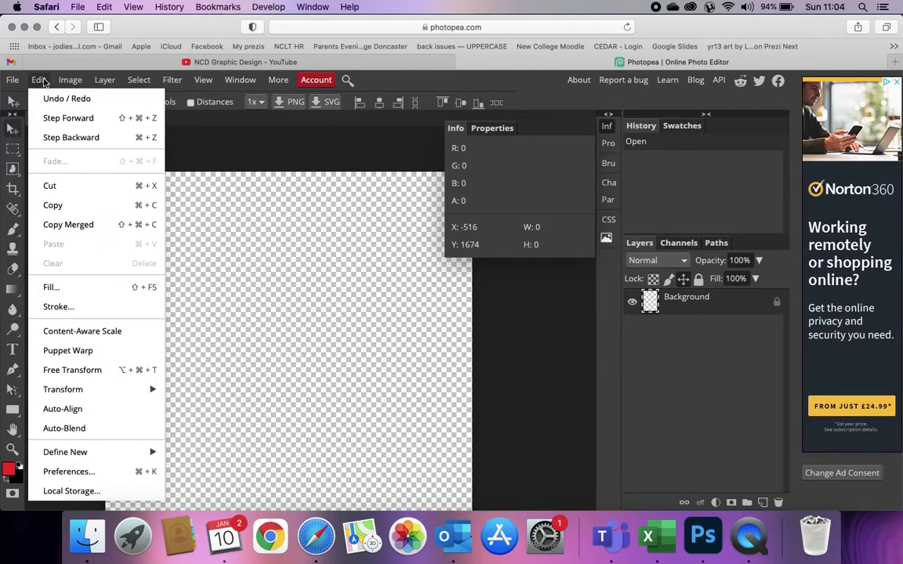
pyautogui.moveTo(70, 78)
pyautogui.click(251, 303)
# - Switch to Finder and place the reed field photo from the Downloads folder into the Intro document
pyautogui.click(87, 536)
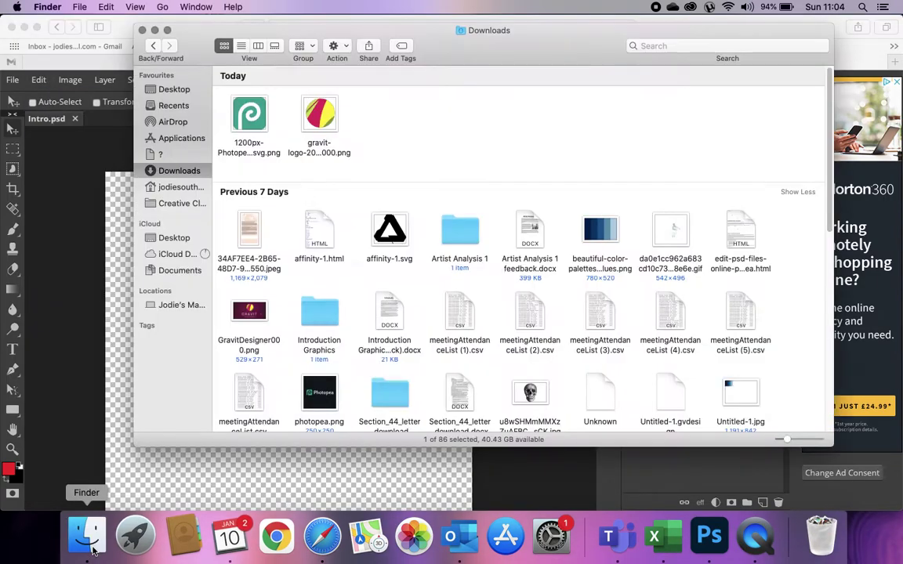
pyautogui.scroll(-10, 332, 164)
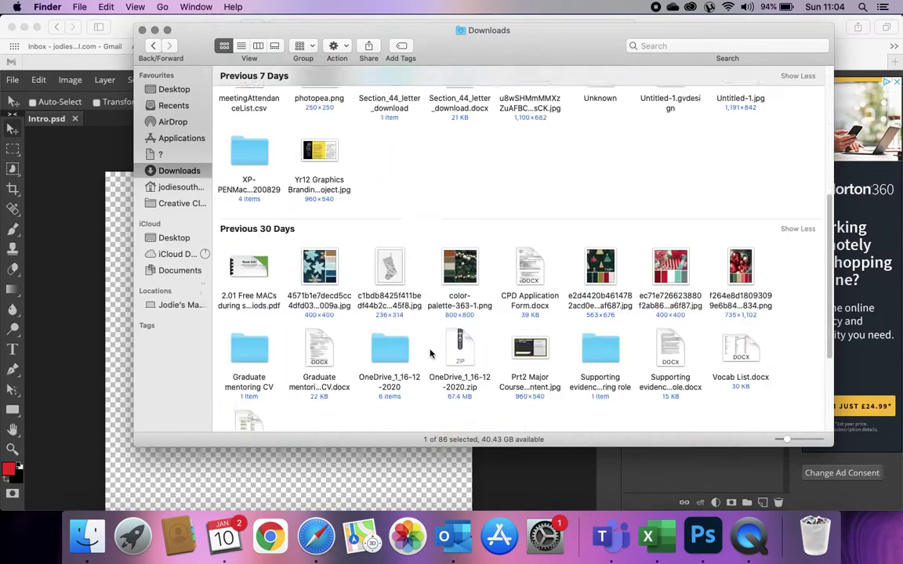
pyautogui.moveTo(720, 362); pyautogui.dragTo(176, 481)
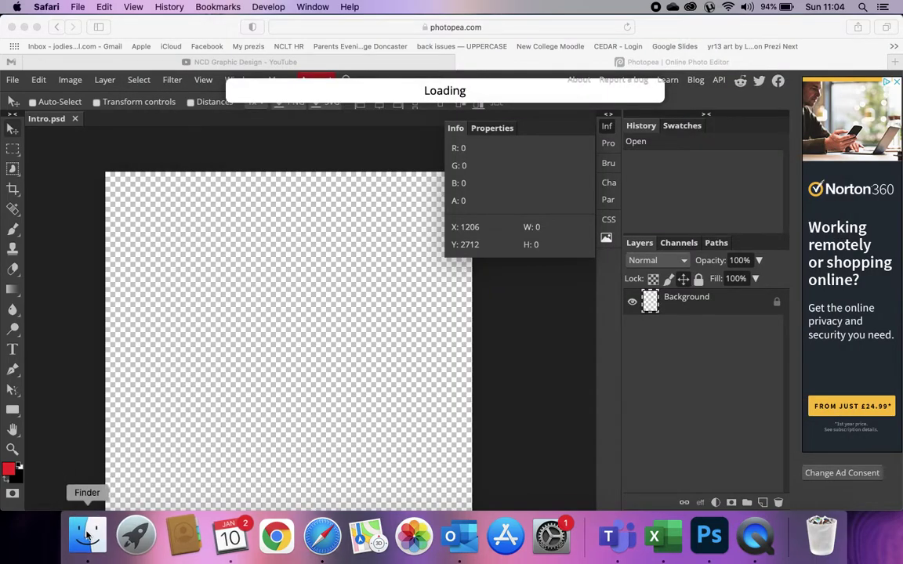
pyautogui.click(504, 102)
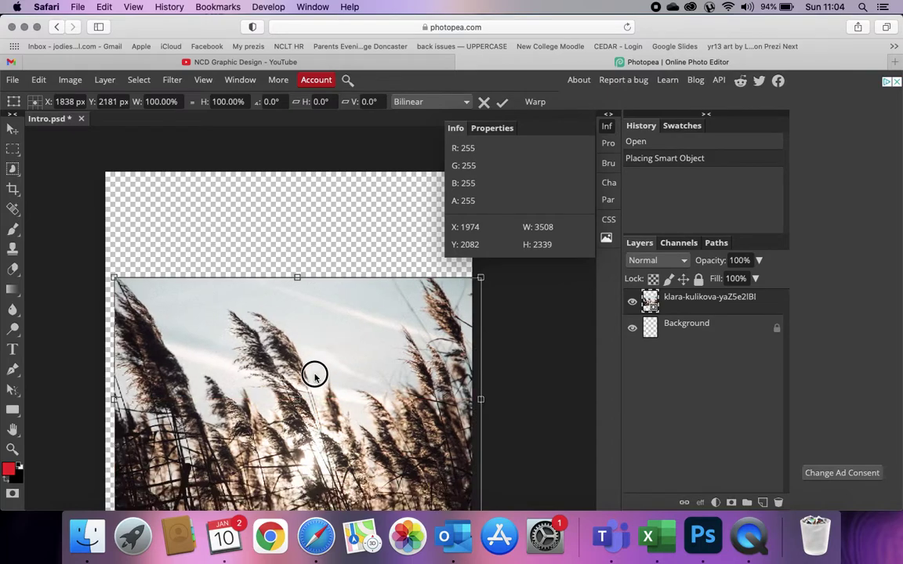
# - Move the placed photo up the page, scale it proportionally to about 89%, and apply the transform
pyautogui.moveTo(314, 374); pyautogui.dragTo(322, 342)
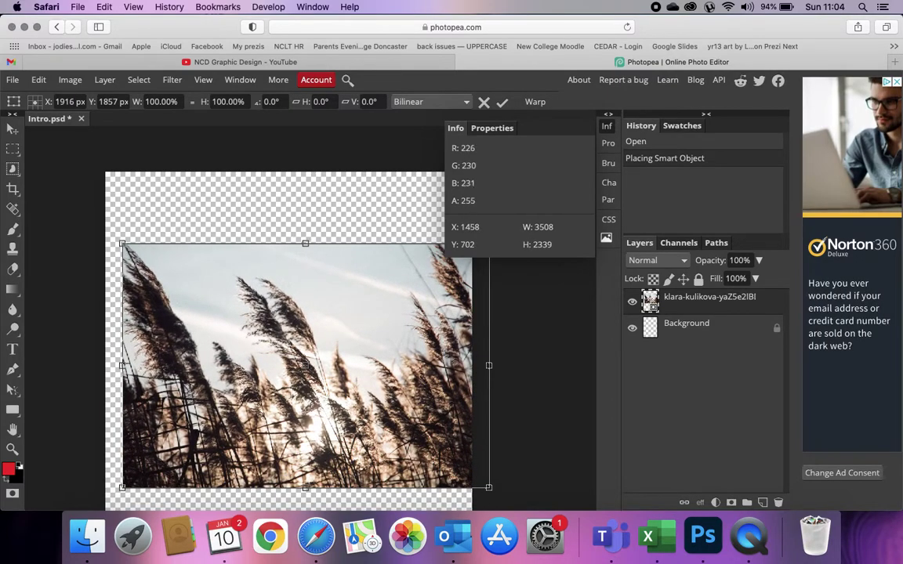
pyautogui.moveTo(121, 244); pyautogui.dragTo(163, 272)
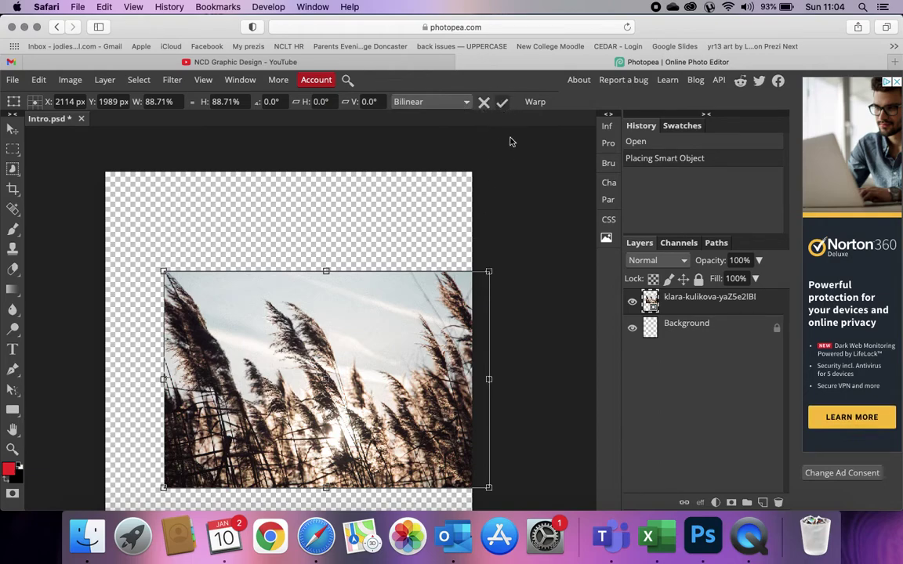
pyautogui.click(502, 103)
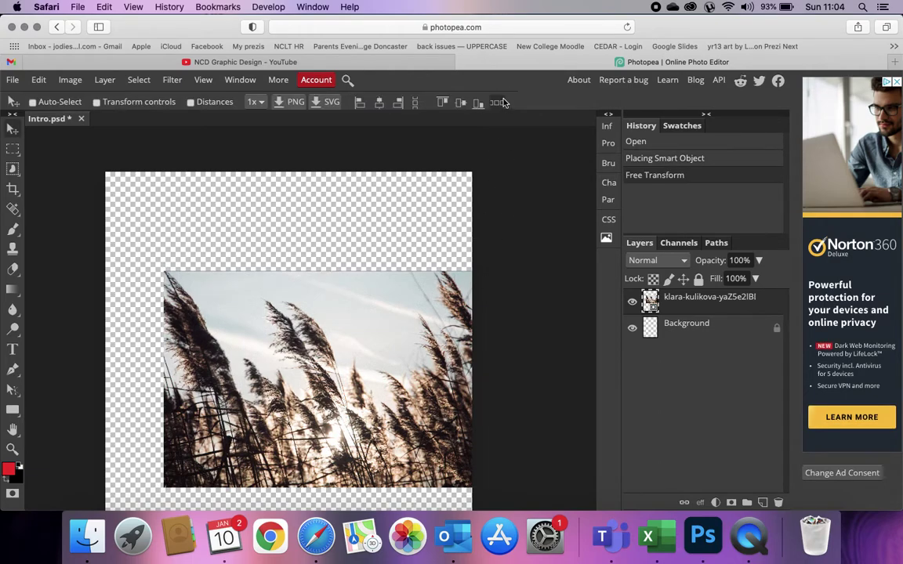
# - Reposition the photo fully inside the upper part of the page and enable transform controls
pyautogui.moveTo(223, 323); pyautogui.dragTo(176, 277)
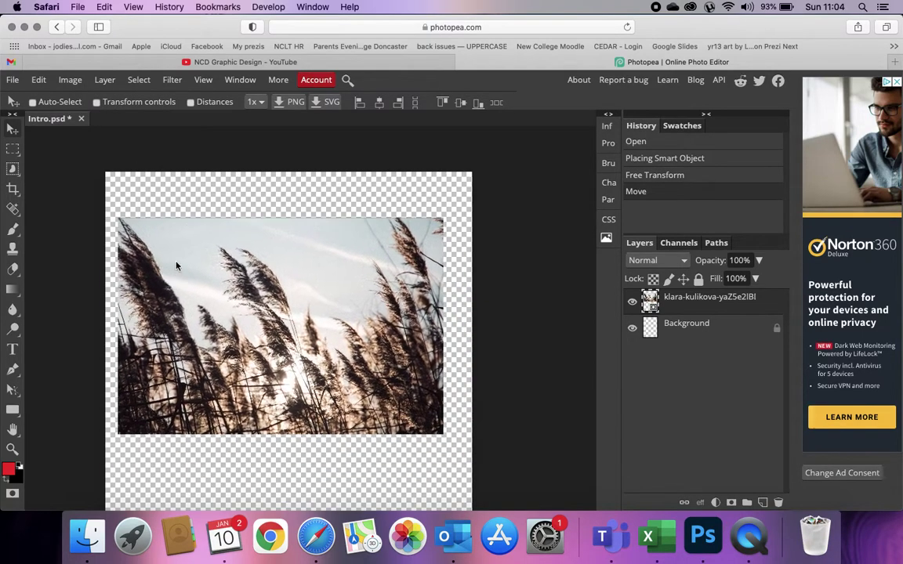
pyautogui.click(107, 103)
pyautogui.moveTo(246, 260); pyautogui.dragTo(251, 239)
pyautogui.scroll(-3, 251, 261)
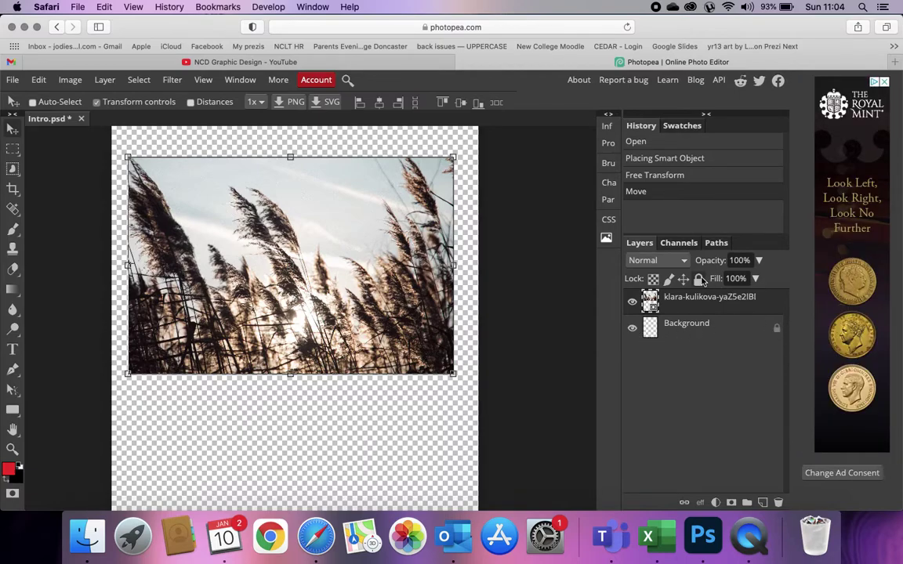
# - Apply the free transform without changes, lock the photo layer completely, and try to move the photo
pyautogui.press('super+t')
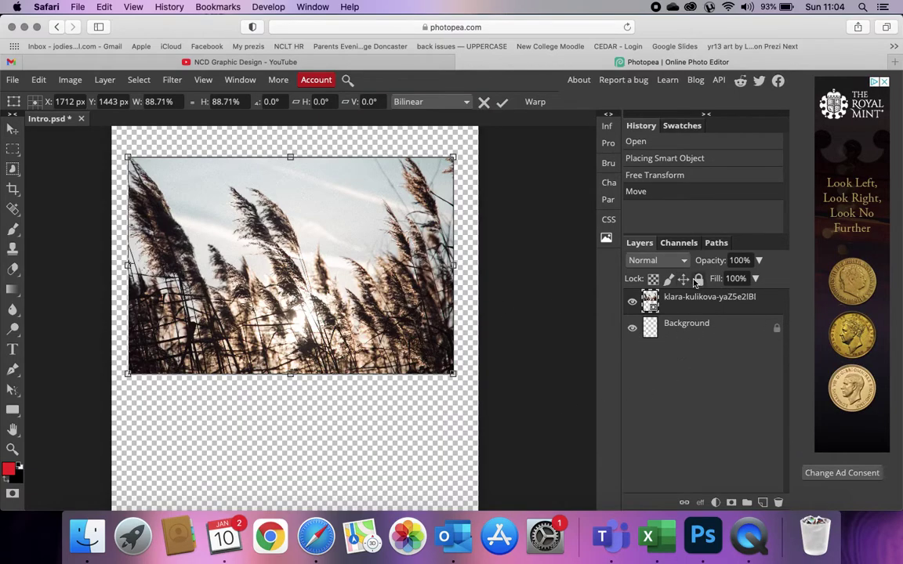
pyautogui.click(502, 103)
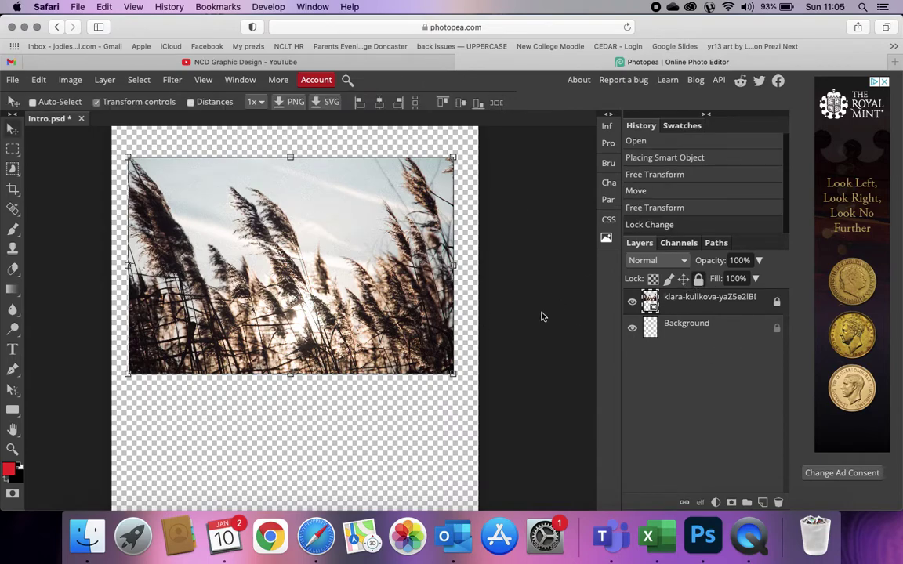
pyautogui.click(430, 294)
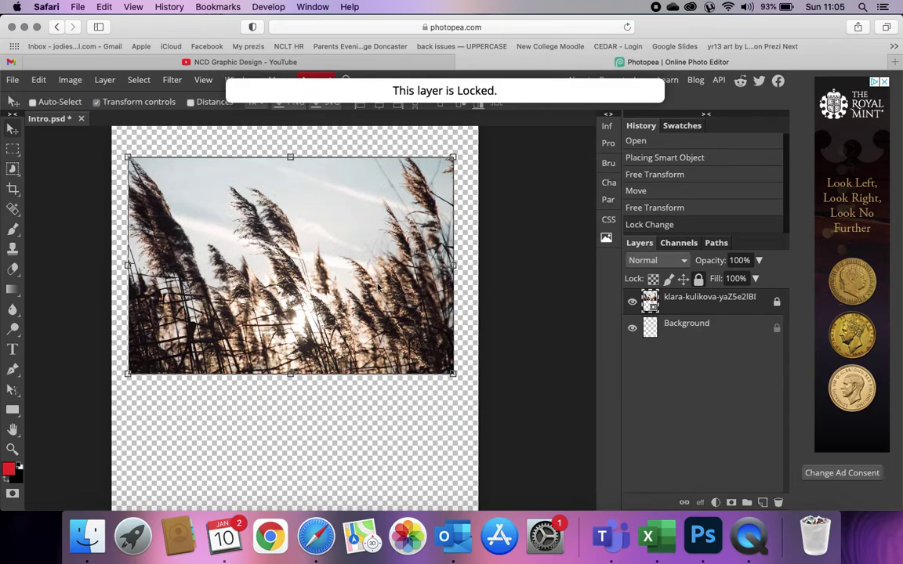
pyautogui.click(384, 370)
# - Hide the photo layer and show it again
pyautogui.click(633, 303)
pyautogui.click(632, 305)
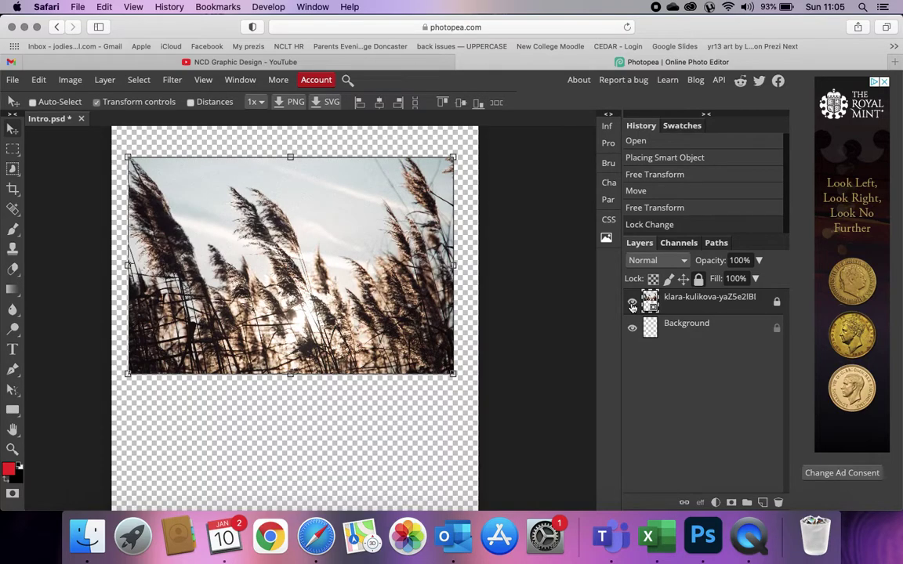
# - Unlock the photo layer and try adjusting its opacity, leaving it at 100%
pyautogui.click(777, 304)
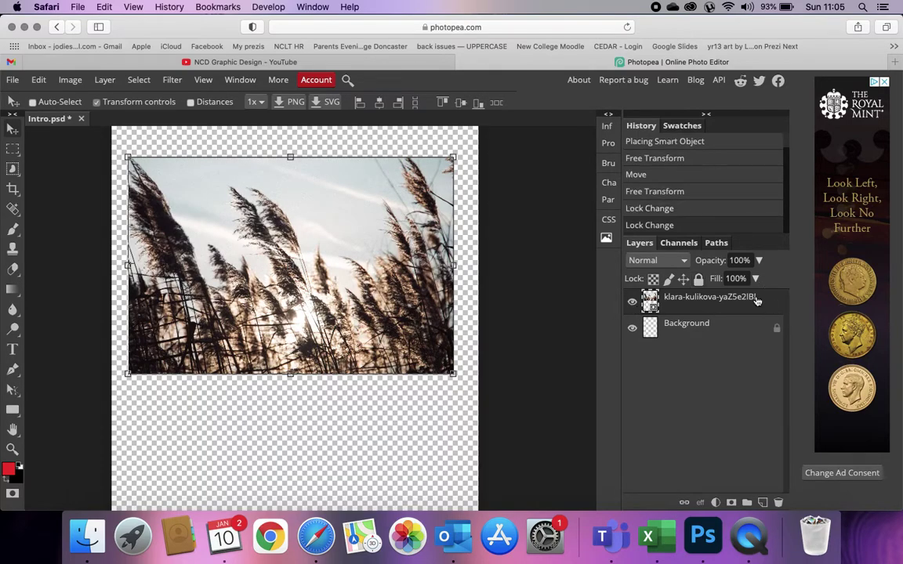
pyautogui.moveTo(759, 261)
pyautogui.mouseDown()
pyautogui.moveTo(746, 281)
pyautogui.moveTo(761, 280)
pyautogui.mouseUp()
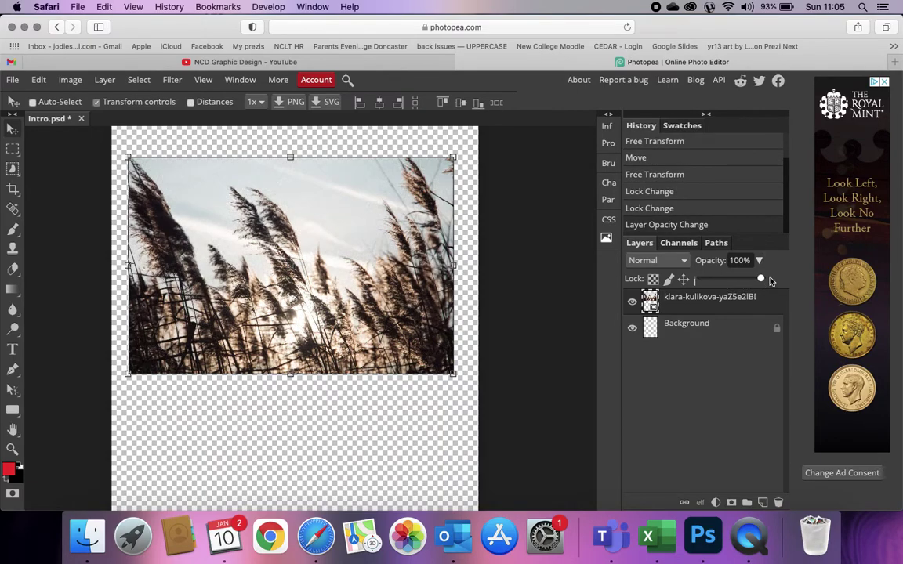
# - Place the skull image from the Downloads folder in Finder onto the page as a new layer over the reed photo
pyautogui.click(87, 537)
pyautogui.scroll(10, 439, 314)
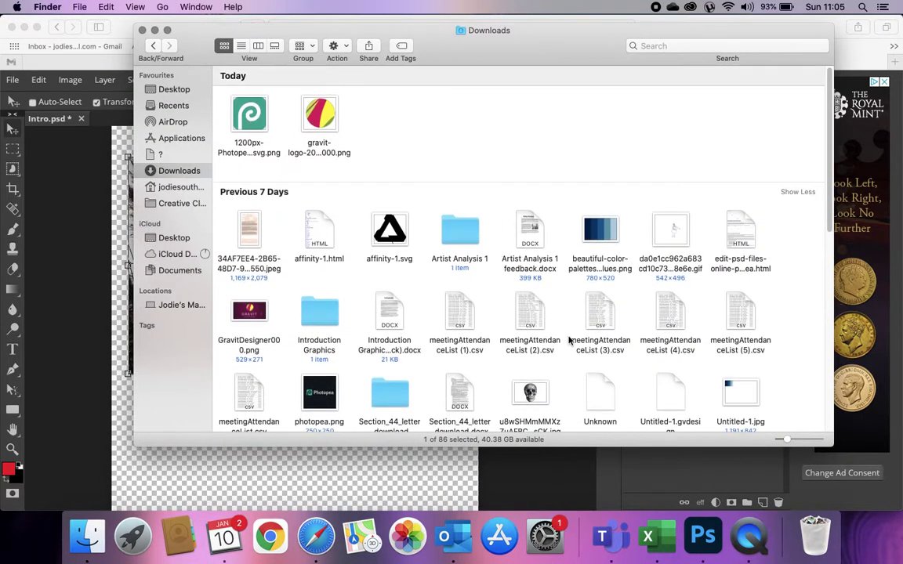
pyautogui.scroll(-1, 569, 340)
pyautogui.moveTo(530, 336); pyautogui.dragTo(317, 480)
pyautogui.moveTo(184, 169); pyautogui.dragTo(314, 272)
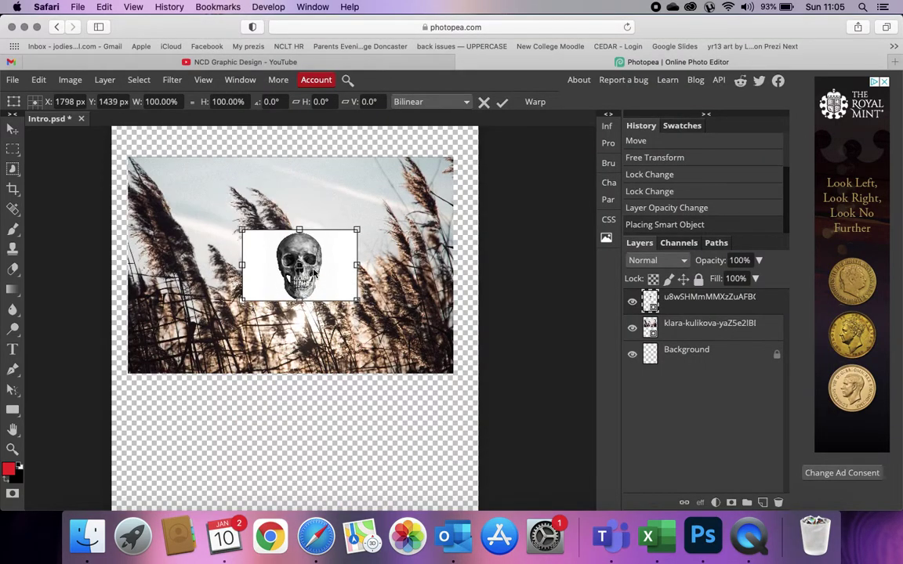
# - Enlarge the skull image to about 195% width and 188% height, apply the transform, and move it over the photo's lower middle
pyautogui.moveTo(358, 229); pyautogui.dragTo(465, 166)
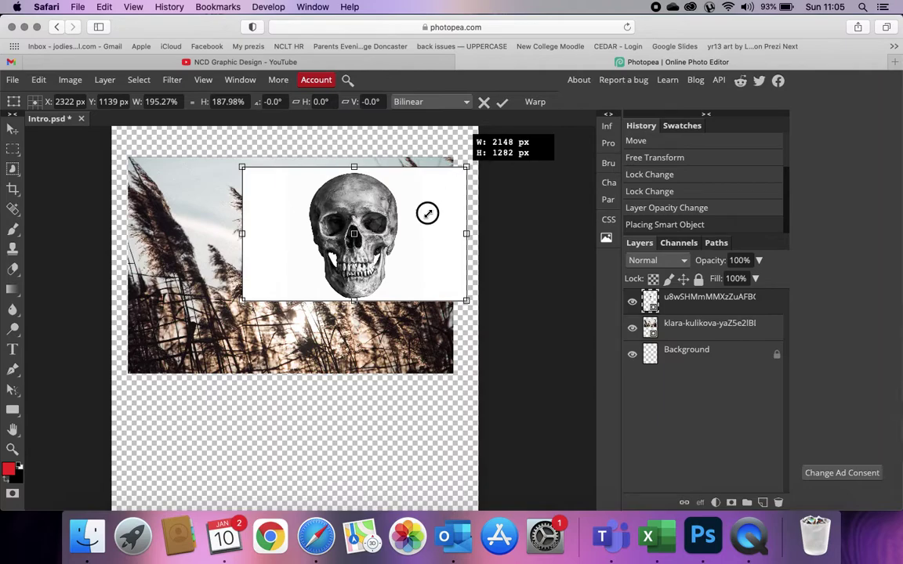
pyautogui.press('Return')
pyautogui.moveTo(345, 198); pyautogui.dragTo(268, 258)
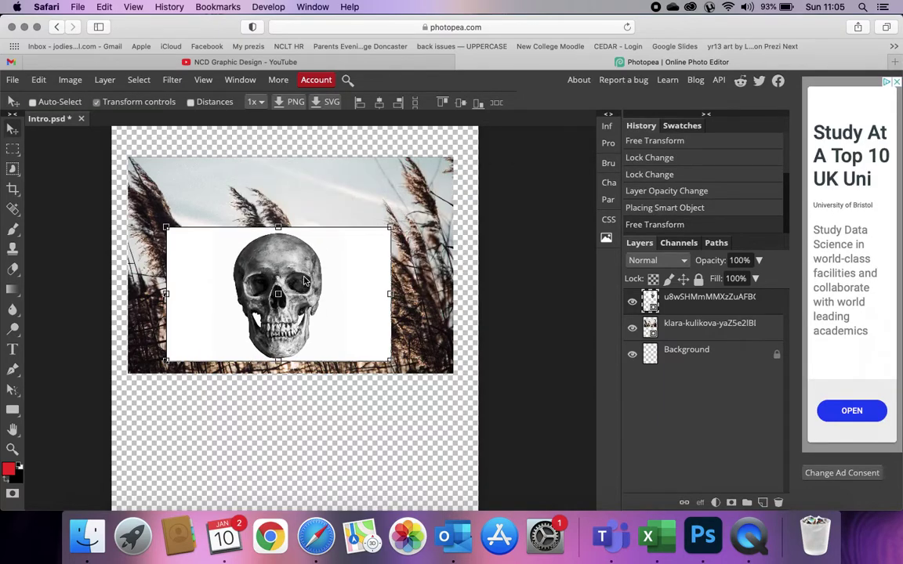
# - Set the skull layer's blend mode to Darken and move the skull up towards the sky in the photo
pyautogui.click(651, 263)
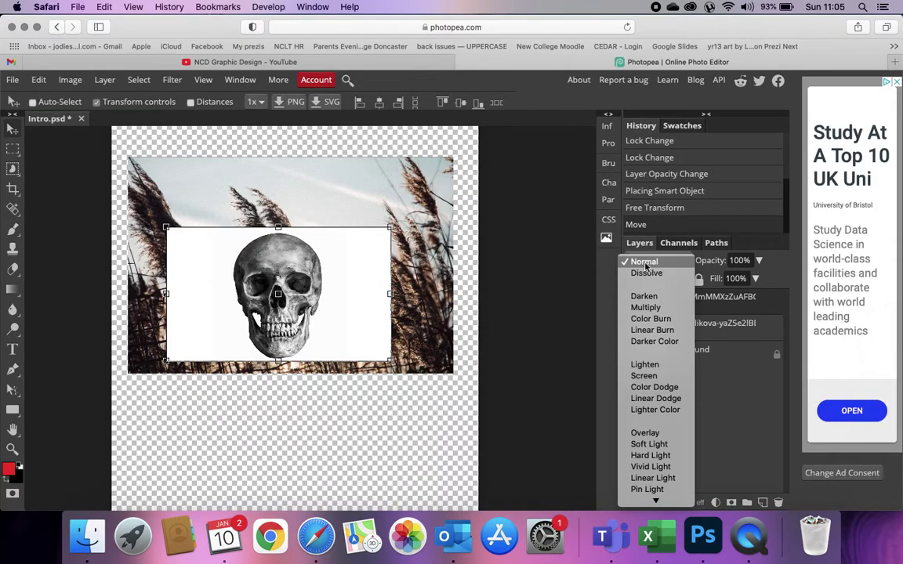
pyautogui.click(644, 296)
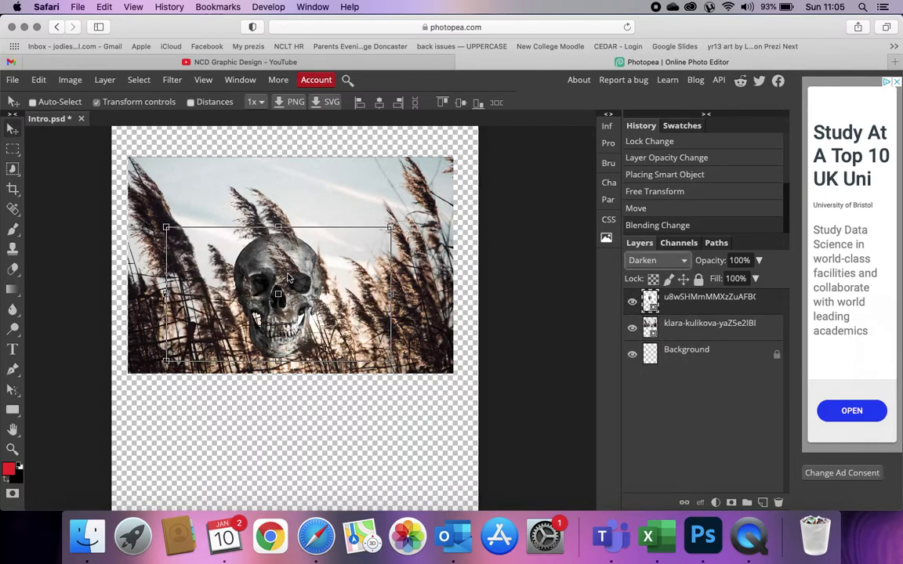
pyautogui.moveTo(260, 268); pyautogui.dragTo(272, 224)
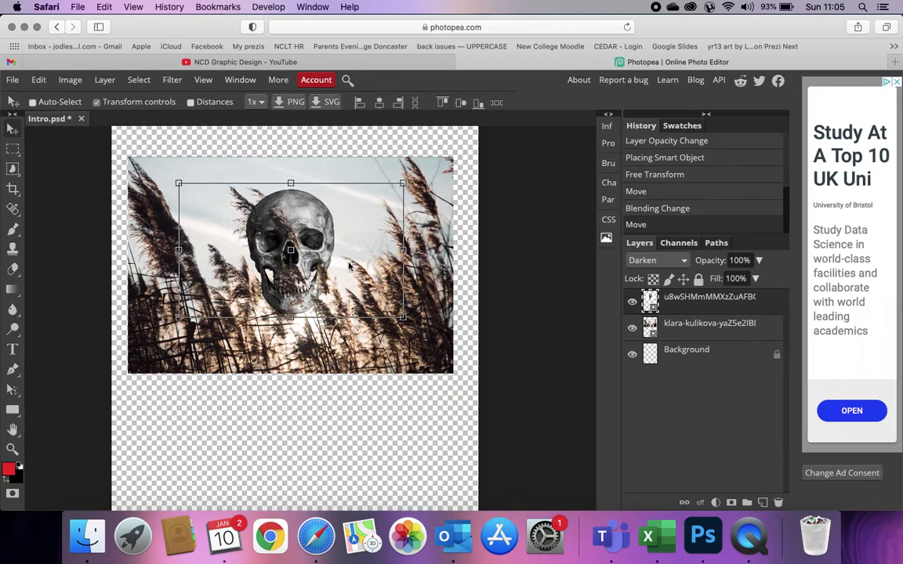
# - Try the Multiply, Color Dodge and Divide blend modes one after another on the skull layer
pyautogui.click(662, 260)
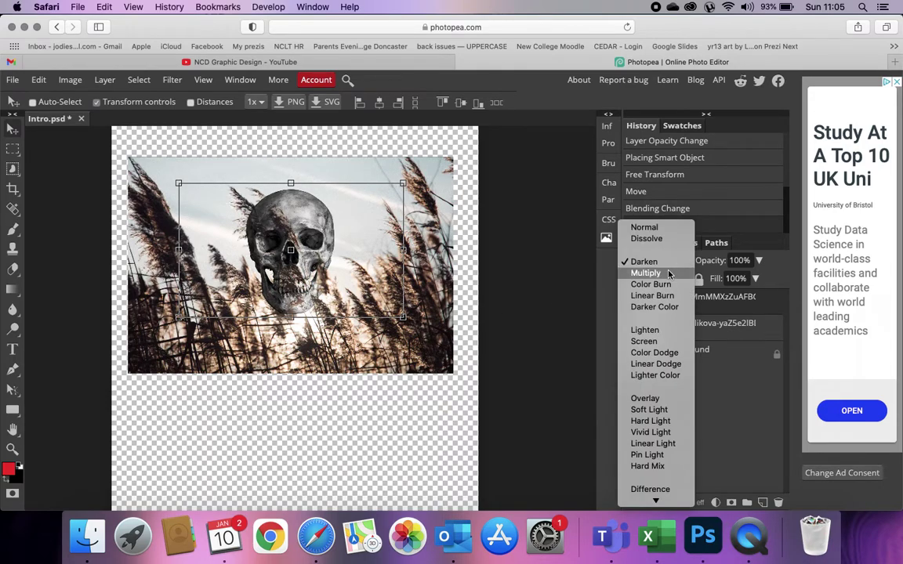
pyautogui.click(669, 273)
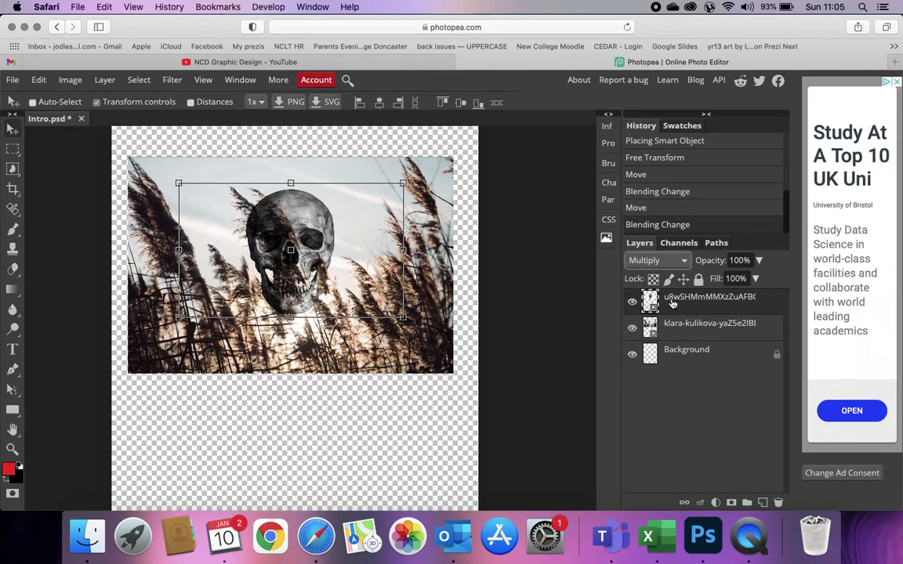
pyautogui.click(662, 261)
pyautogui.click(666, 342)
pyautogui.click(661, 260)
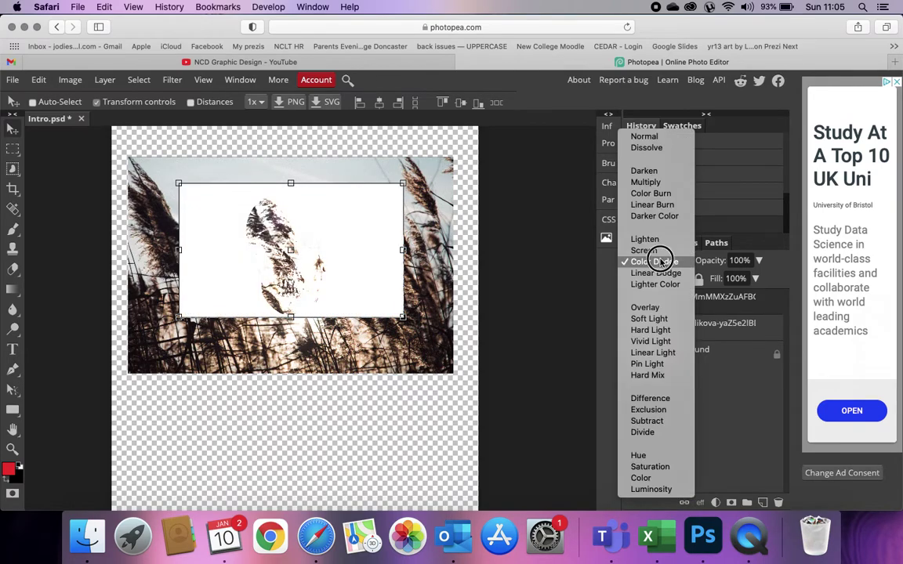
pyautogui.click(655, 431)
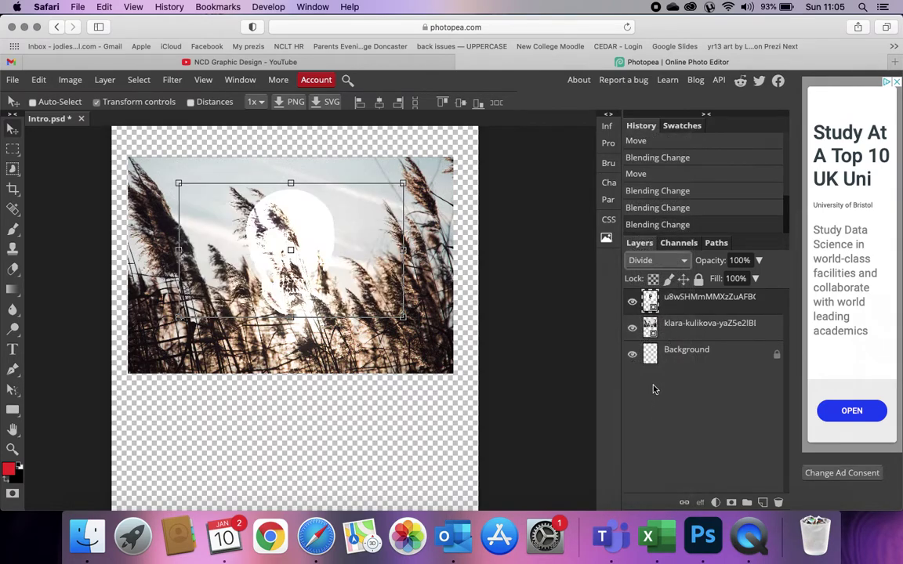
# - Set the skull layer's blend mode to Exclusion and move the skull around over the reeds to compare the effect
pyautogui.click(655, 261)
pyautogui.click(648, 239)
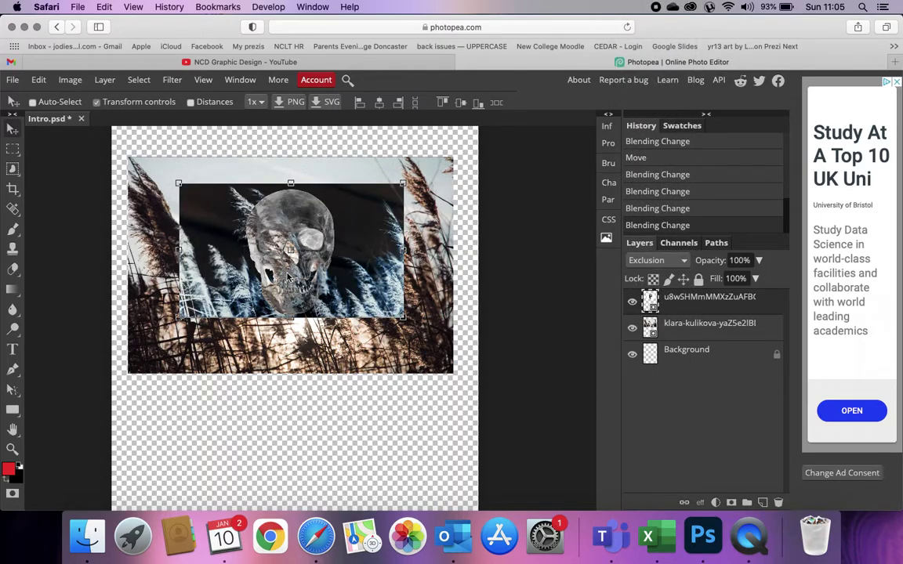
pyautogui.moveTo(301, 229); pyautogui.dragTo(259, 278)
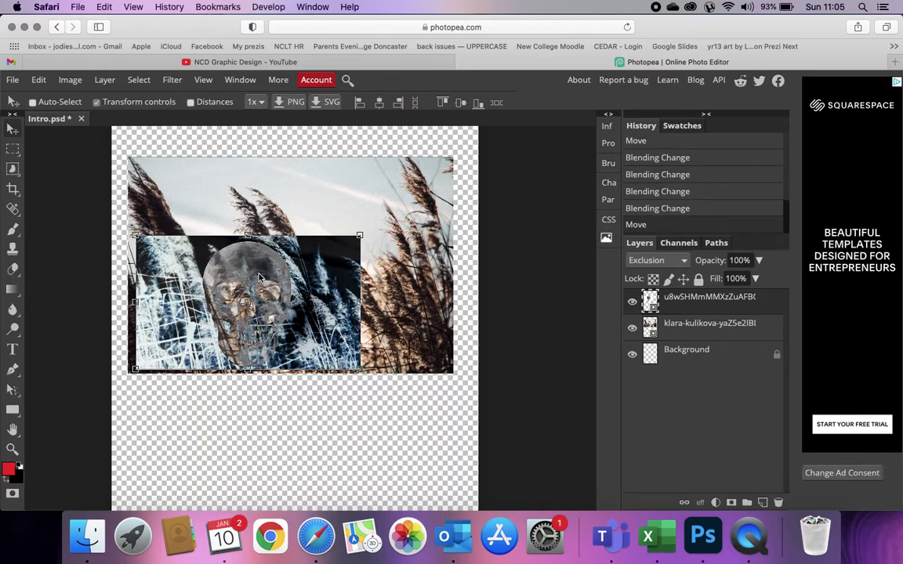
pyautogui.moveTo(261, 278); pyautogui.dragTo(275, 235)
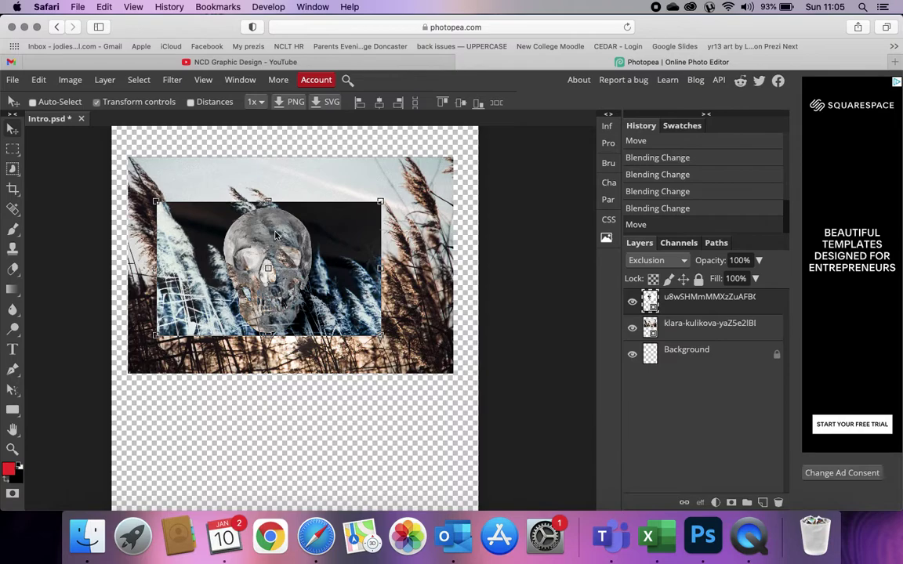
# - Undo the Exclusion move and the blend mode changes back to Multiply
pyautogui.click(38, 80)
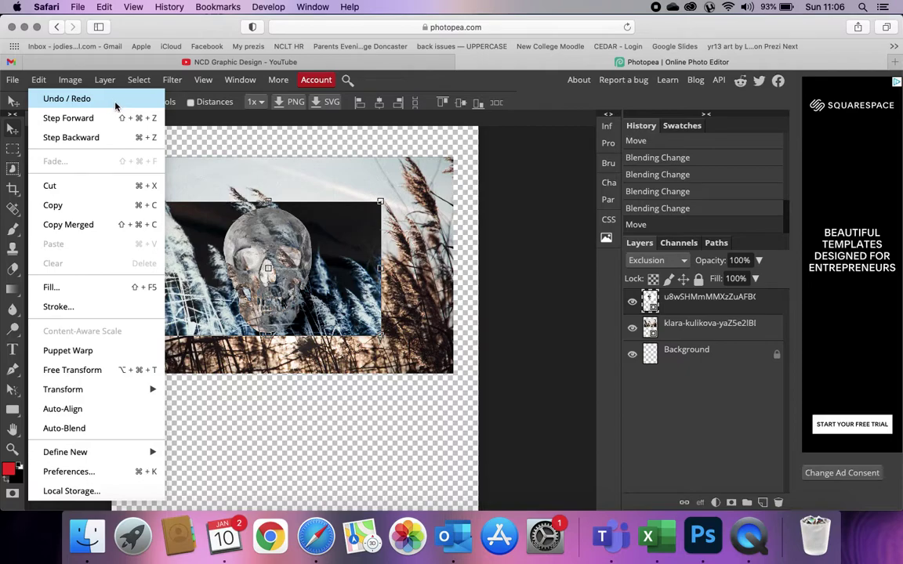
pyautogui.click(225, 138)
pyautogui.press('super+alt+z')
pyautogui.press('super+alt+z')
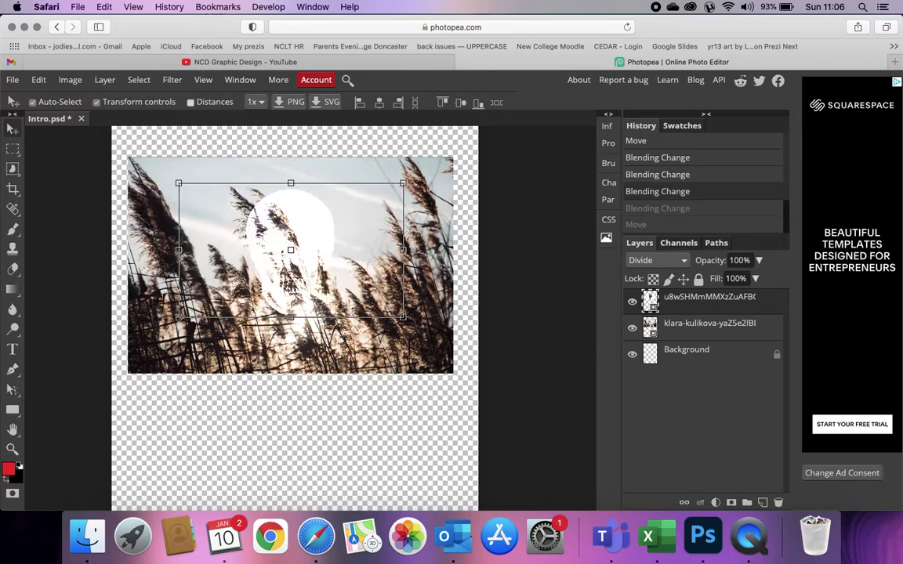
pyautogui.press('super+alt+z')
pyautogui.press('super+alt+z')
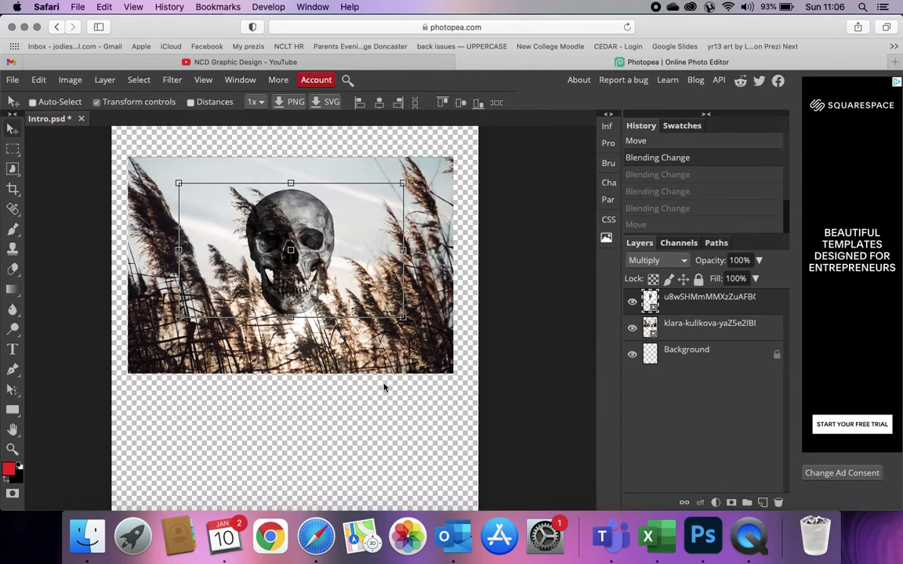
# - Move the skull down over the reeds, and undo that move along with all remaining blend mode changes back to Normal
pyautogui.moveTo(303, 217); pyautogui.dragTo(296, 260)
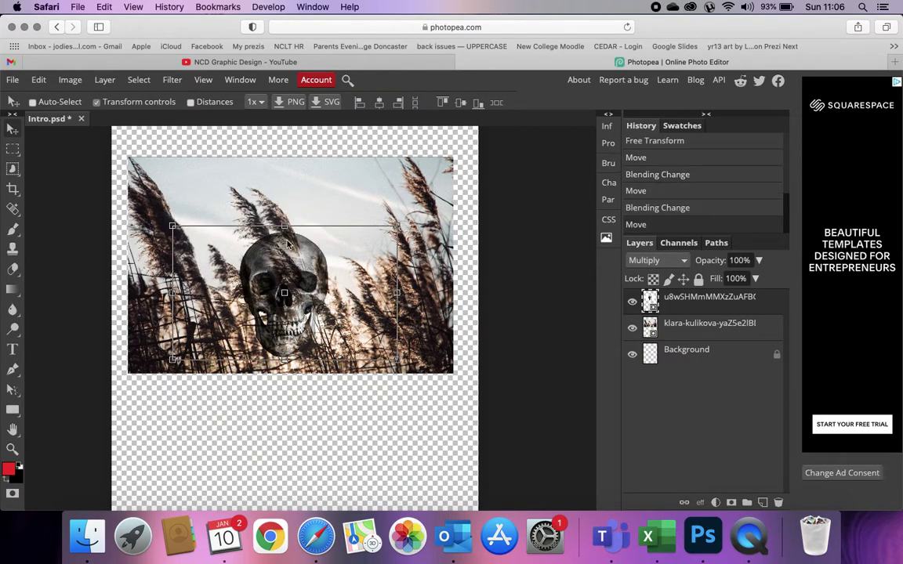
pyautogui.press('super+alt+z')
pyautogui.press('super+alt+z')
pyautogui.press('super+alt+z')
pyautogui.press('super+alt+z')
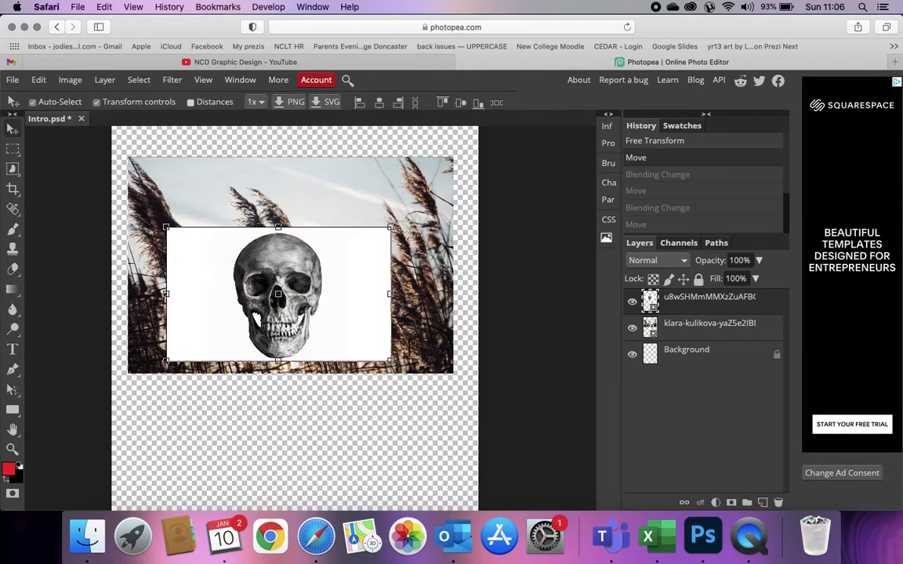
# - Move the skull image up so it sits around the middle of the reed photo
pyautogui.moveTo(251, 272); pyautogui.dragTo(244, 235)
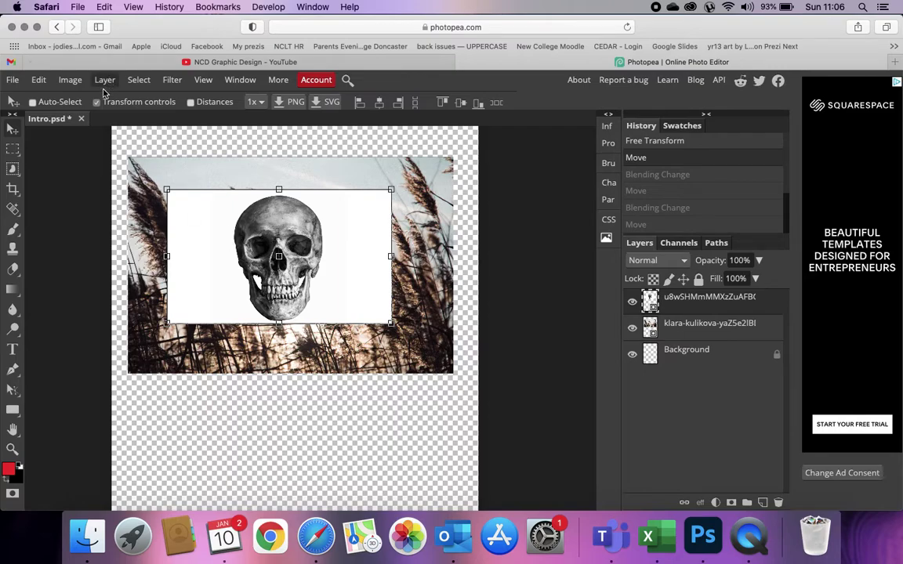
# - Try shifting the black and white input points of the skull image in a Levels adjustment, reset them, and cancel
pyautogui.click(66, 80)
pyautogui.moveTo(11, 82)
pyautogui.moveTo(67, 80)
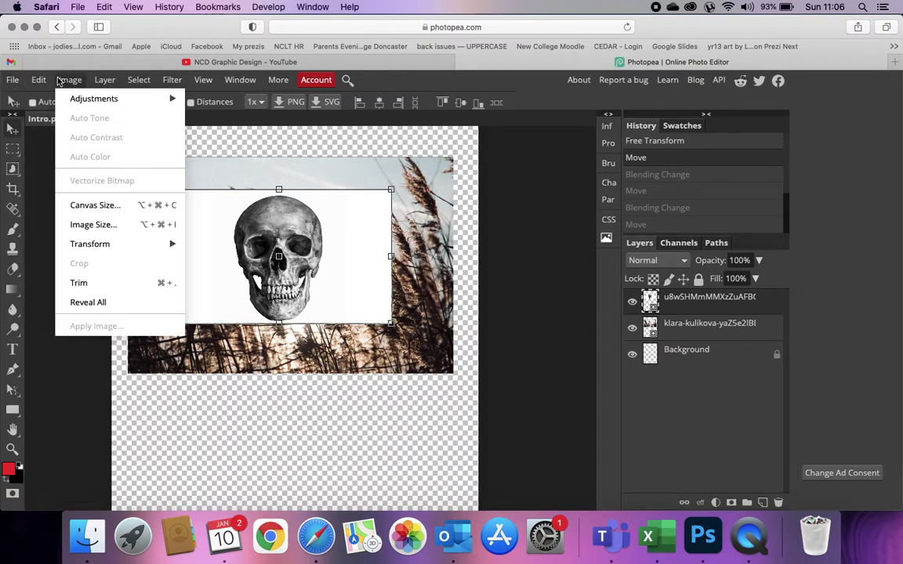
pyautogui.moveTo(82, 98)
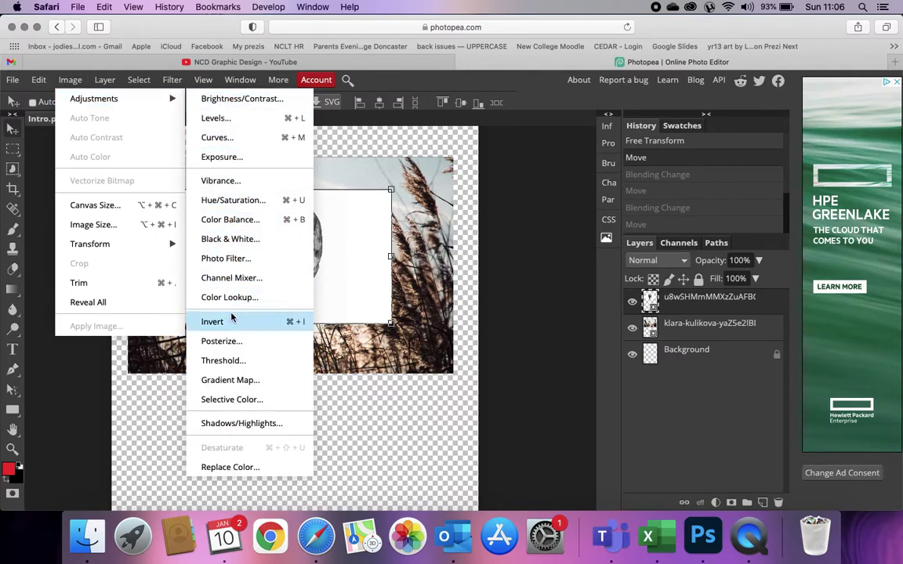
pyautogui.click(235, 119)
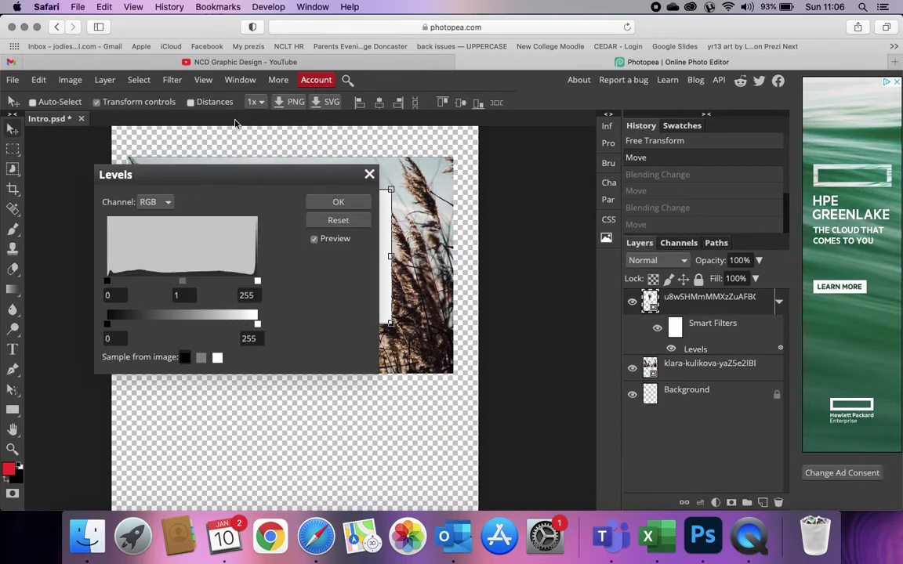
pyautogui.moveTo(259, 174); pyautogui.dragTo(538, 170)
pyautogui.moveTo(389, 276); pyautogui.dragTo(444, 276)
pyautogui.moveTo(537, 277); pyautogui.dragTo(474, 280)
pyautogui.click(616, 215)
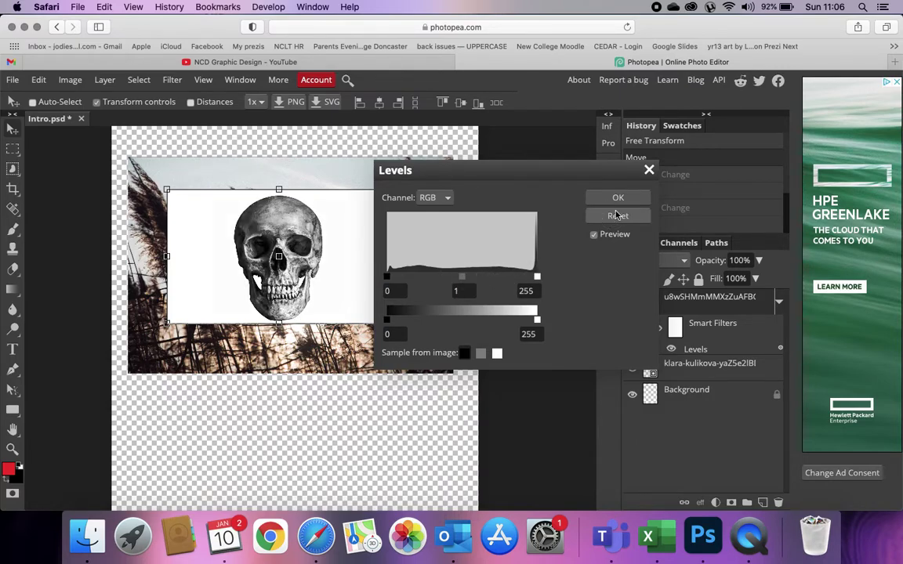
pyautogui.click(649, 170)
# - Colorize the skull image purple with a Hue/Saturation adjustment using hue -103, saturation 71 and lightness 10
pyautogui.click(69, 81)
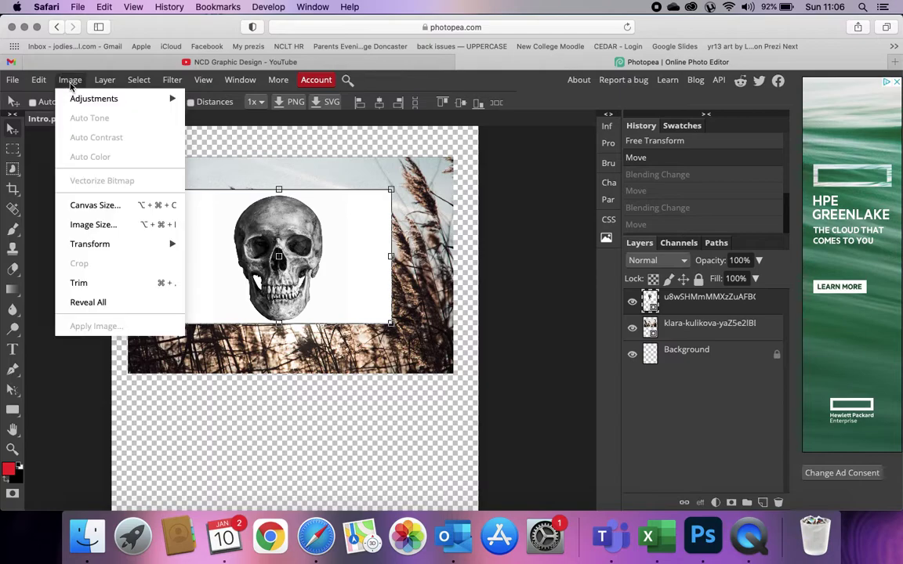
pyautogui.moveTo(110, 98)
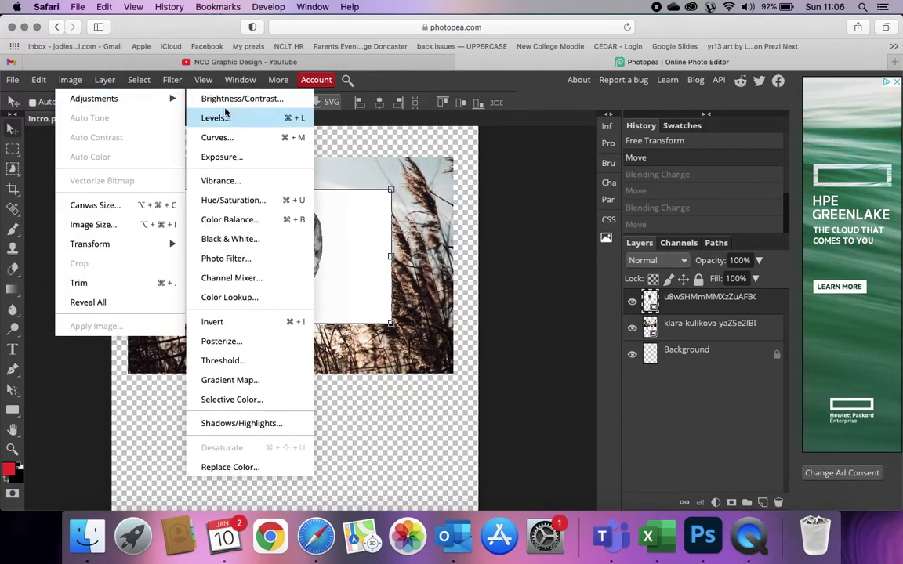
pyautogui.click(222, 201)
pyautogui.moveTo(311, 177); pyautogui.dragTo(581, 172)
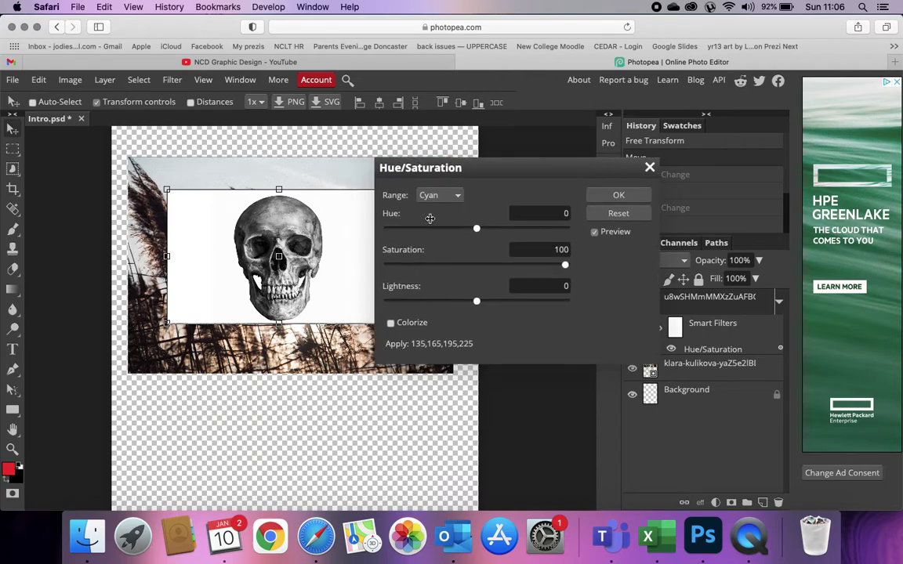
pyautogui.click(439, 195)
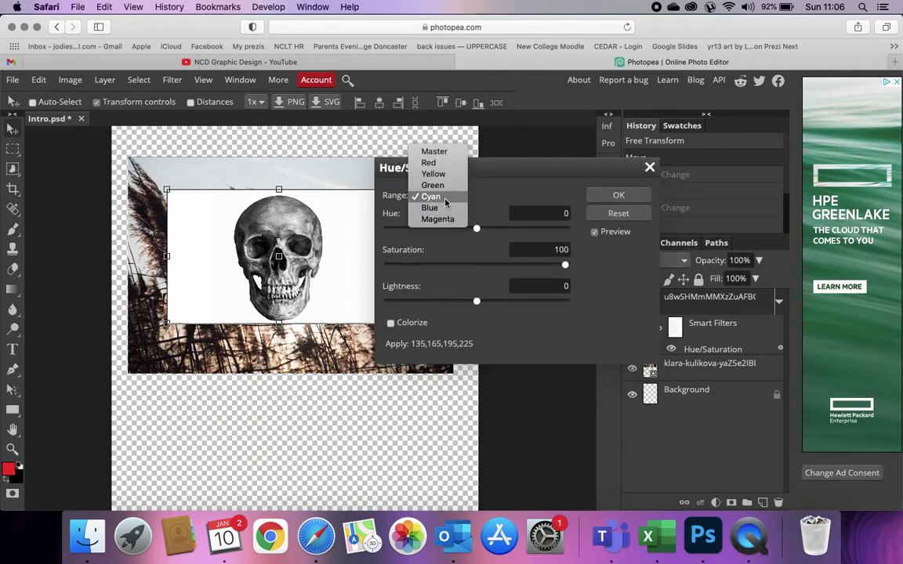
pyautogui.click(474, 228)
pyautogui.moveTo(429, 225); pyautogui.dragTo(530, 229)
pyautogui.click(407, 325)
pyautogui.moveTo(481, 267); pyautogui.dragTo(539, 265)
pyautogui.moveTo(477, 301)
pyautogui.mouseDown()
pyautogui.moveTo(422, 305)
pyautogui.moveTo(485, 302)
pyautogui.mouseUp()
pyautogui.moveTo(531, 230); pyautogui.dragTo(428, 230)
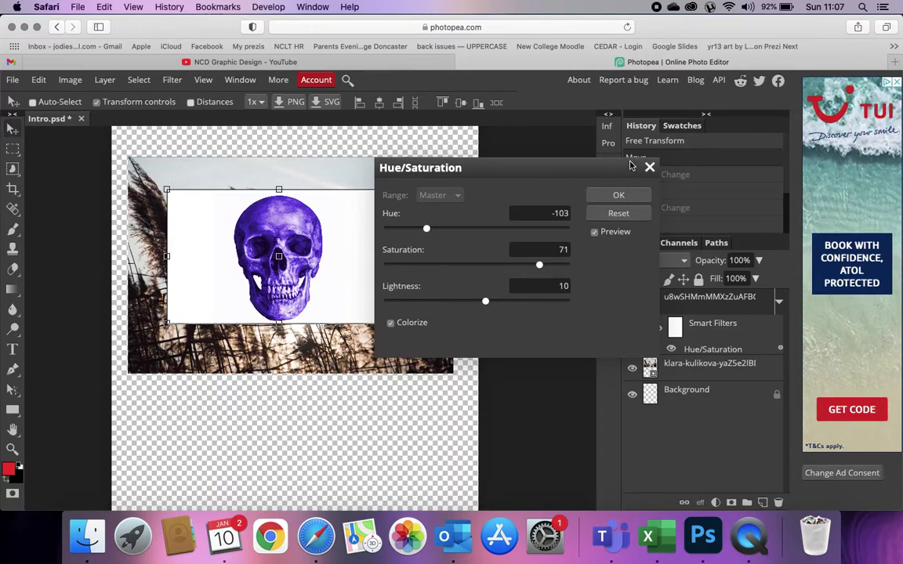
pyautogui.click(623, 196)
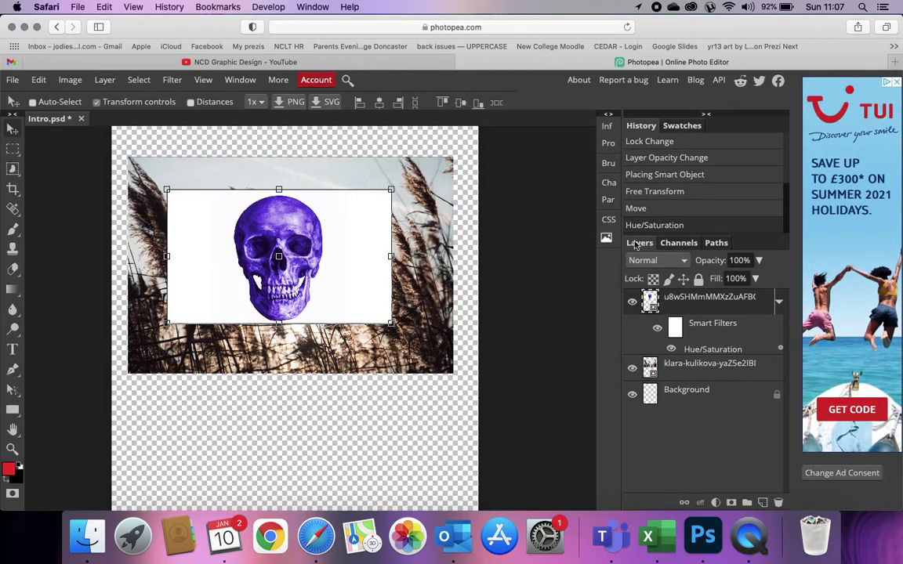
# - Open a Hue/Saturation adjustment for the reed photo layer
pyautogui.click(373, 328)
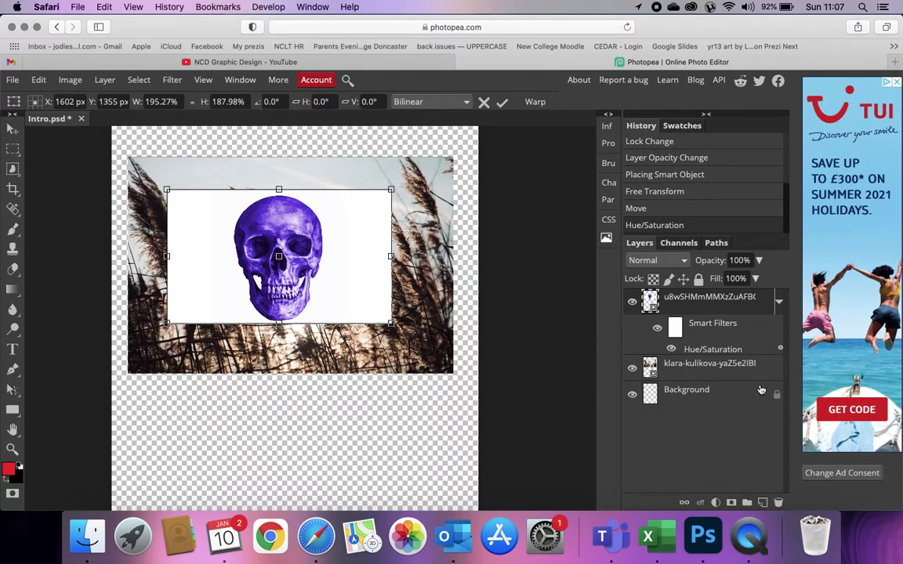
pyautogui.click(718, 377)
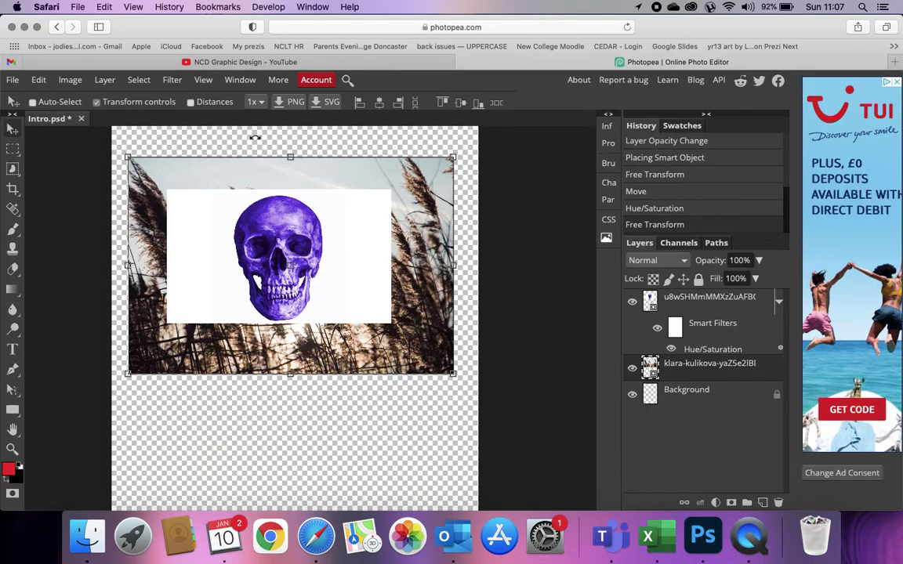
pyautogui.click(65, 80)
pyautogui.moveTo(87, 89)
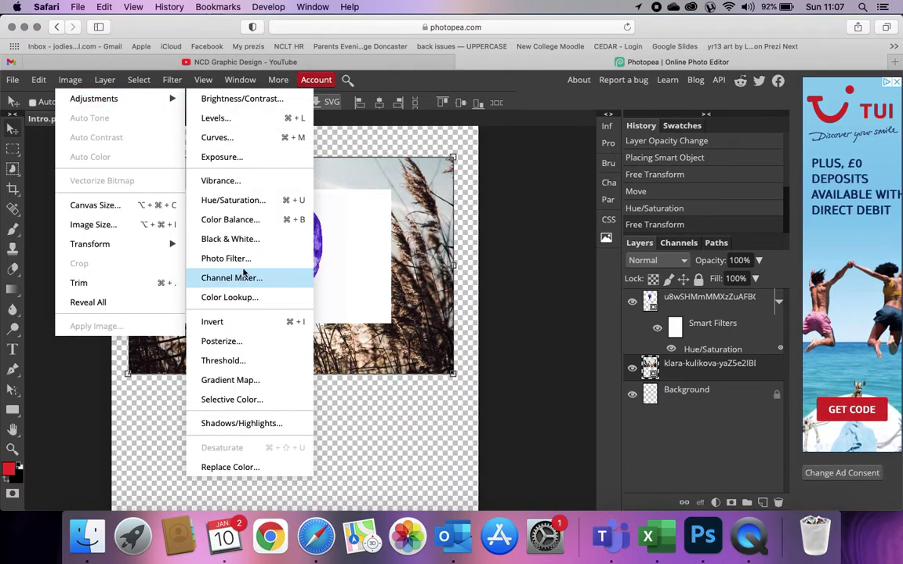
pyautogui.click(239, 200)
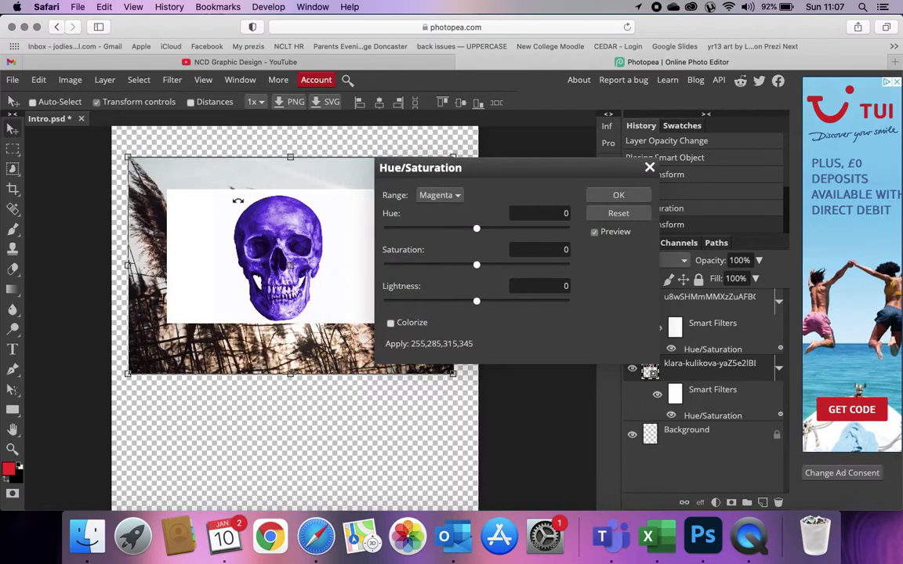
# - Try hue 79, saturation 60 and a higher lightness on the Magenta range of the reed photo
pyautogui.moveTo(477, 228); pyautogui.dragTo(517, 231)
pyautogui.moveTo(477, 265); pyautogui.dragTo(530, 265)
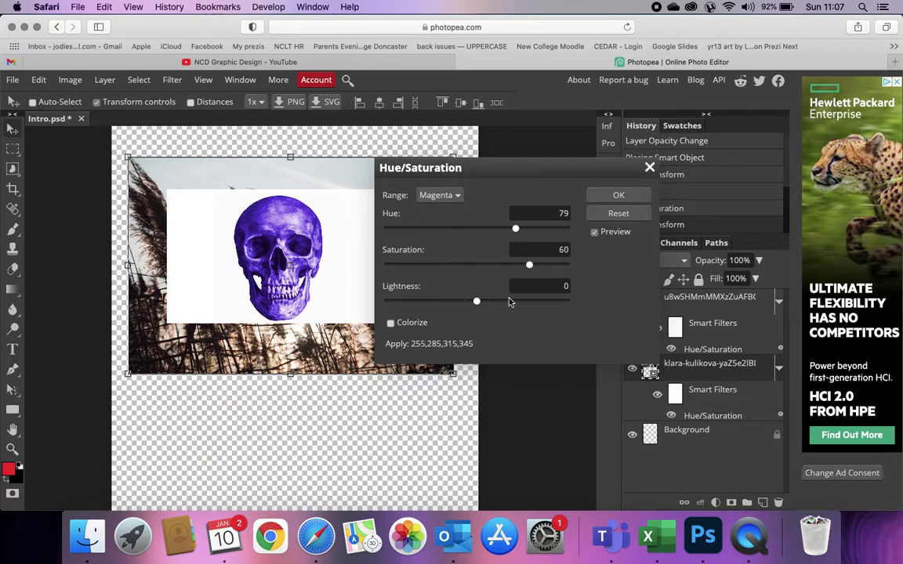
pyautogui.moveTo(476, 303); pyautogui.dragTo(514, 301)
# - Colorize the reed photo orange-brown with hue 36, saturation 58 and lightness 25, and apply the adjustment
pyautogui.click(391, 323)
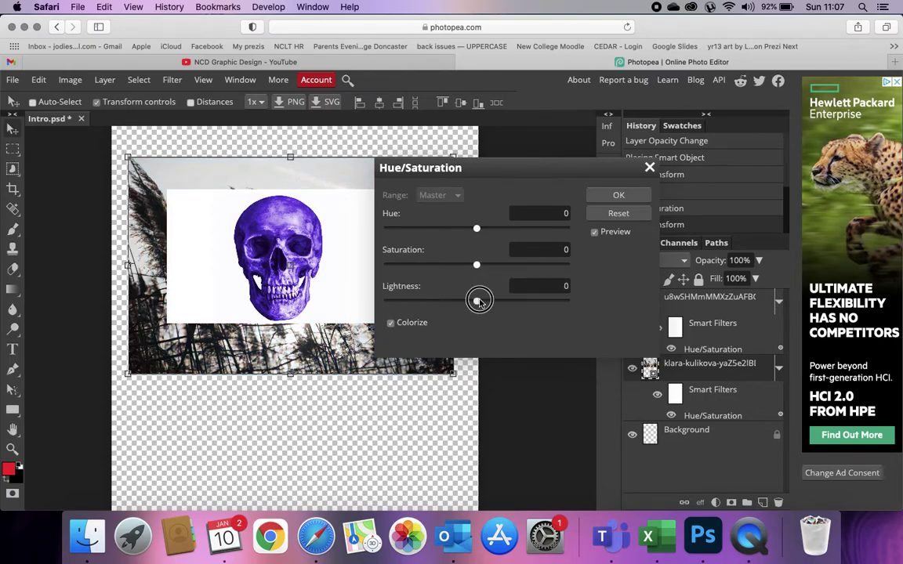
pyautogui.moveTo(476, 301); pyautogui.dragTo(517, 303)
pyautogui.moveTo(478, 266); pyautogui.dragTo(528, 266)
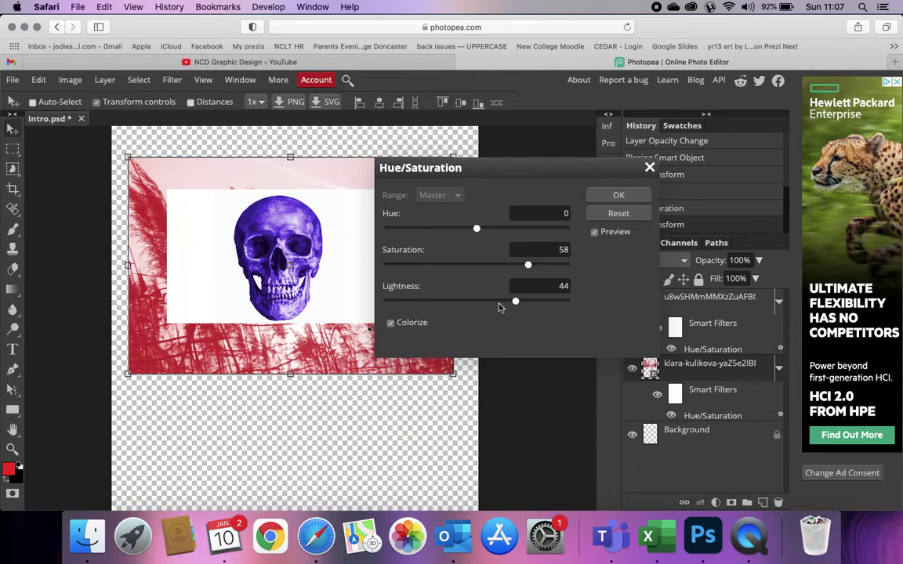
pyautogui.click(500, 306)
pyautogui.click(494, 230)
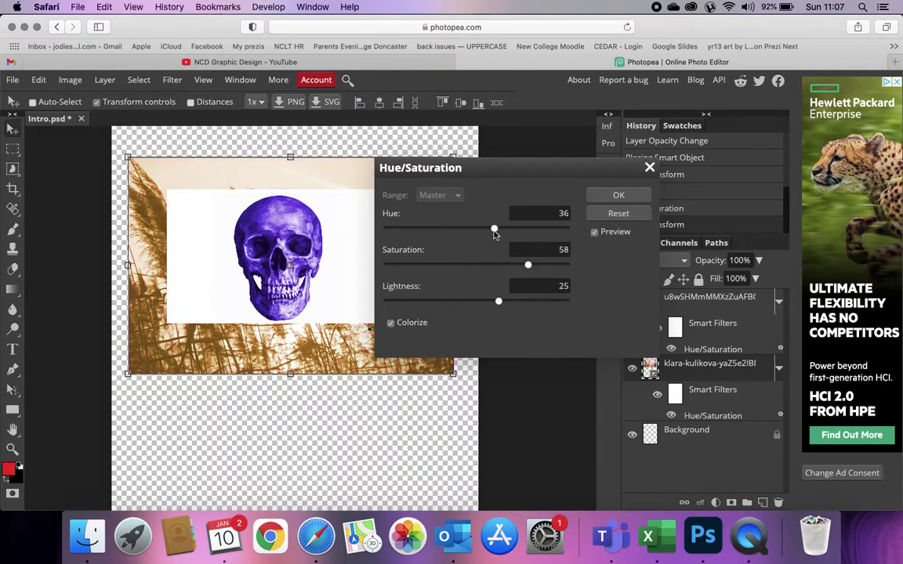
pyautogui.click(604, 202)
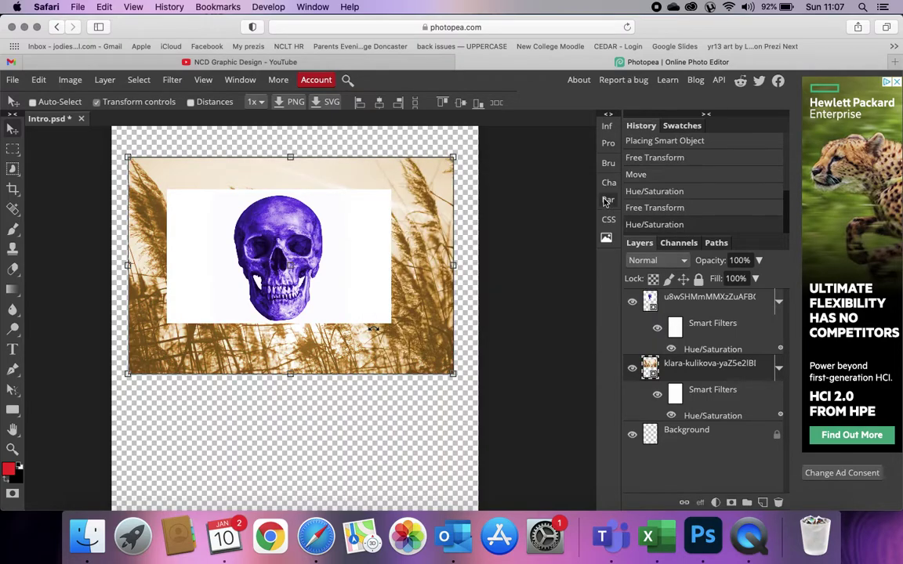
# - Try the Linear Burn blend mode on the skull layer and set it back to Normal
pyautogui.click(663, 300)
pyautogui.click(659, 266)
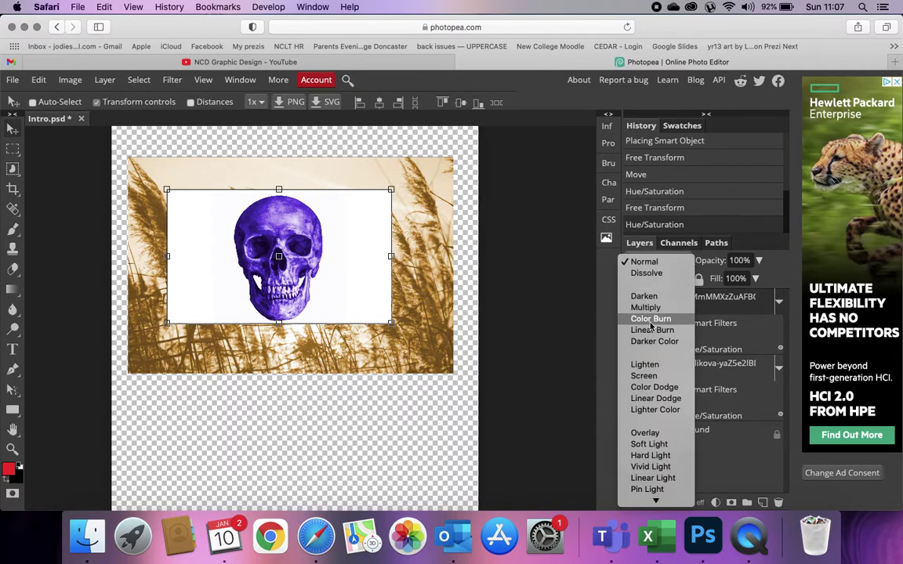
pyautogui.click(651, 330)
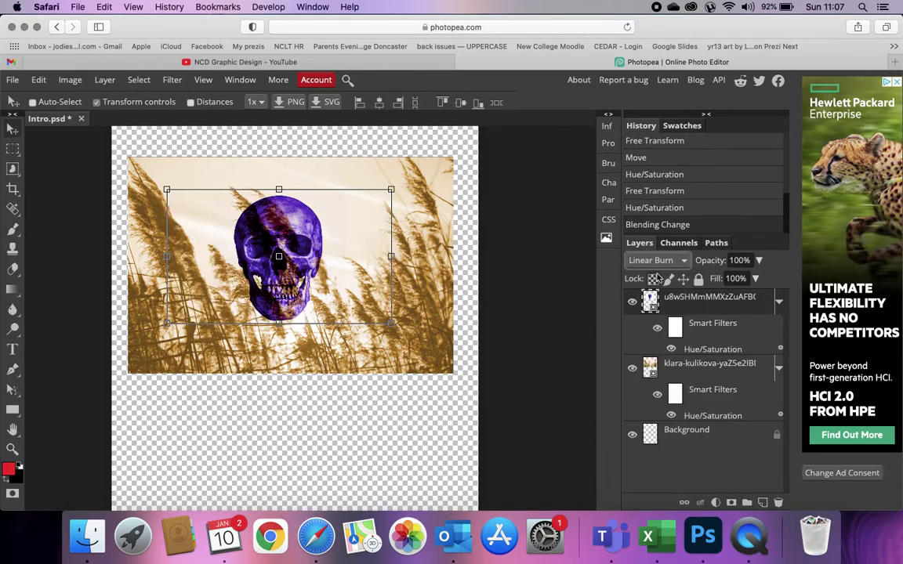
pyautogui.click(659, 261)
pyautogui.click(657, 262)
pyautogui.click(139, 243)
pyautogui.click(650, 260)
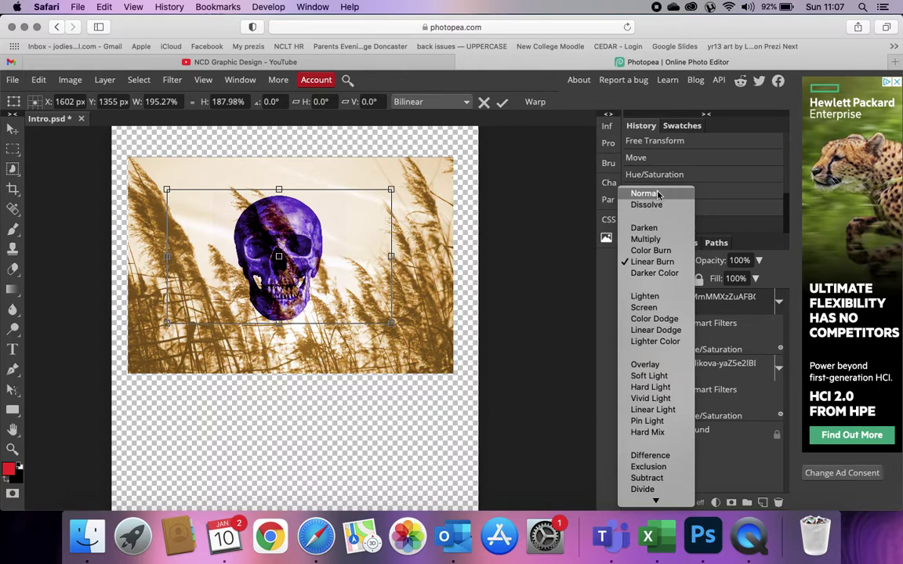
pyautogui.click(657, 194)
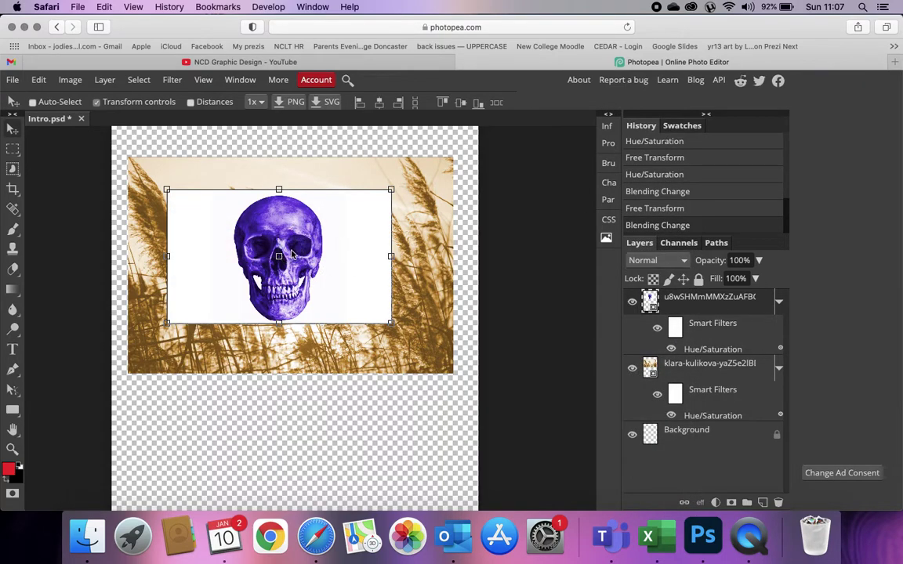
# - Select the white background around the skull with the Magic Wand at tolerance 16
pyautogui.click(13, 171)
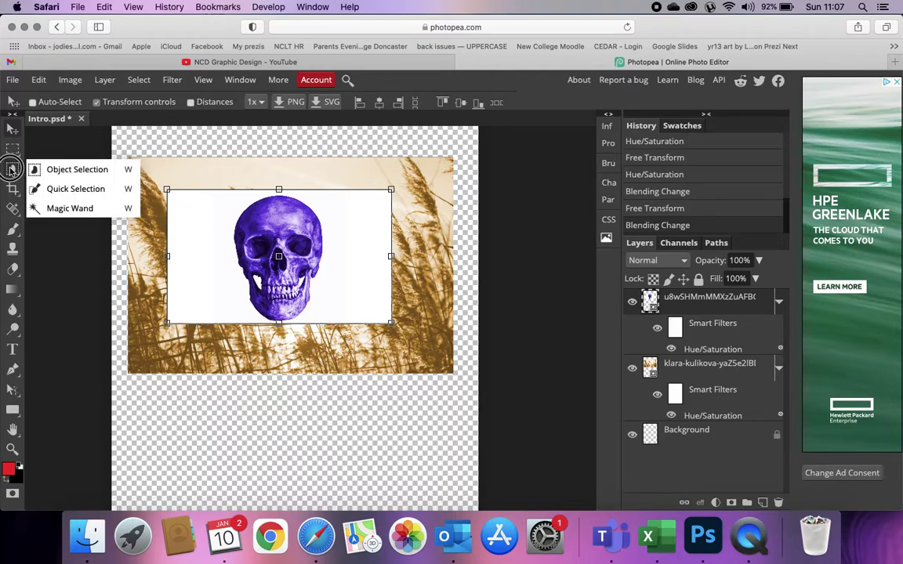
pyautogui.click(34, 192)
pyautogui.click(47, 209)
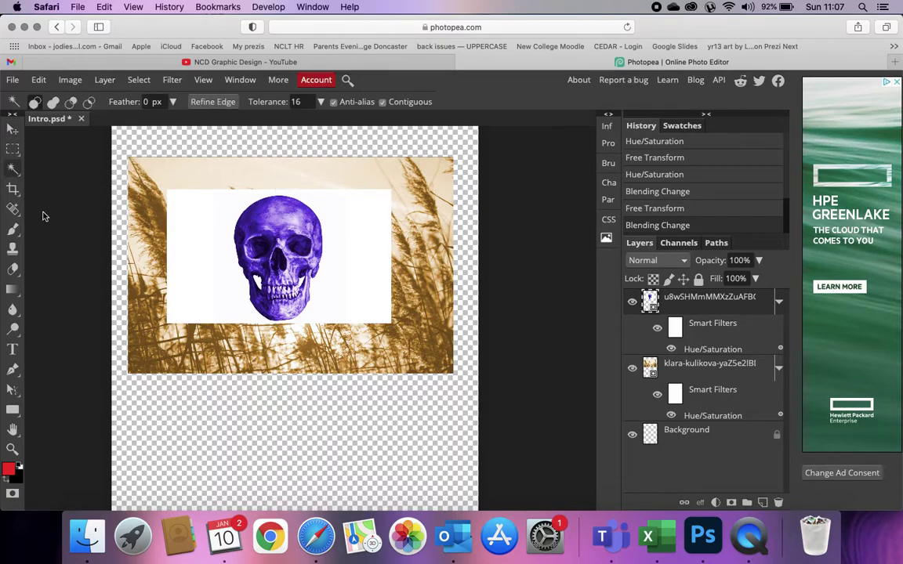
pyautogui.click(202, 217)
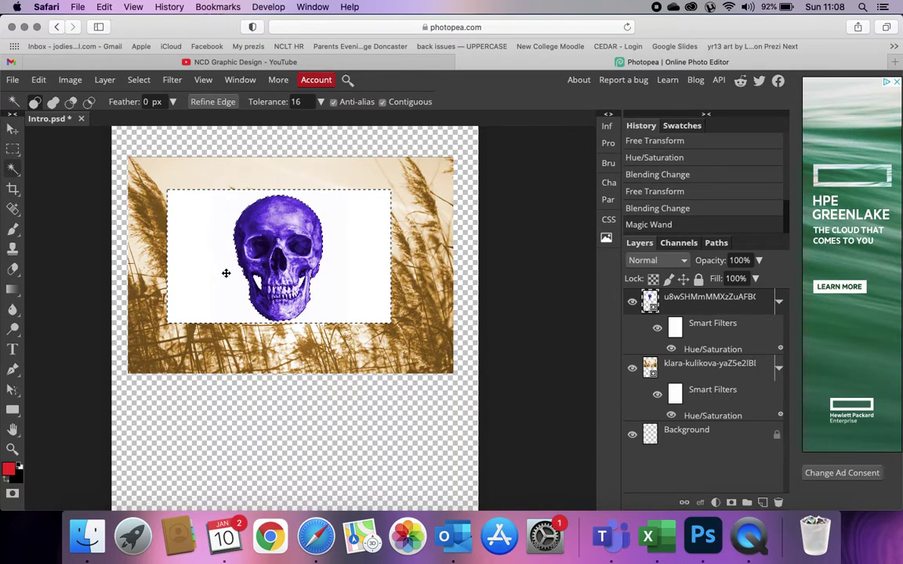
# - Turn off Contiguous and reselect all the white areas of the skull image with the Magic Wand
pyautogui.scroll(5, 225, 273)
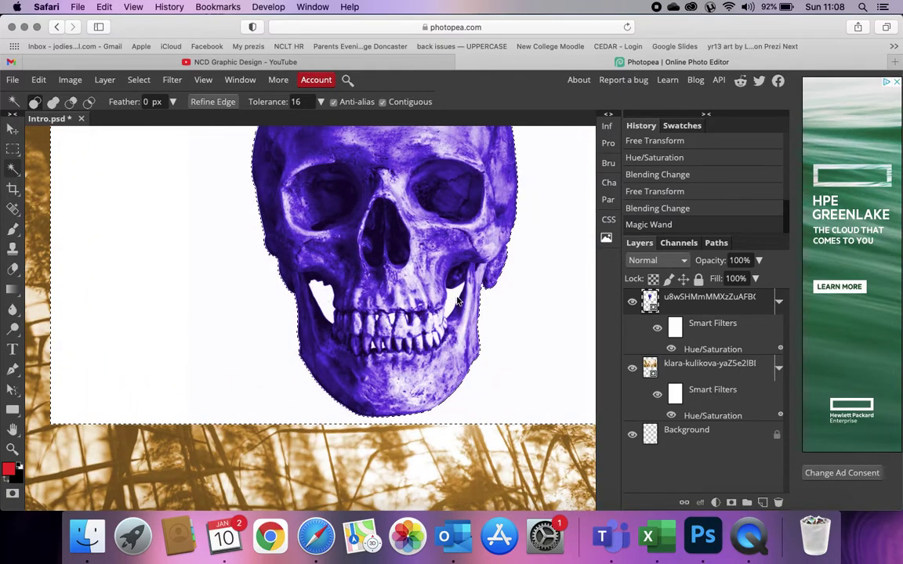
pyautogui.click(382, 102)
pyautogui.click(139, 462)
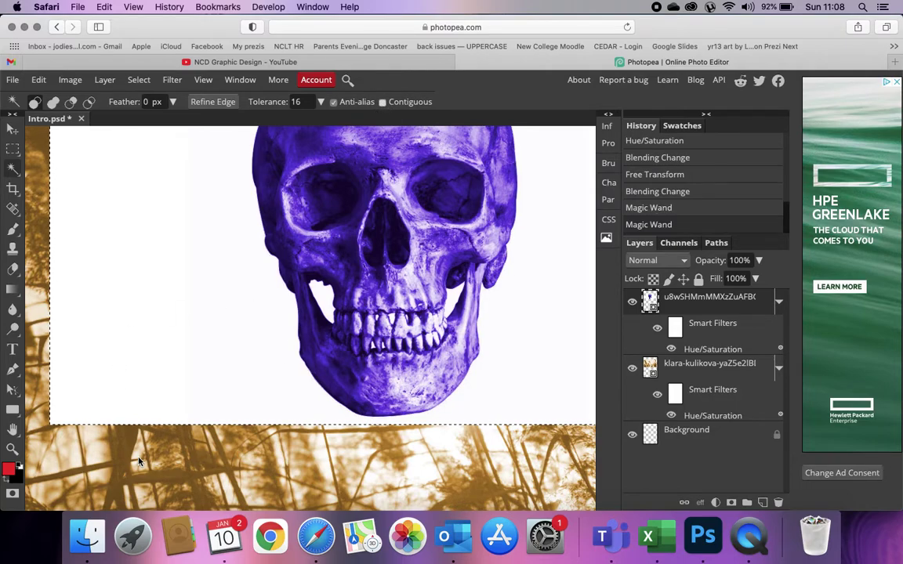
pyautogui.click(251, 325)
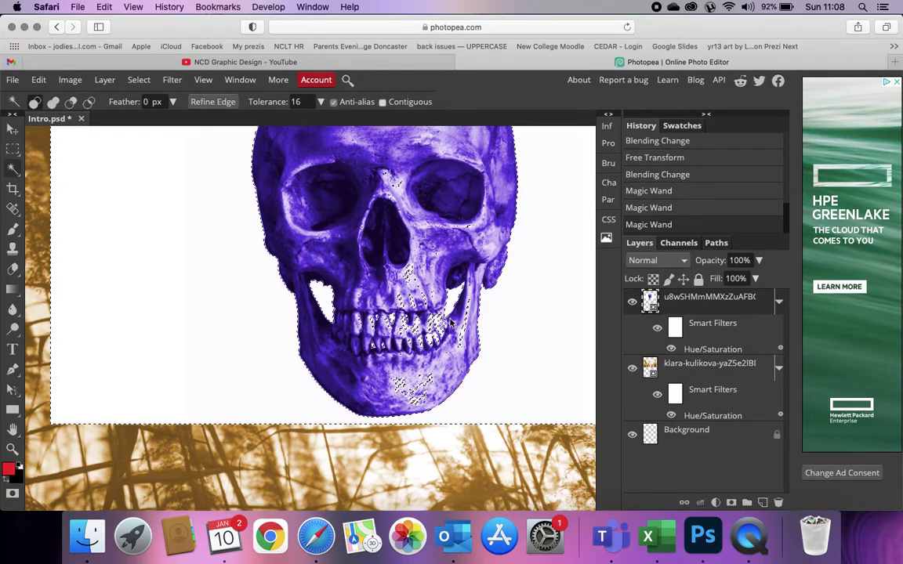
# - Lower the Magic Wand tolerance to 5 and reselect the white areas of the skull image
pyautogui.scroll(5, 451, 322)
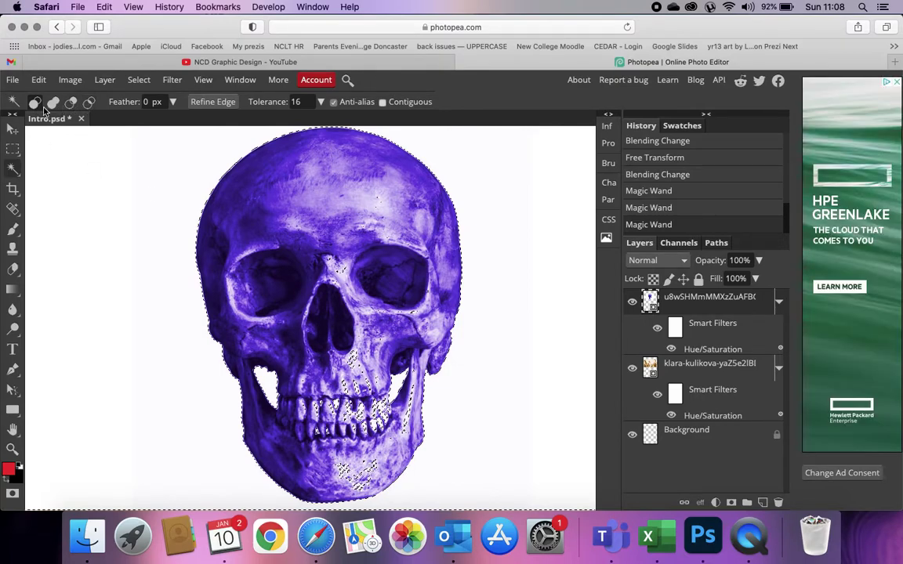
pyautogui.click(301, 99)
pyautogui.click(169, 230)
pyautogui.click(157, 233)
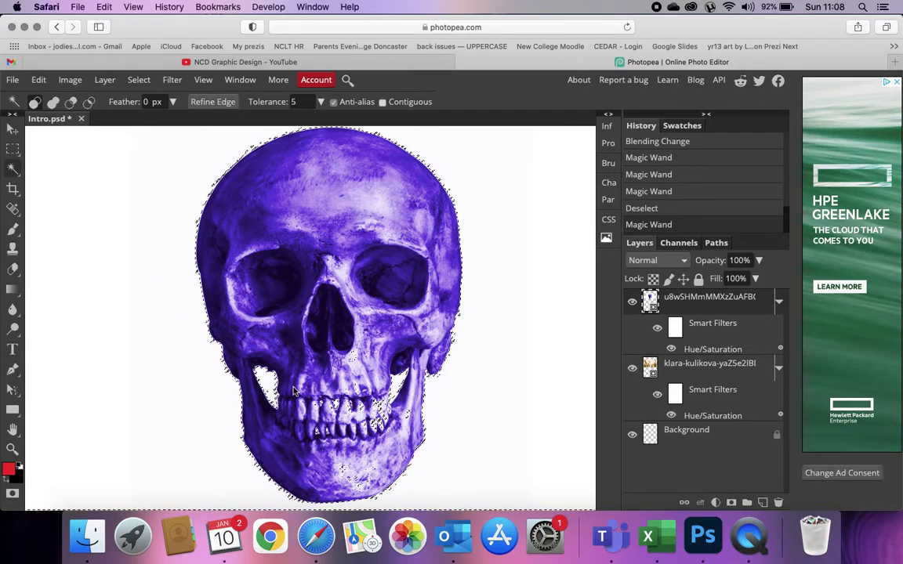
# - Try selecting the white areas of the skull image with a Magic Wand tolerance of 2, and undo that selection
pyautogui.click(300, 102)
pyautogui.write('02')
pyautogui.click(142, 278)
pyautogui.click(143, 278)
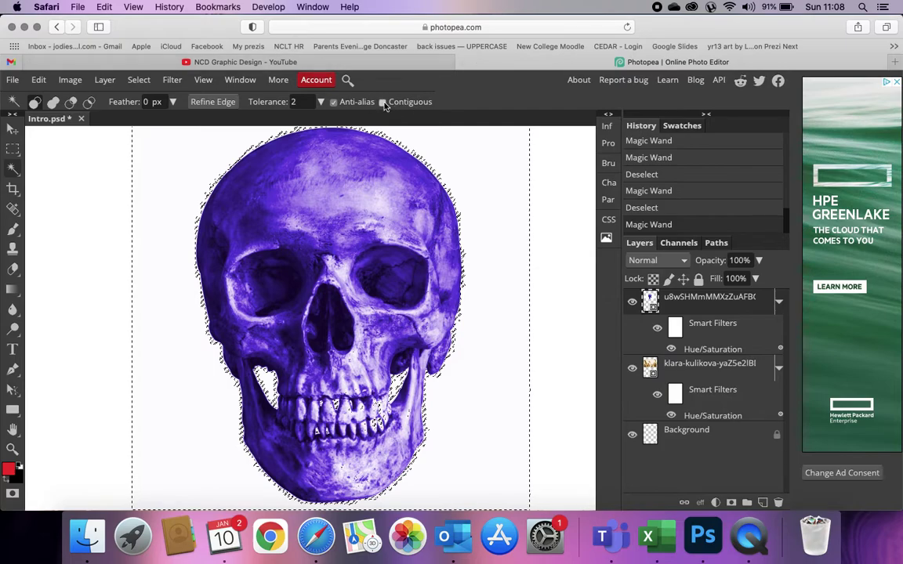
pyautogui.hotkey('ctrl', 'z')
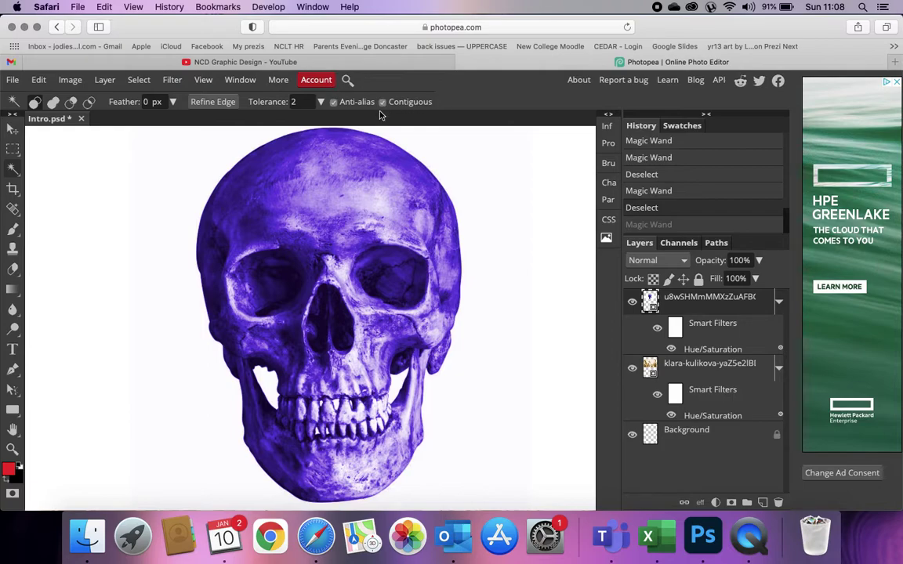
# - Select the background around the skull with a contiguous Magic Wand at tolerance 15, adding the gaps beside the jaw and between the teeth
pyautogui.click(292, 101)
pyautogui.click(134, 329)
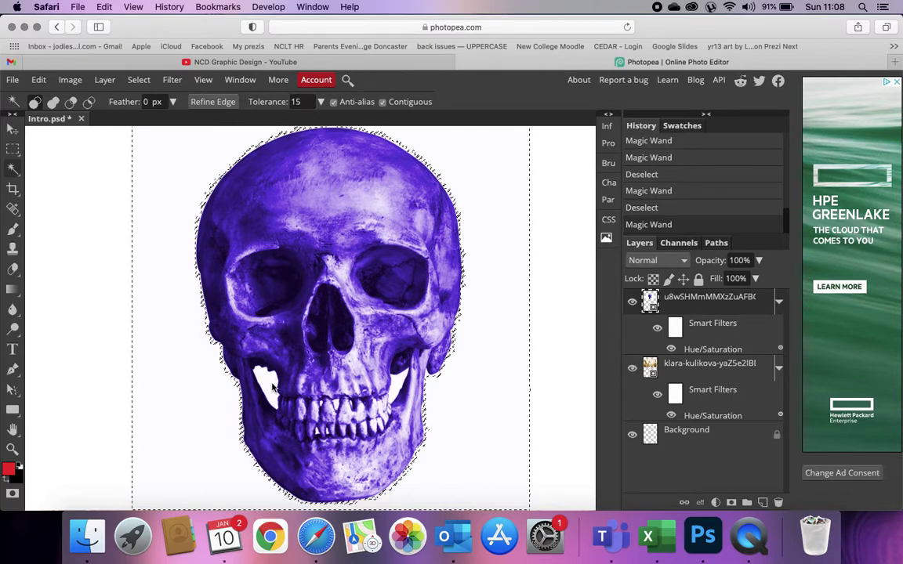
pyautogui.keyDown('shift'); pyautogui.click(273, 386); pyautogui.keyUp('shift')
pyautogui.keyDown('shift'); pyautogui.click(398, 384); pyautogui.keyUp('shift')
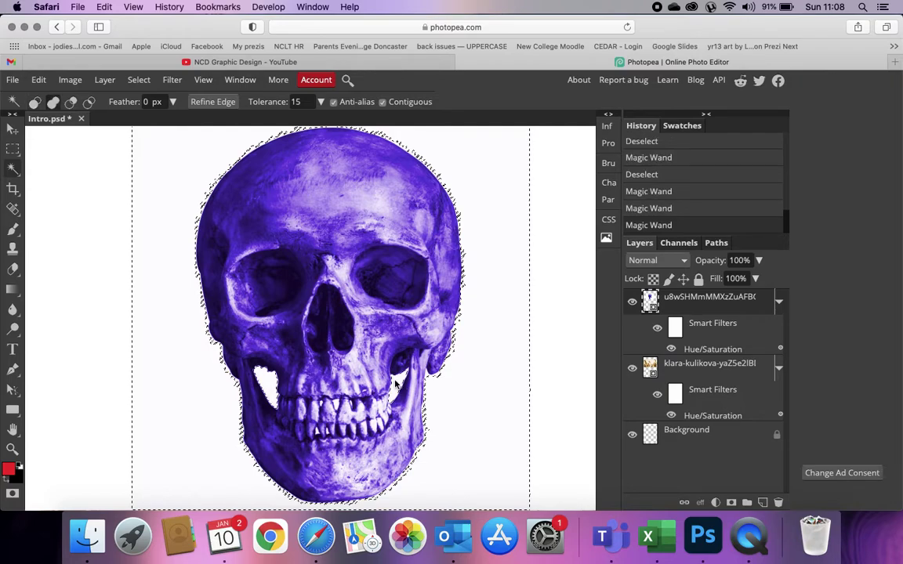
pyautogui.keyDown('shift'); pyautogui.click(337, 407); pyautogui.keyUp('shift')
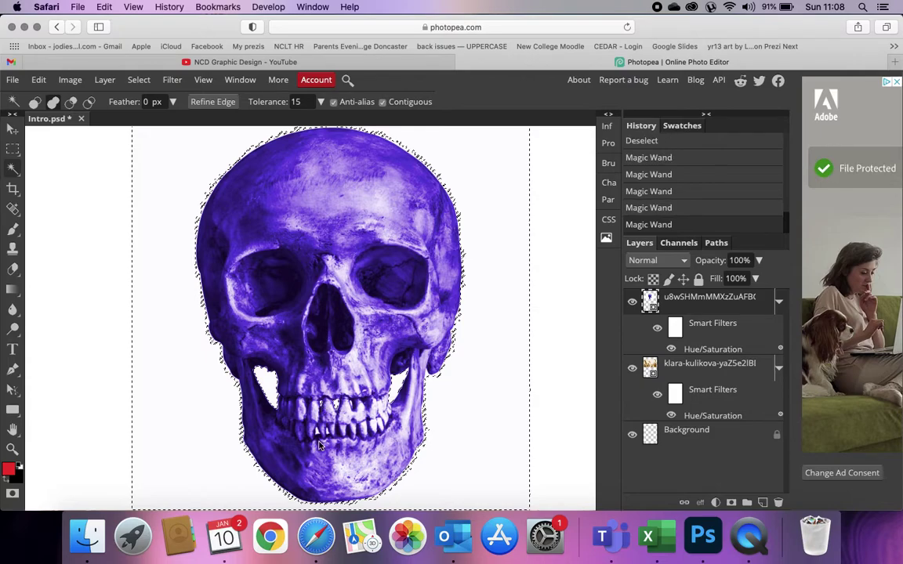
pyautogui.keyDown('shift'); pyautogui.click(323, 434); pyautogui.keyUp('shift')
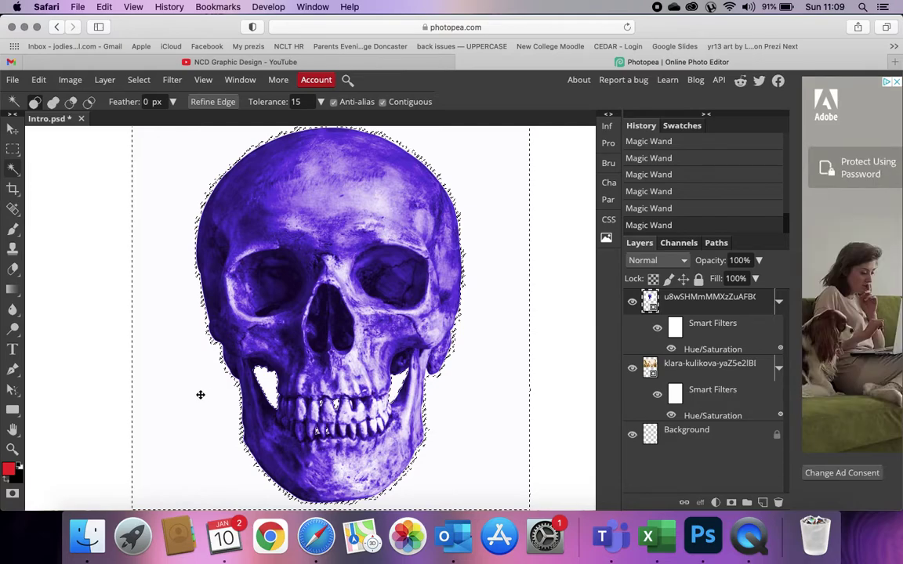
# - Try to delete the selected white background from the skull smart object
pyautogui.press('Delete')
pyautogui.press('v')
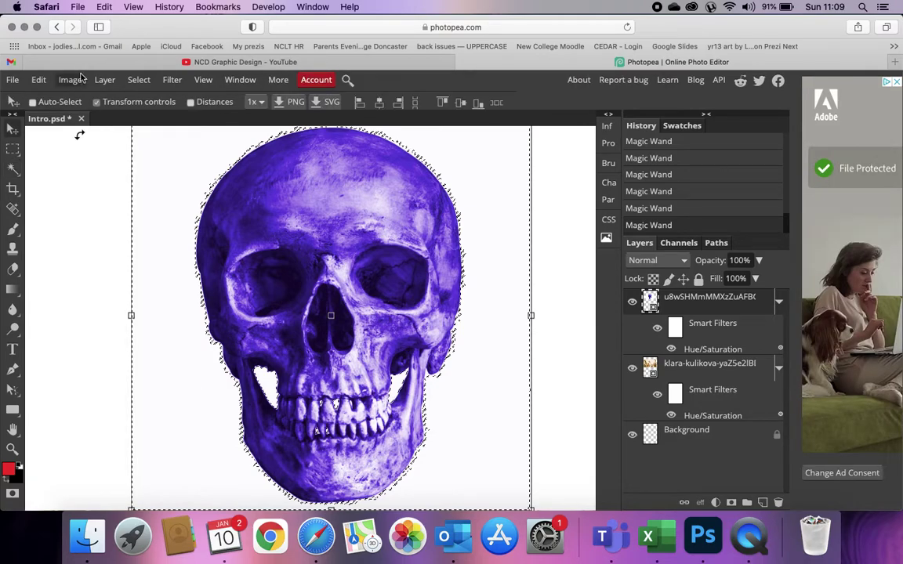
pyautogui.click(38, 79)
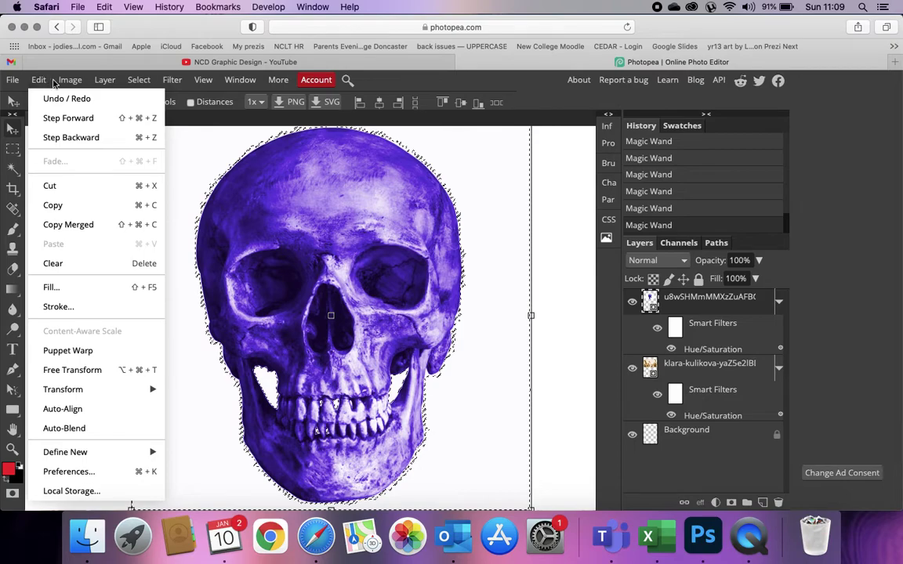
pyautogui.click(727, 307)
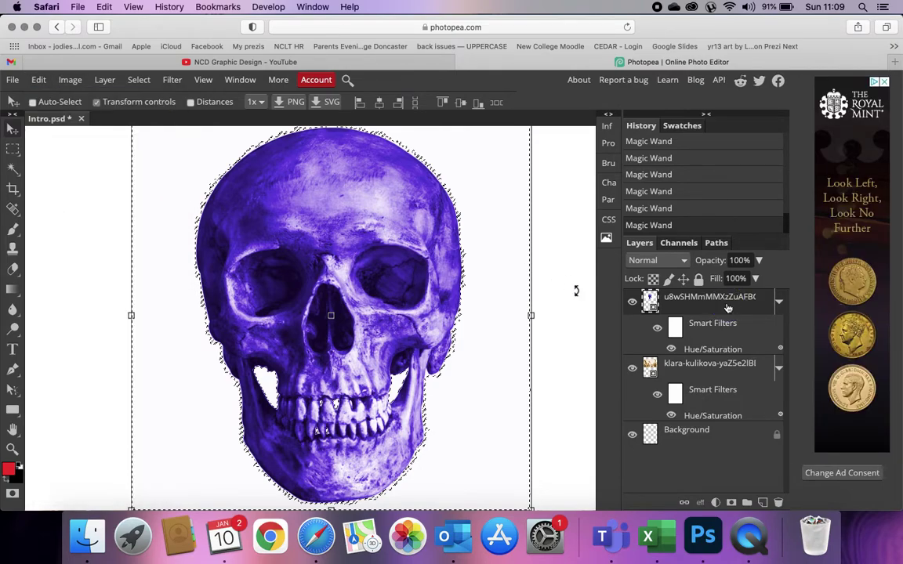
# - Rasterize the skull layer and delete the selected white background from it
pyautogui.click(38, 82)
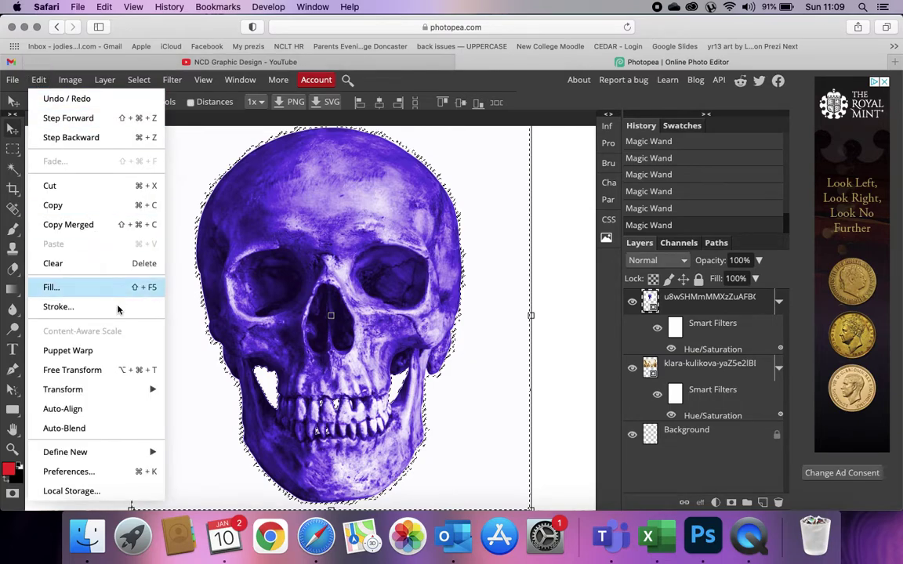
pyautogui.moveTo(69, 82)
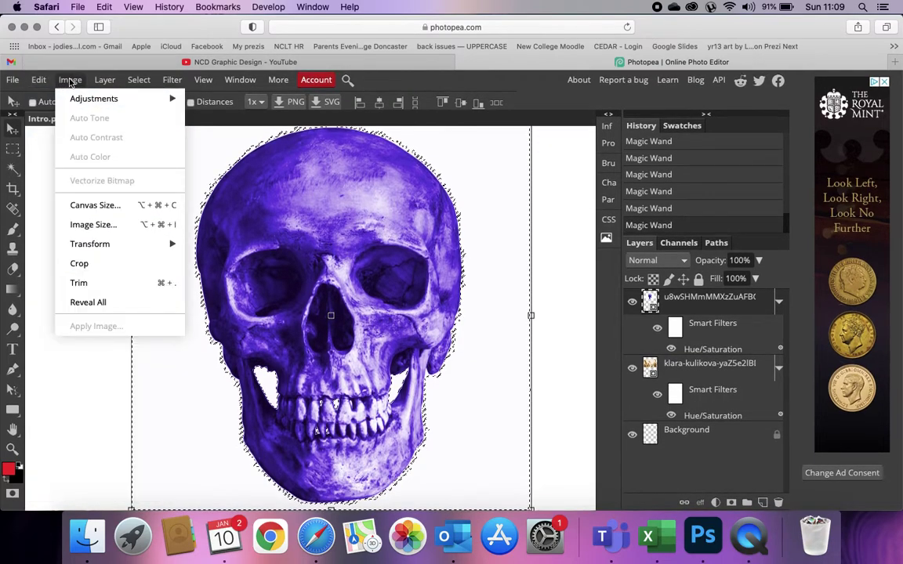
pyautogui.moveTo(107, 81)
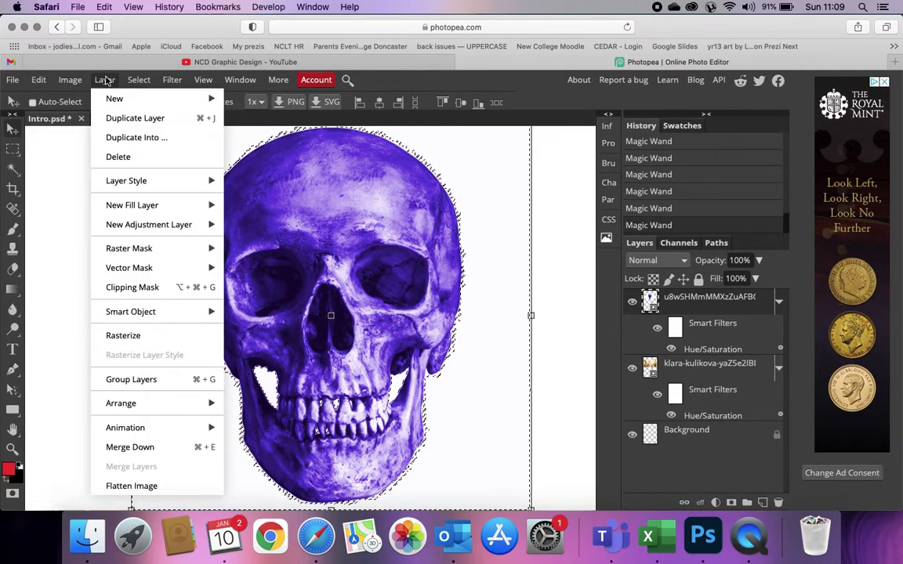
pyautogui.click(141, 337)
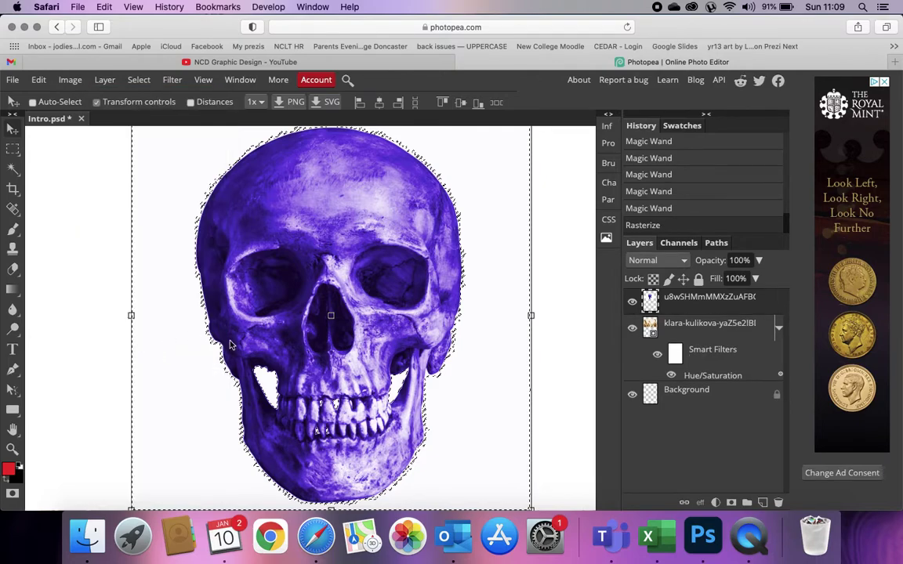
pyautogui.press('Delete')
pyautogui.click(55, 322)
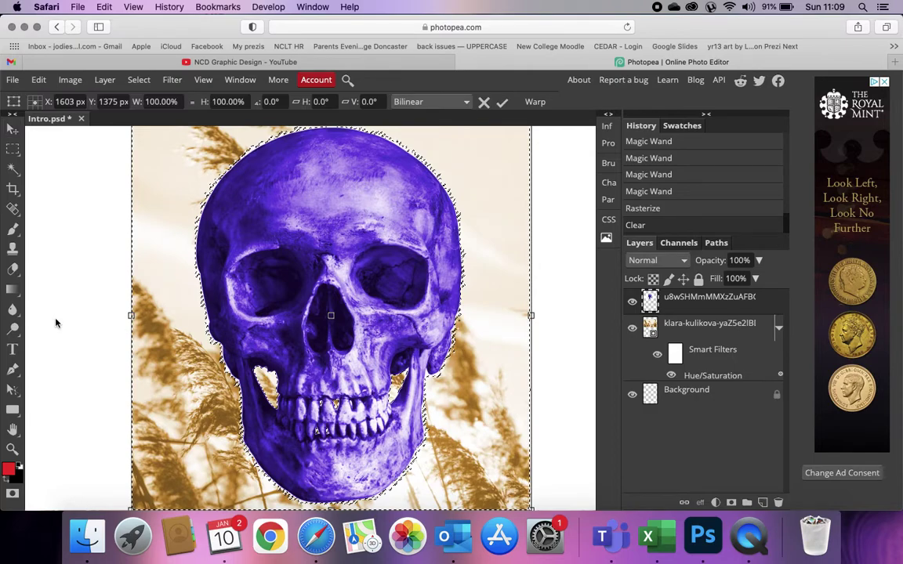
# - Select the leftover white area outside the skull cut-out with the Magic Wand, delete it, and deselect
pyautogui.click(12, 169)
pyautogui.click(117, 210)
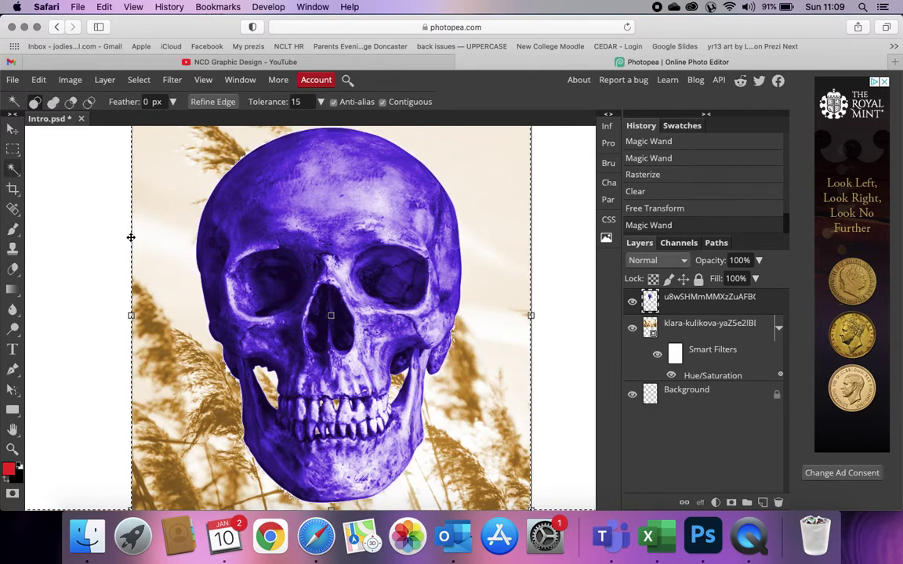
pyautogui.press('Delete')
pyautogui.hotkey('ctrl', 'd')
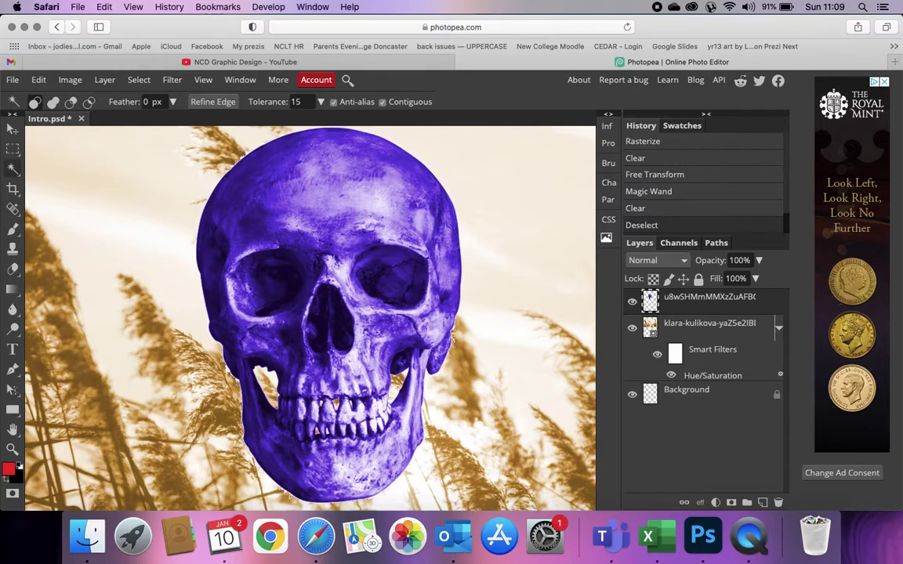
# - Select a tall, narrow rectangle over the reeds beside the skull on the reed photo layer and copy it
pyautogui.scroll(-5, 104, 207)
pyautogui.scroll(5, 115, 235)
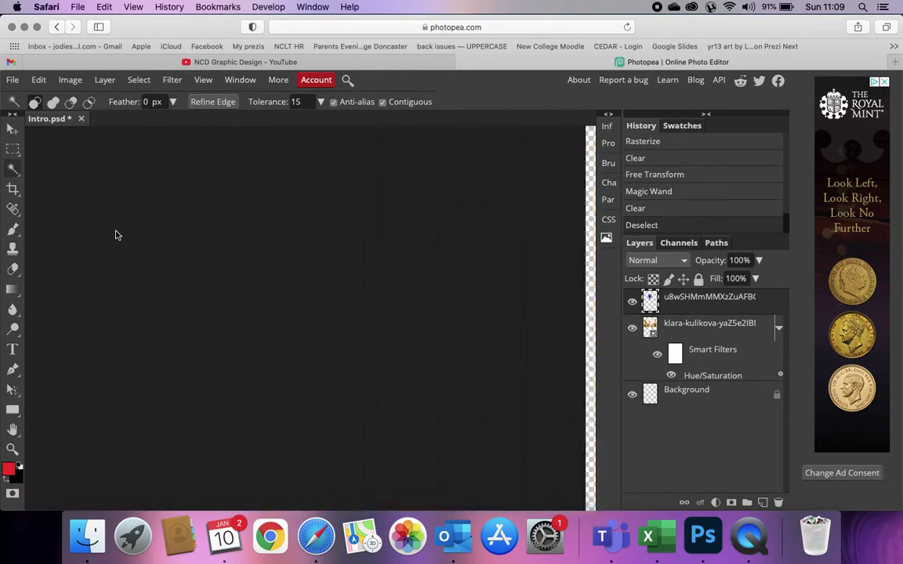
pyautogui.scroll(-5, 115, 236)
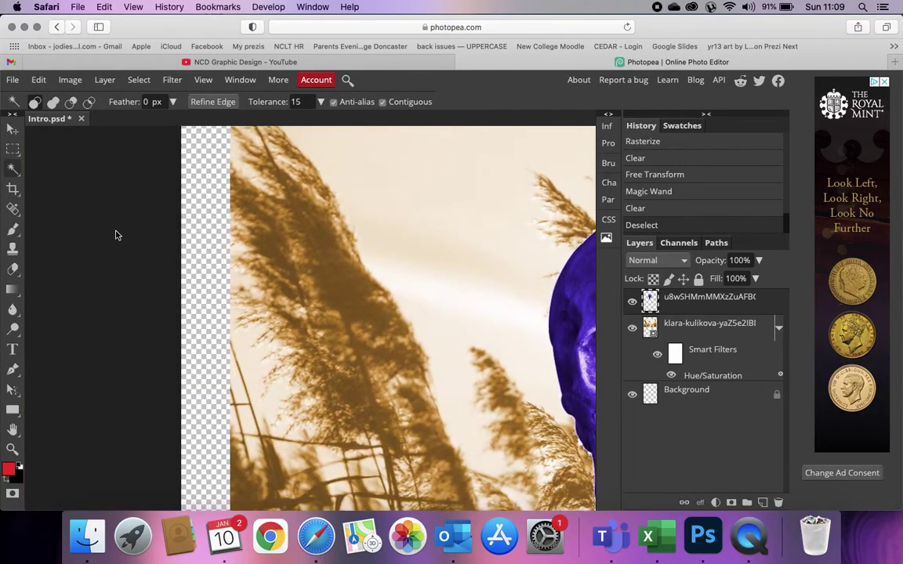
pyautogui.scroll(1, 117, 235)
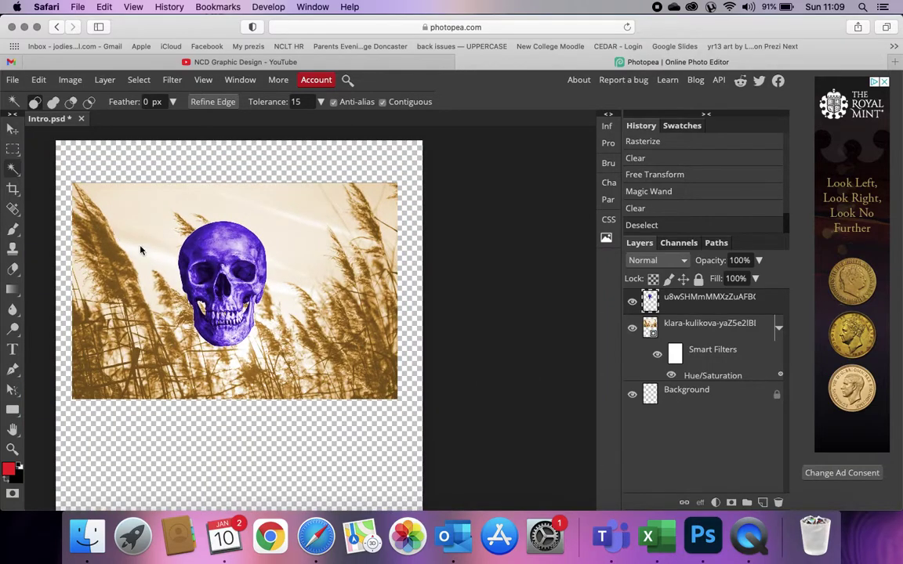
pyautogui.click(699, 335)
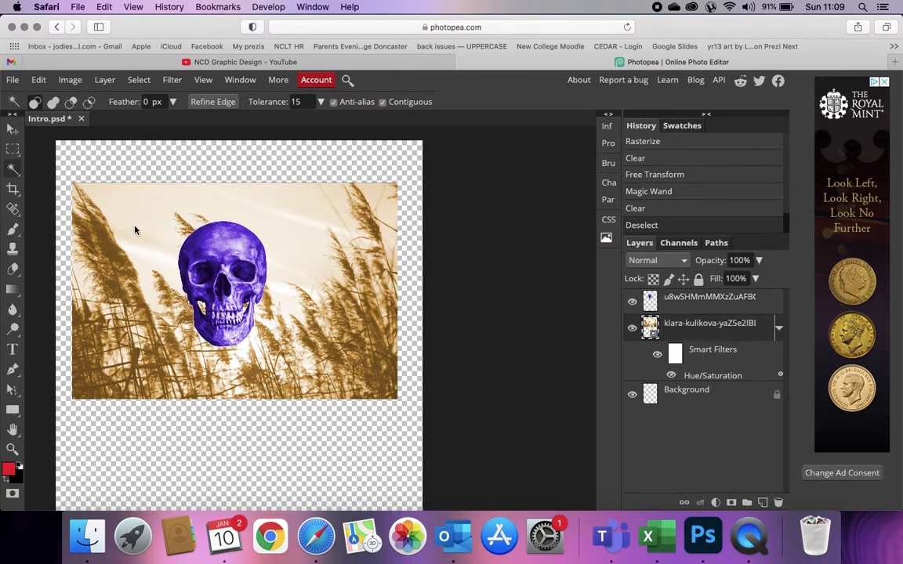
pyautogui.rightClick(16, 149)
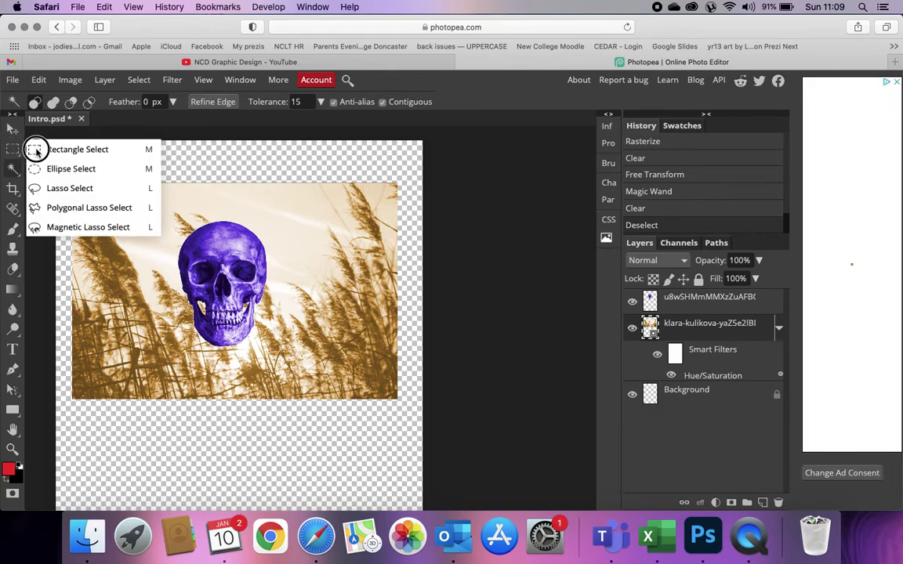
pyautogui.click(36, 149)
pyautogui.moveTo(115, 201); pyautogui.dragTo(144, 385)
pyautogui.press('super+c')
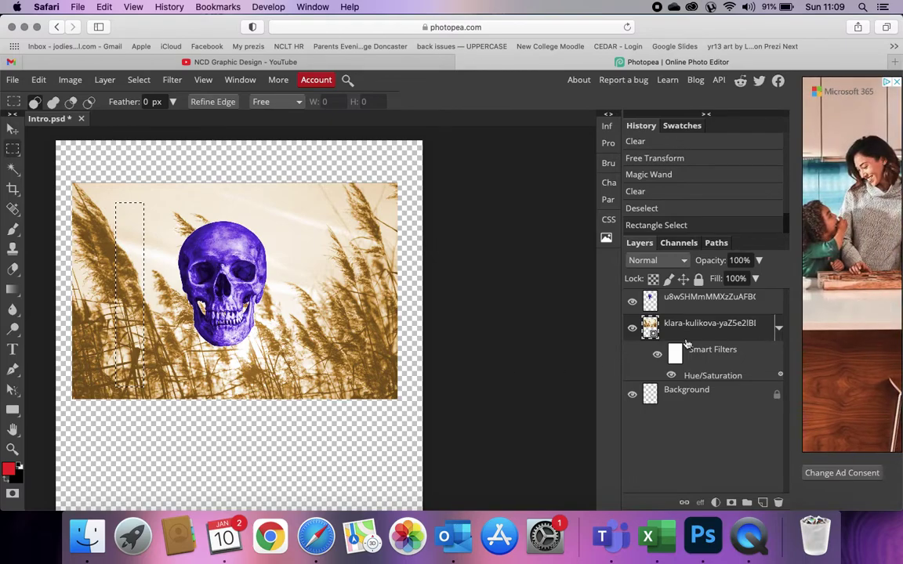
# - Paste the copied reed strip as a new layer, move it towards the photo's lower right, and delete that layer
pyautogui.press('super+v')
pyautogui.click(14, 130)
pyautogui.moveTo(142, 272); pyautogui.dragTo(324, 427)
pyautogui.press('Delete')
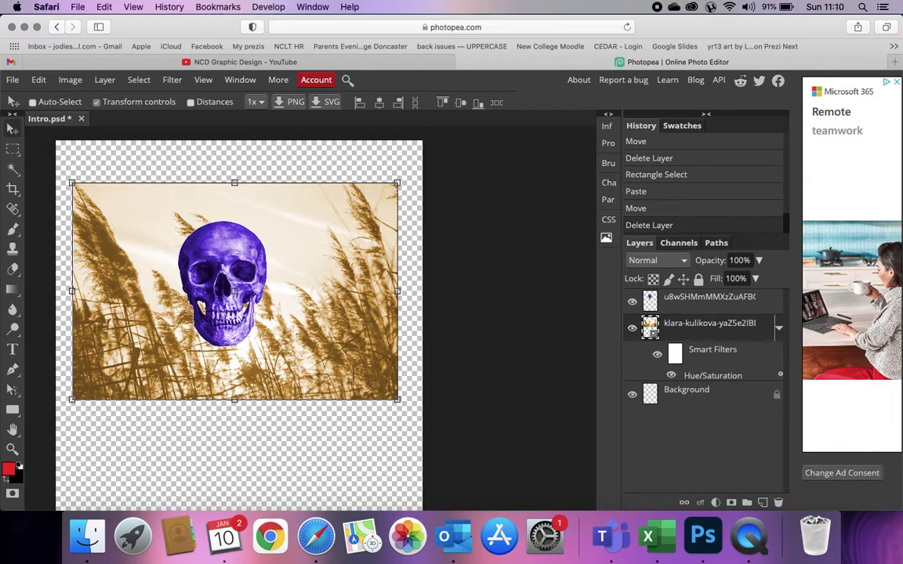
# - Draw a wide elliptical selection across the skull and the photo's lower right edge, and undo it
pyautogui.rightClick(13, 148)
pyautogui.click(64, 170)
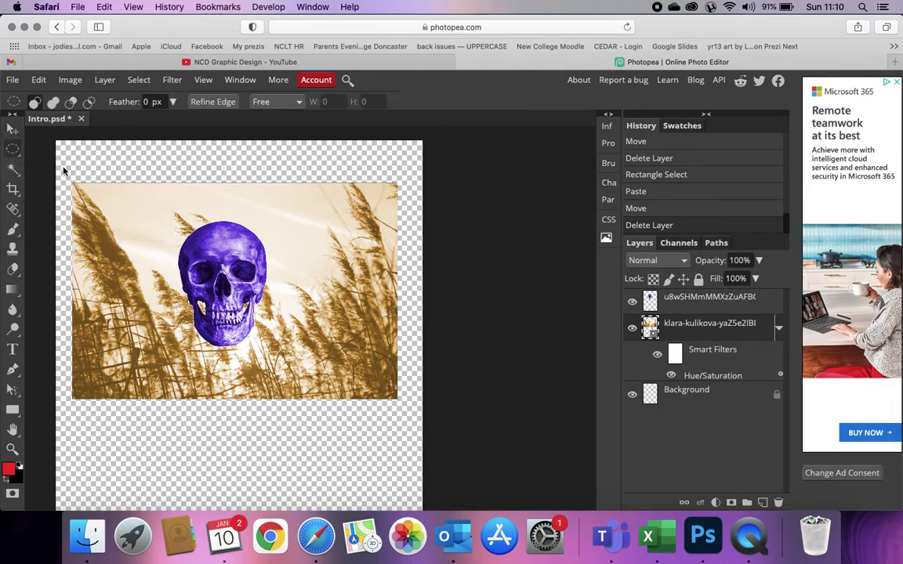
pyautogui.moveTo(132, 222); pyautogui.dragTo(432, 424)
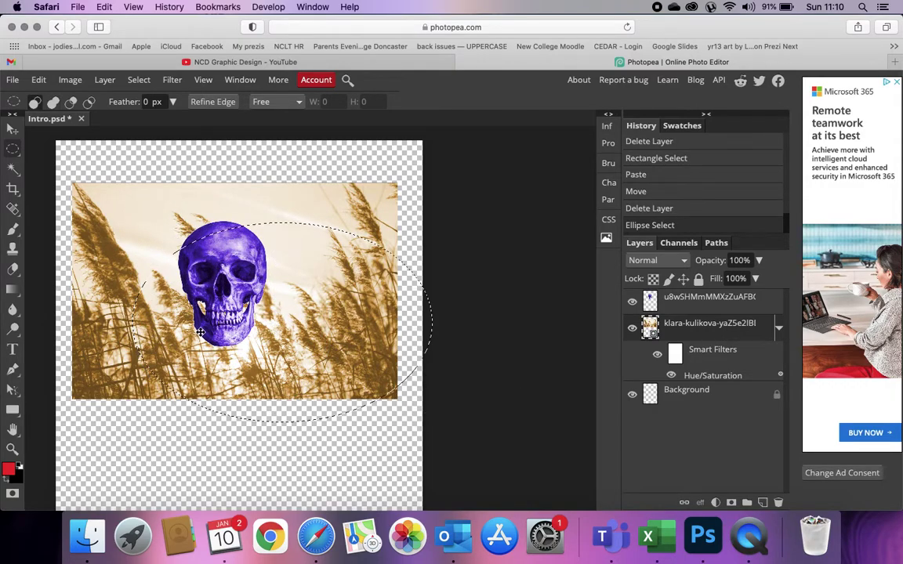
pyautogui.press('super+z')
# - Select a circular area of the reed photo around the skull and copy it to a new layer
pyautogui.moveTo(135, 226); pyautogui.dragTo(357, 366)
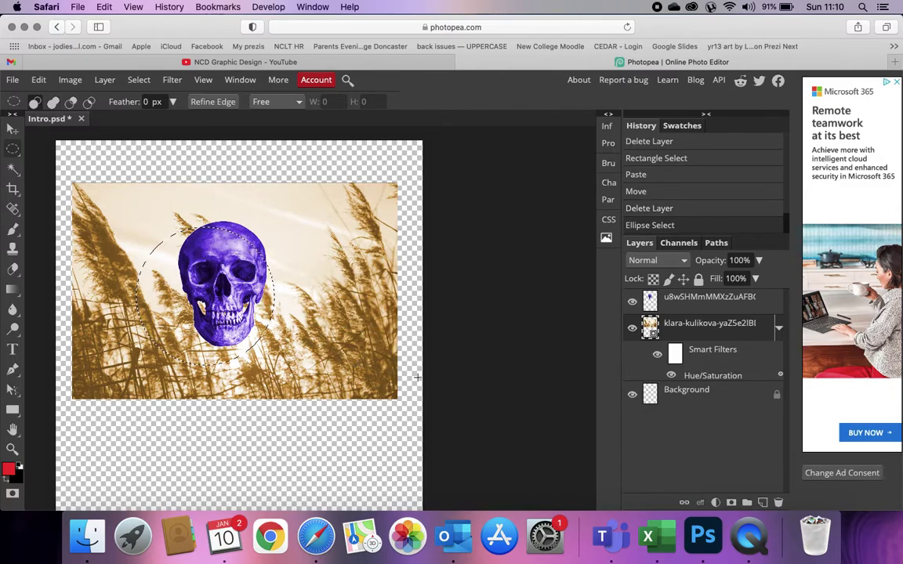
pyautogui.press('super+c')
pyautogui.press('super+v')
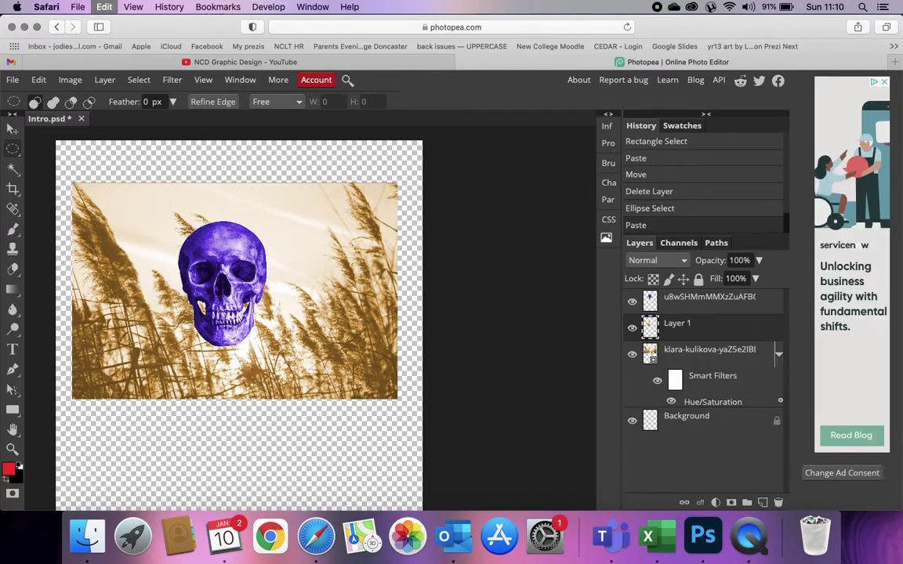
# - Move the copied circle, check it by toggling the reed photo's visibility, and delete the copied layer
pyautogui.click(11, 129)
pyautogui.moveTo(181, 326)
pyautogui.mouseDown()
pyautogui.moveTo(169, 304)
pyautogui.moveTo(194, 308)
pyautogui.moveTo(189, 313)
pyautogui.mouseUp()
pyautogui.click(633, 355)
pyautogui.click(634, 355)
pyautogui.press('Delete')
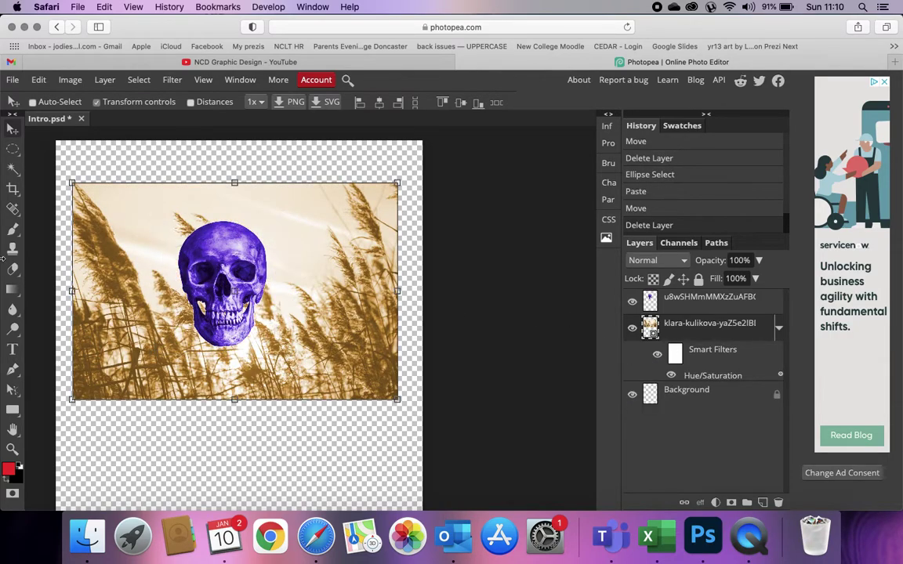
# - Draw a freehand Lasso selection with a wavy outline around the skull on the reed photo layer
pyautogui.click(13, 149)
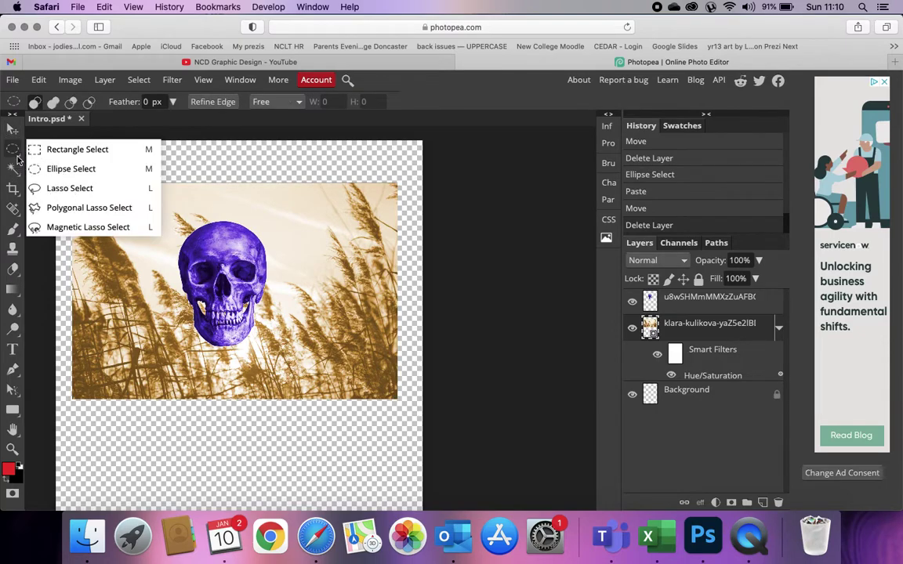
pyautogui.click(60, 189)
pyautogui.moveTo(149, 206)
pyautogui.mouseDown()
pyautogui.moveTo(141, 293)
pyautogui.moveTo(193, 371)
pyautogui.moveTo(267, 347)
pyautogui.moveTo(278, 227)
pyautogui.moveTo(216, 170)
pyautogui.moveTo(166, 208)
pyautogui.moveTo(153, 206)
pyautogui.mouseUp()
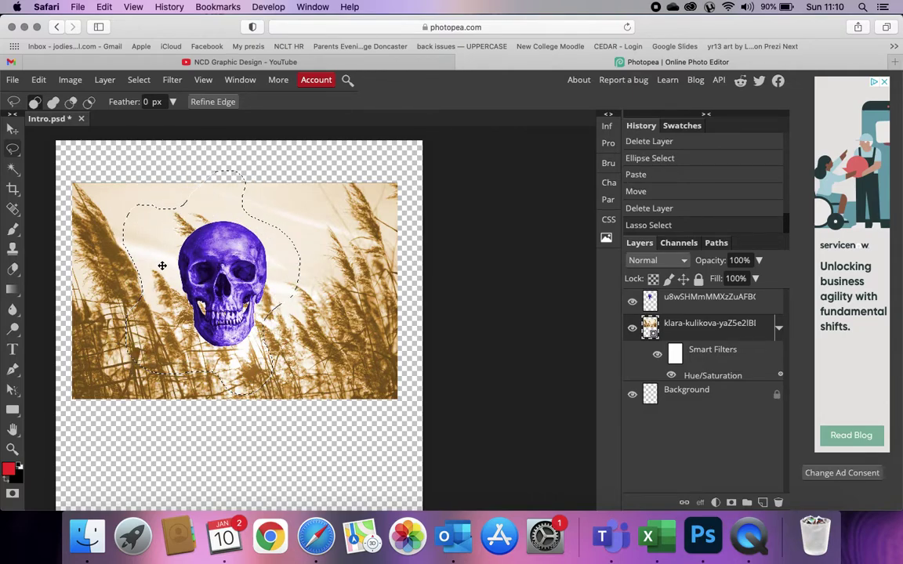
# - Clear the freehand selection and outline a closed eleven-cornered area around the skull with the Polygonal Lasso
pyautogui.moveTo(12, 149); pyautogui.dragTo(73, 212)
pyautogui.press('super+d')
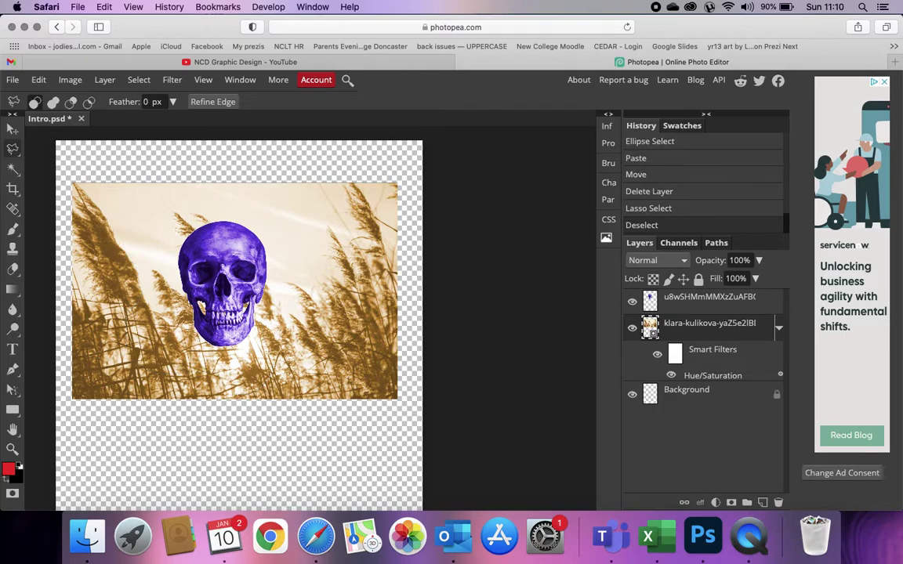
pyautogui.press('super+d')
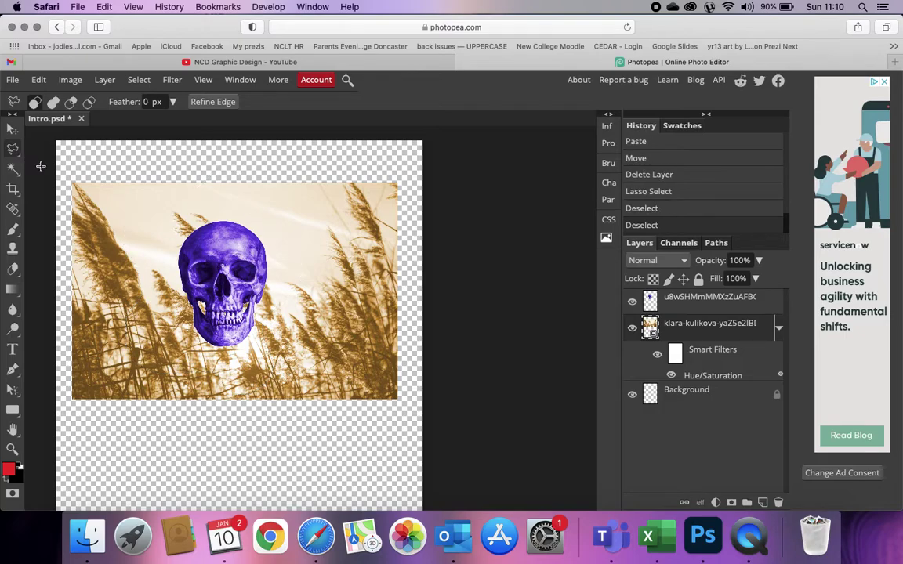
pyautogui.click(140, 205)
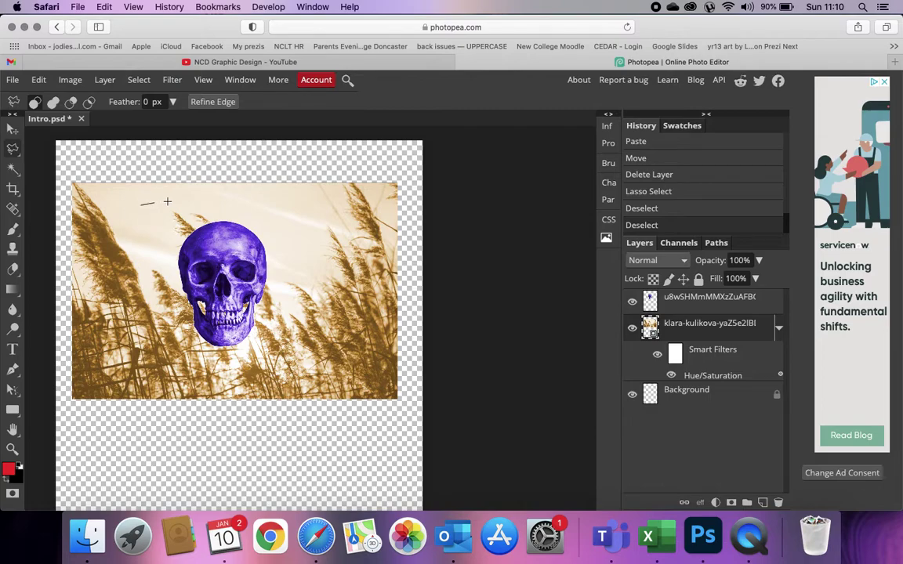
pyautogui.click(213, 194)
pyautogui.click(265, 224)
pyautogui.click(322, 214)
pyautogui.click(337, 281)
pyautogui.click(294, 318)
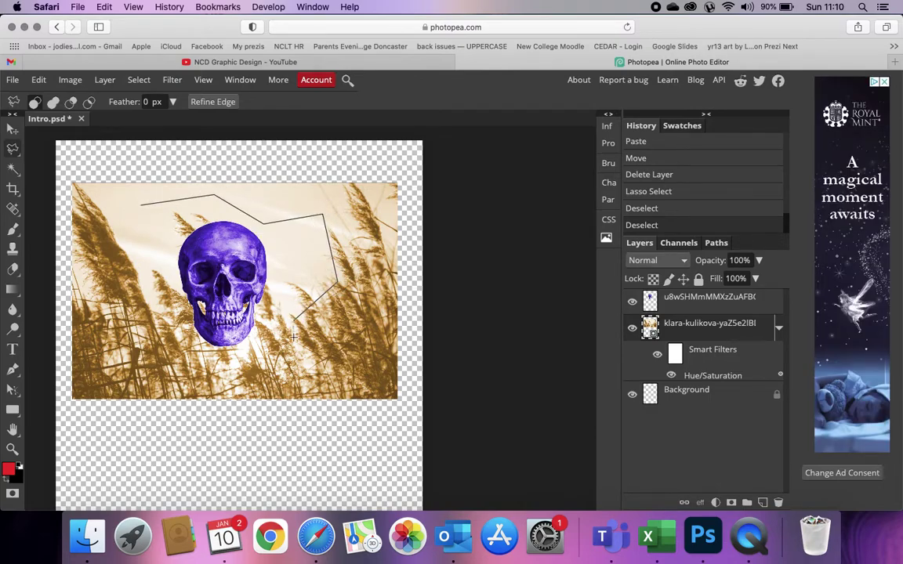
pyautogui.click(294, 383)
pyautogui.click(198, 385)
pyautogui.click(142, 322)
pyautogui.click(98, 296)
pyautogui.click(142, 239)
pyautogui.click(141, 207)
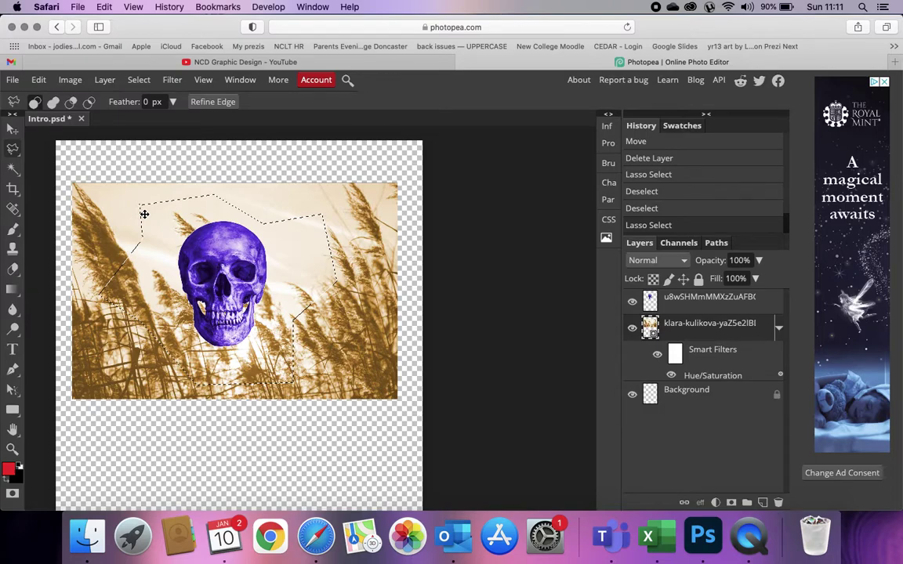
# - Switch to the Magnetic Lasso with the skull layer active and clear the polygonal selection
pyautogui.rightClick(13, 148)
pyautogui.click(65, 227)
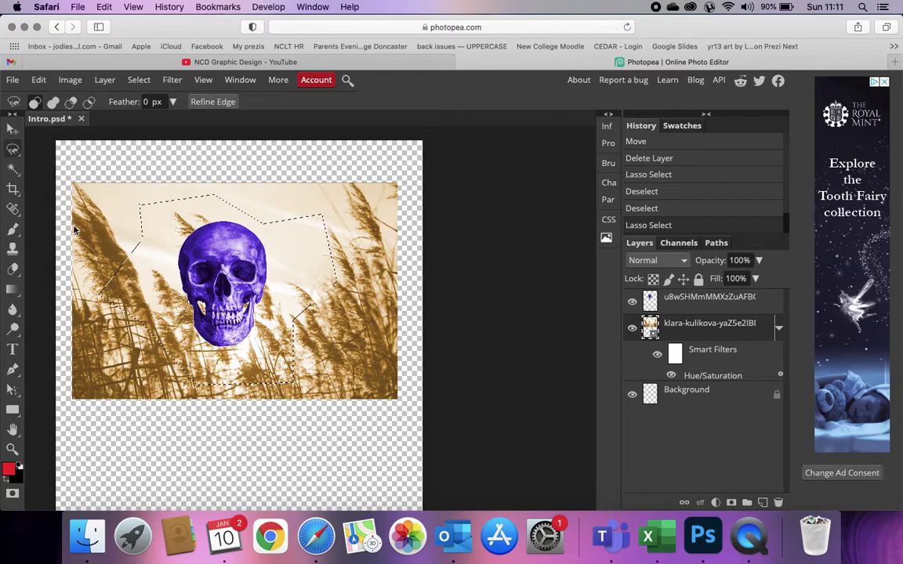
pyautogui.scroll(10, 191, 235)
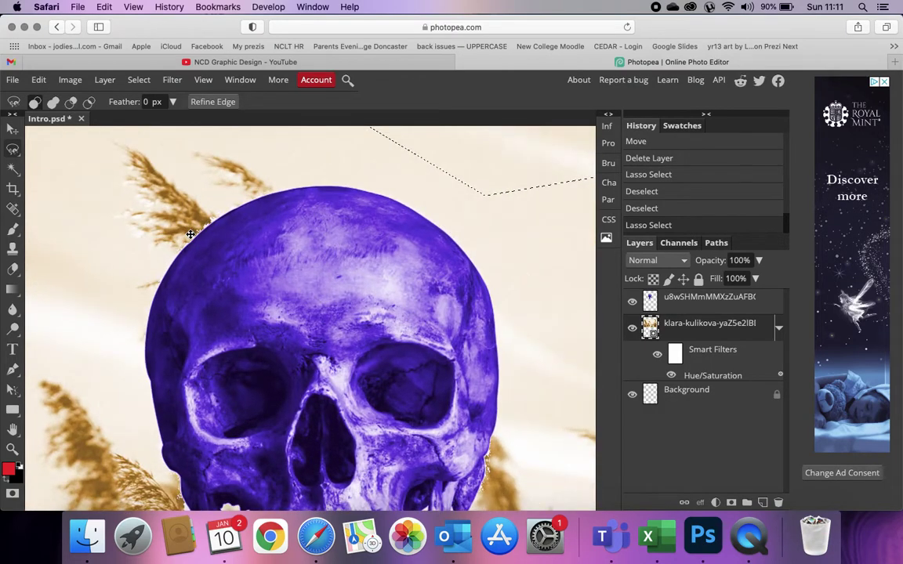
pyautogui.hscroll(2, 190, 235)
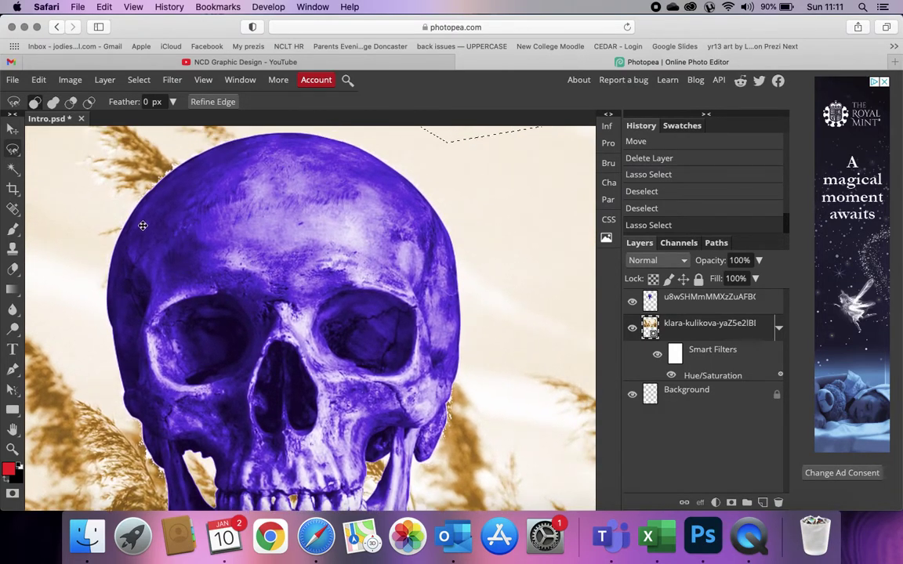
pyautogui.click(681, 301)
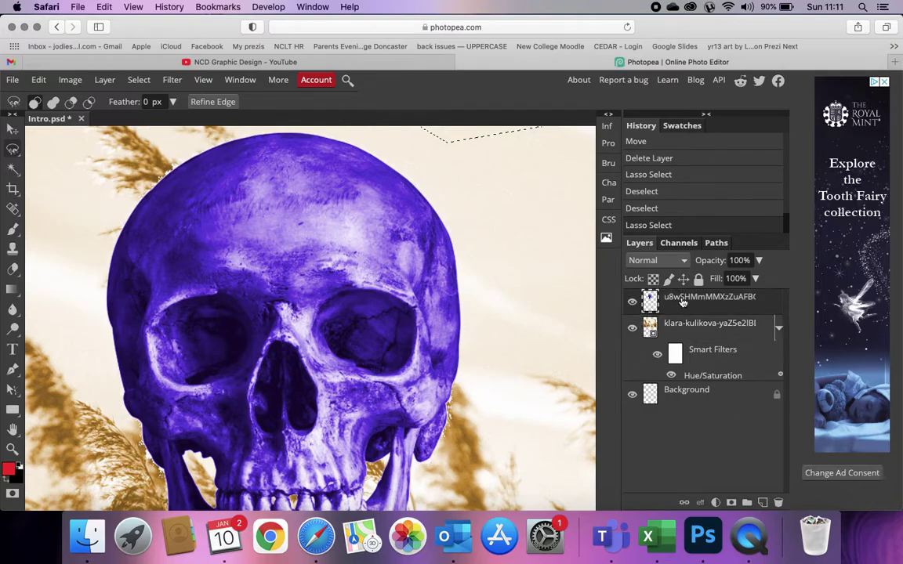
pyautogui.hscroll(-10, 437, 391)
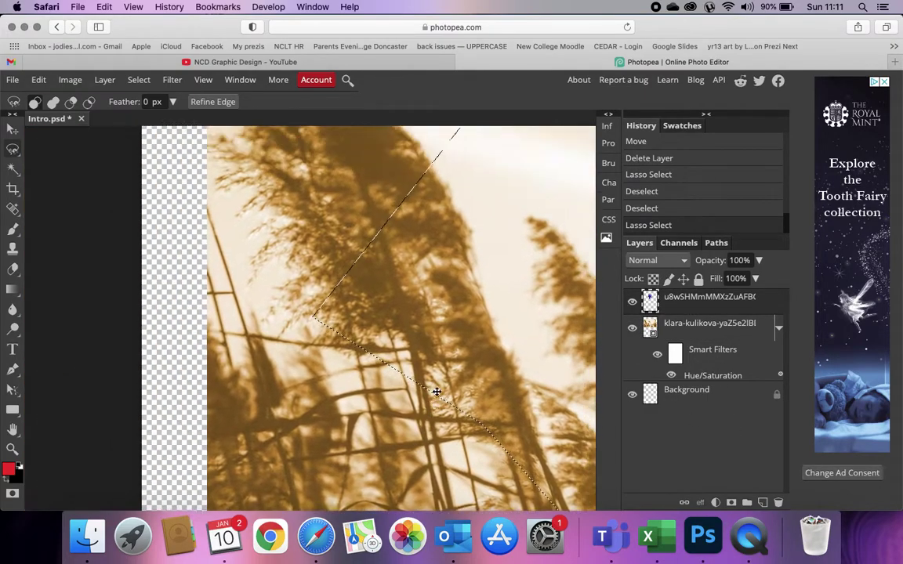
pyautogui.scroll(-5, 437, 391)
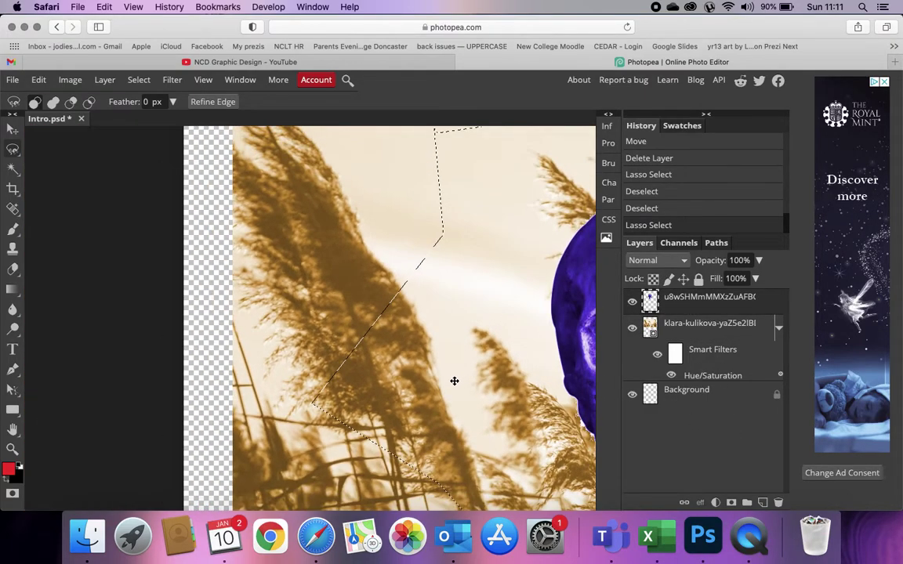
pyautogui.scroll(-3, 434, 389)
pyautogui.hscroll(2, 435, 390)
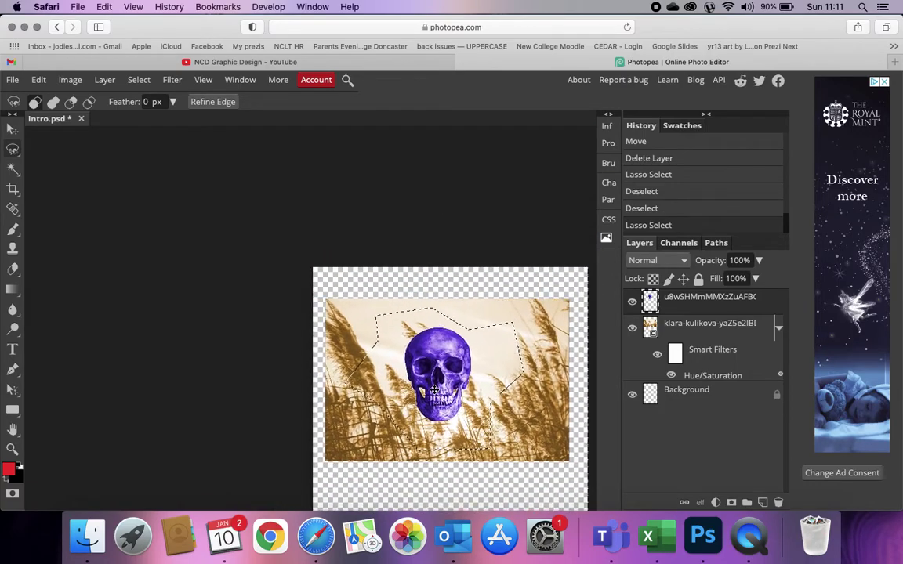
pyautogui.press('super+d')
# - Start a Magnetic Lasso trace along the tall reed at the reed photo's left edge and remove the stray anchor points
pyautogui.scroll(3, 420, 371)
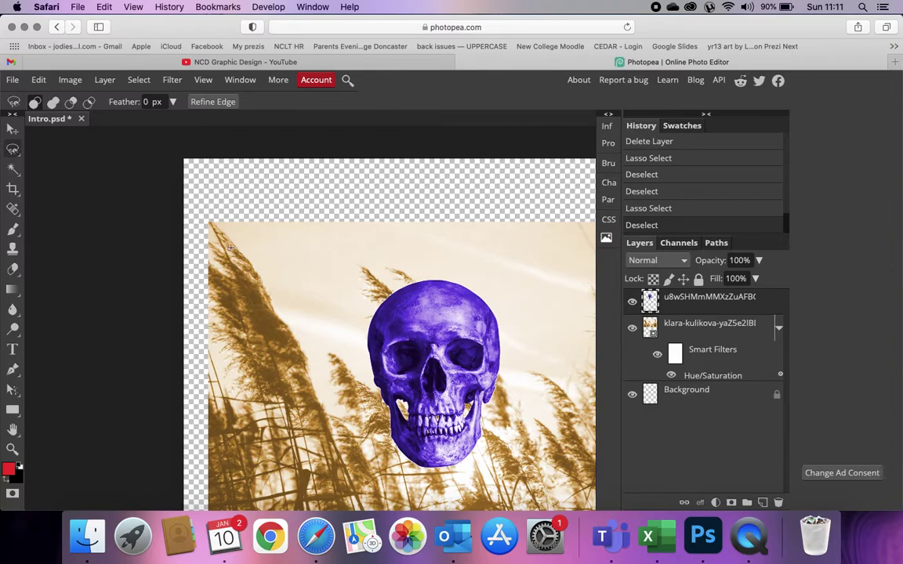
pyautogui.scroll(-3, 196, 197)
pyautogui.hscroll(3, 195, 198)
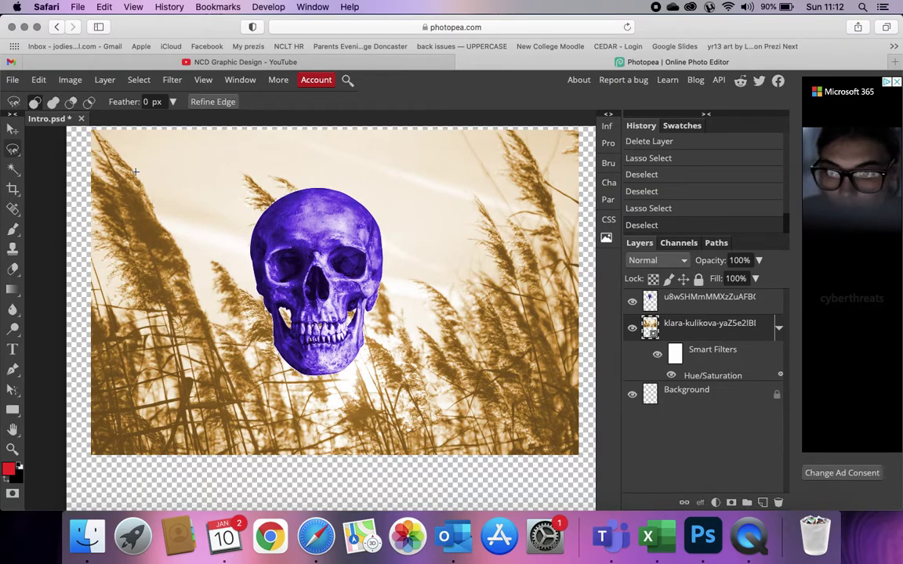
pyautogui.scroll(10, 135, 172)
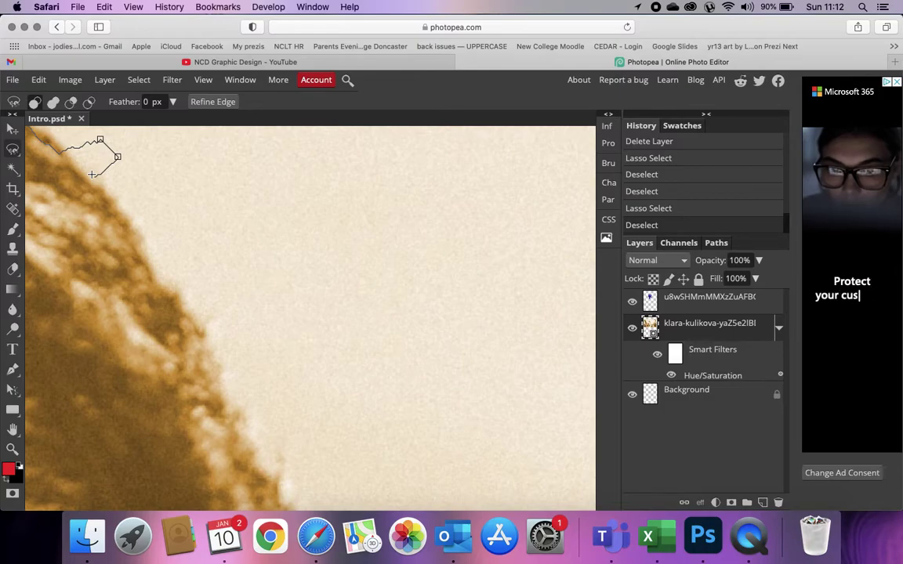
pyautogui.press('BackSpace')
pyautogui.press('BackSpace')
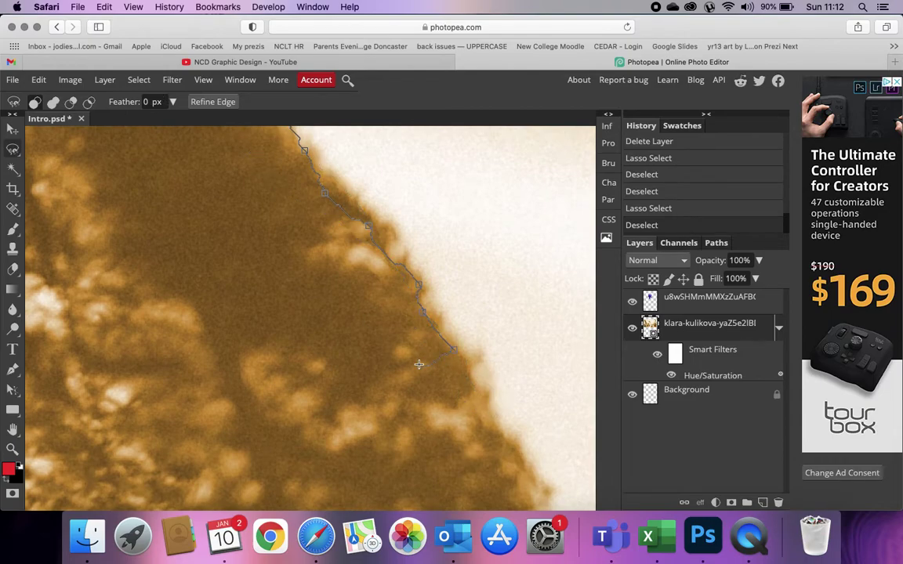
# - Continue the Magnetic Lasso trace down the reed's edge to its stem and discard the unclosed outline
pyautogui.scroll(2, 513, 439)
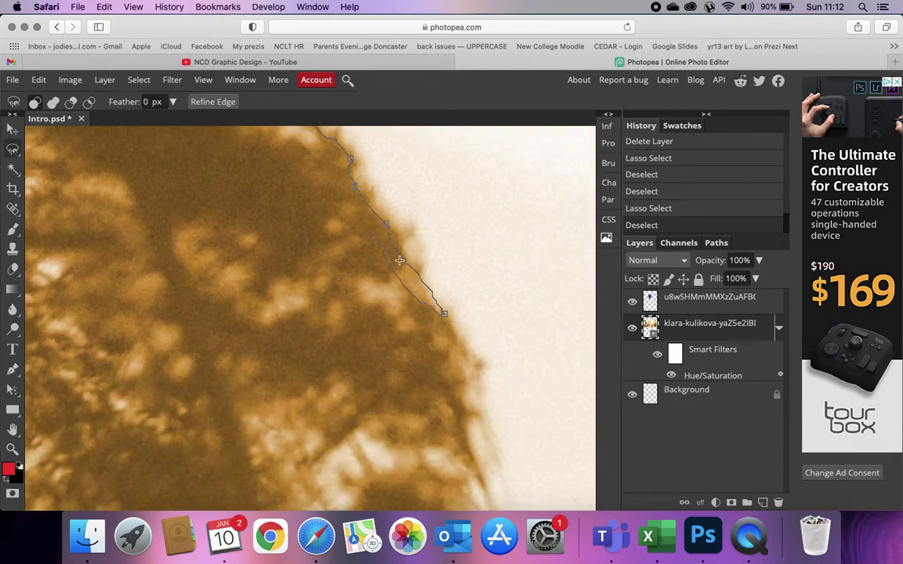
pyautogui.scroll(-5, 486, 426)
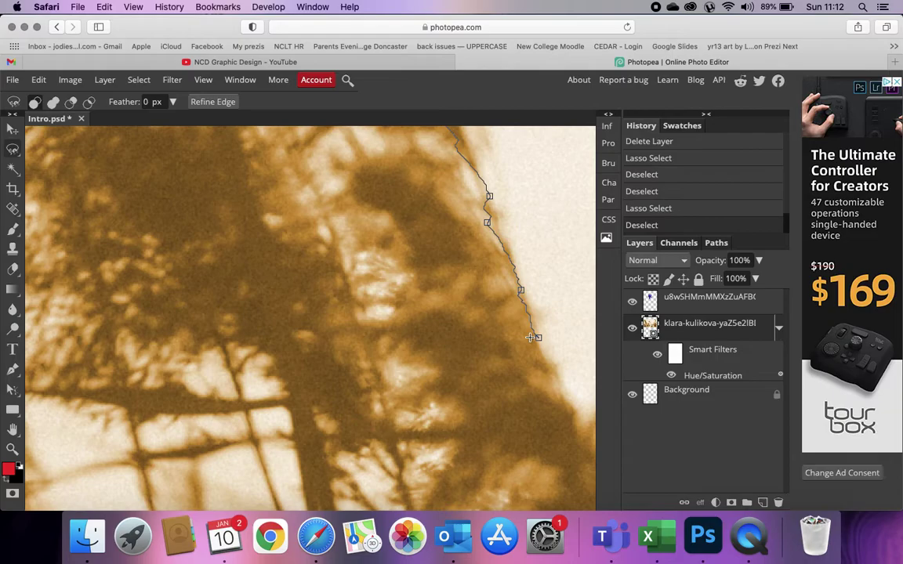
pyautogui.scroll(-5, 524, 345)
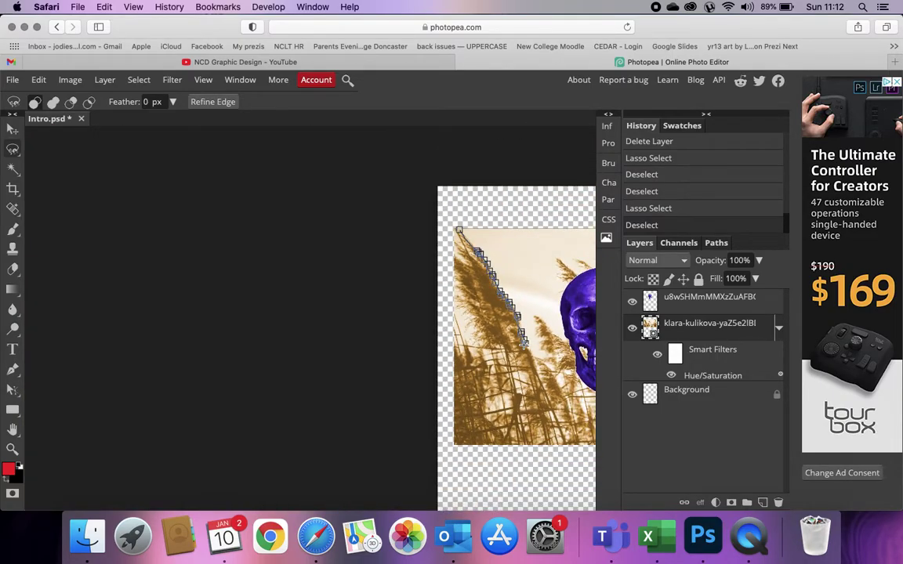
pyautogui.hscroll(5, 524, 345)
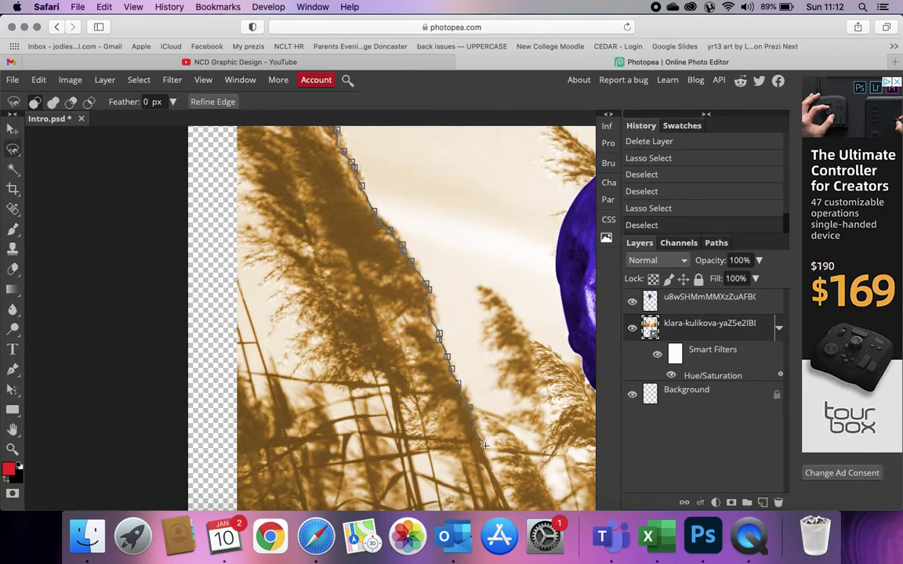
pyautogui.scroll(-3, 507, 492)
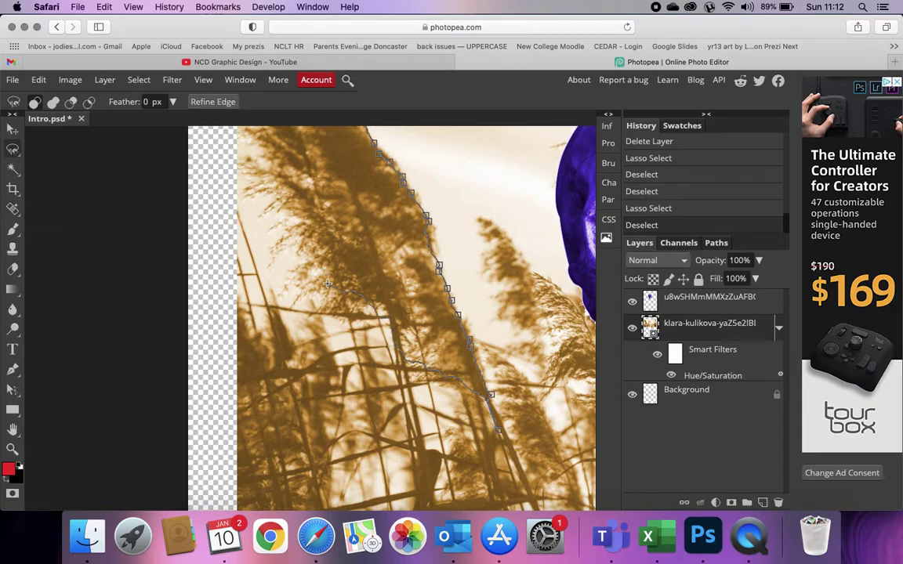
pyautogui.press('Escape')
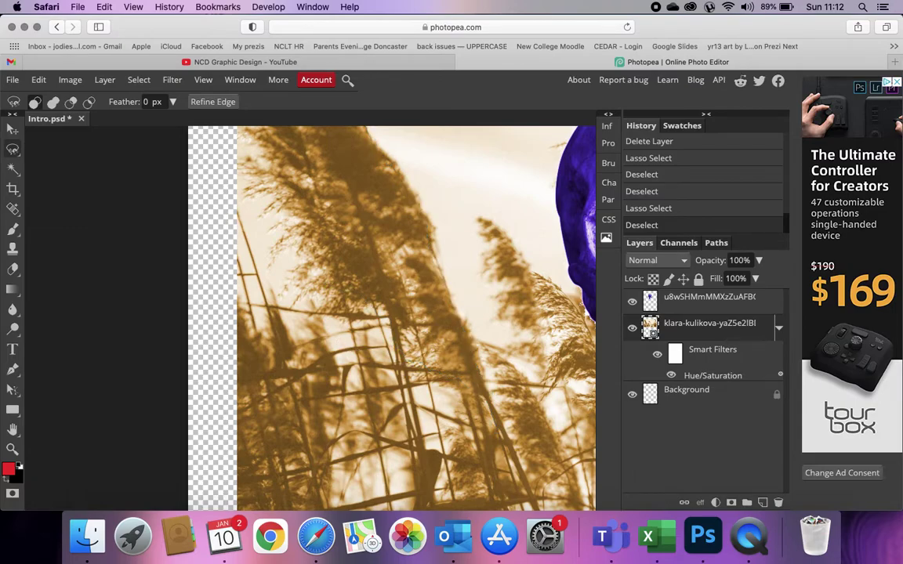
pyautogui.scroll(-5, 248, 360)
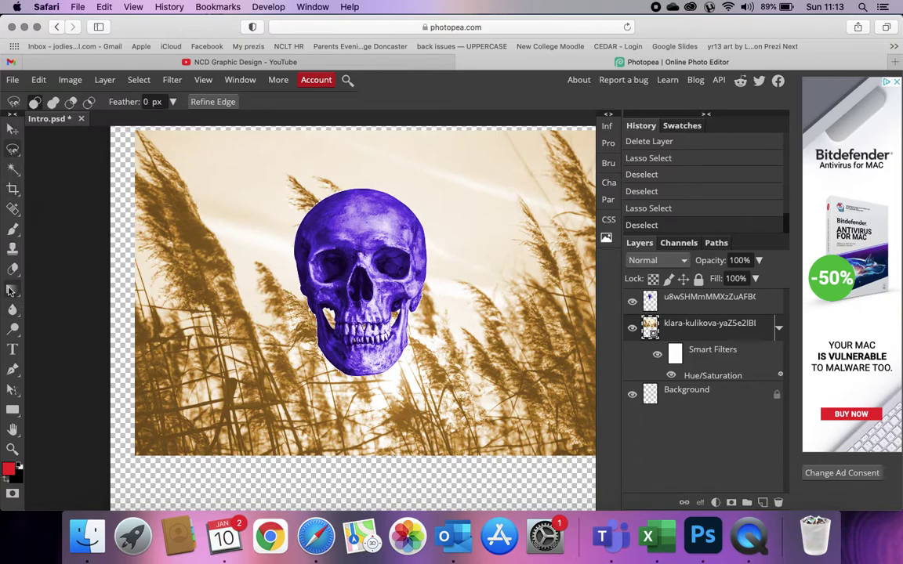
pyautogui.click(13, 269)
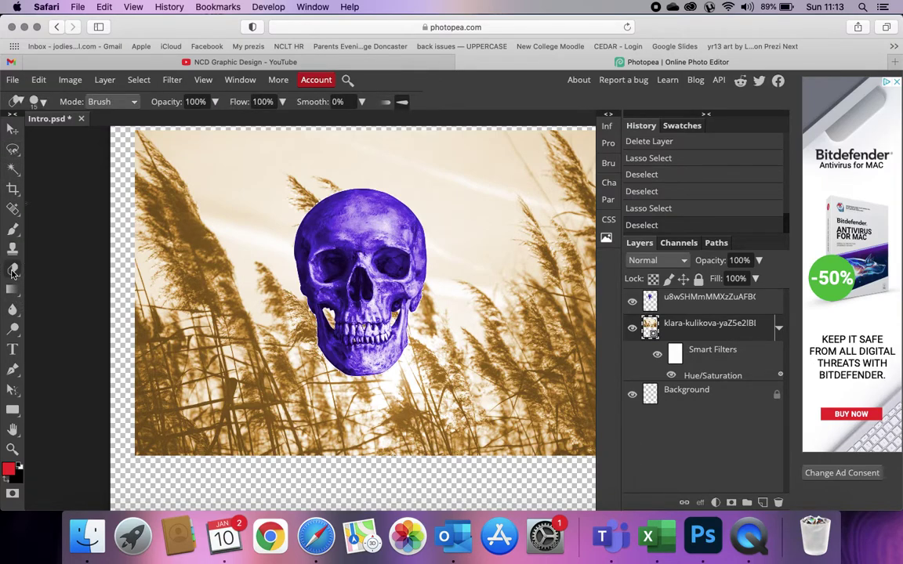
pyautogui.moveTo(13, 289); pyautogui.dragTo(74, 294)
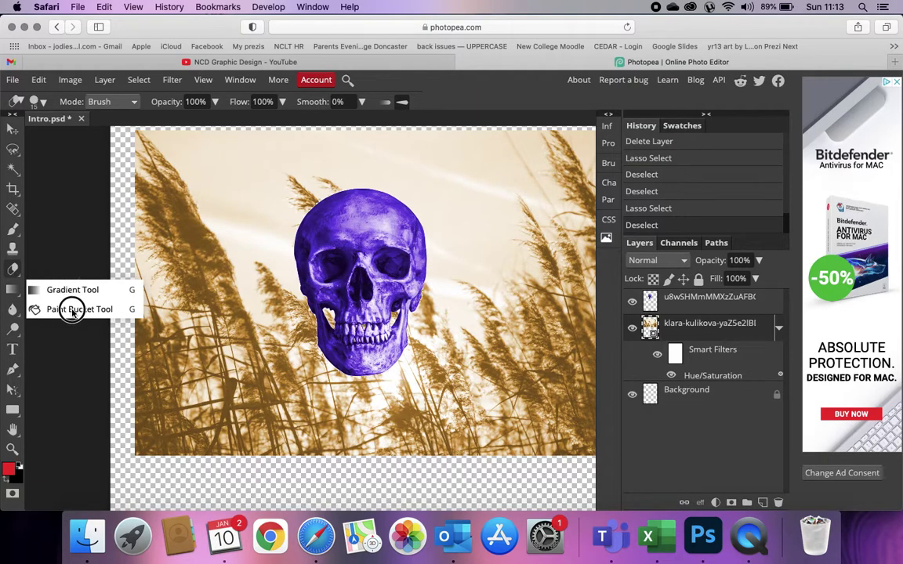
pyautogui.click(13, 309)
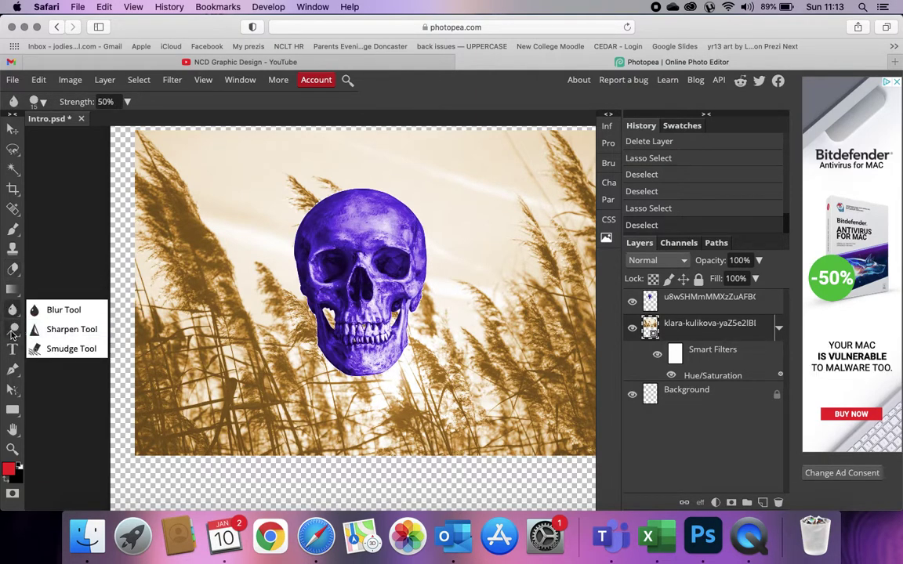
pyautogui.click(13, 333)
# - Draw a text box from the reed photo's upper-left area across the skull, enter a short sample text and select it
pyautogui.click(13, 349)
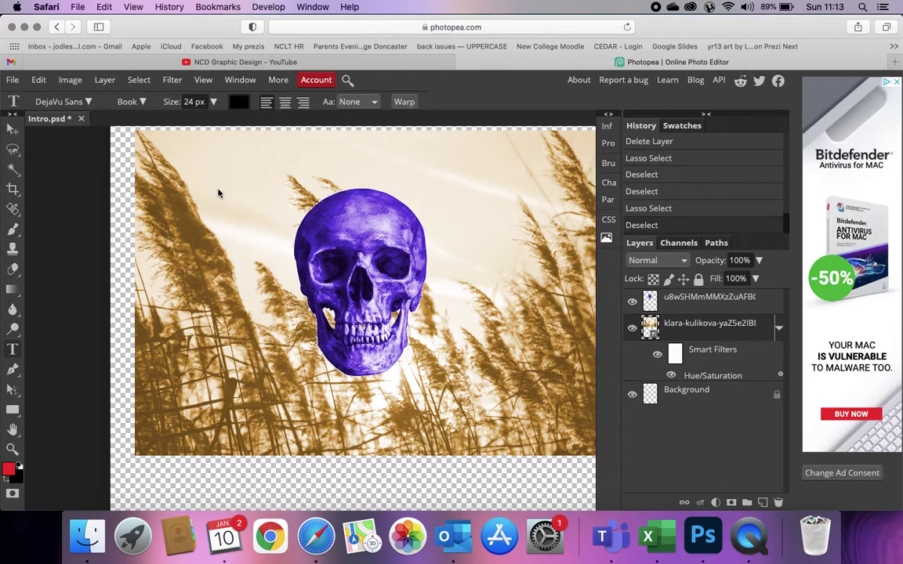
pyautogui.moveTo(180, 166); pyautogui.dragTo(369, 368)
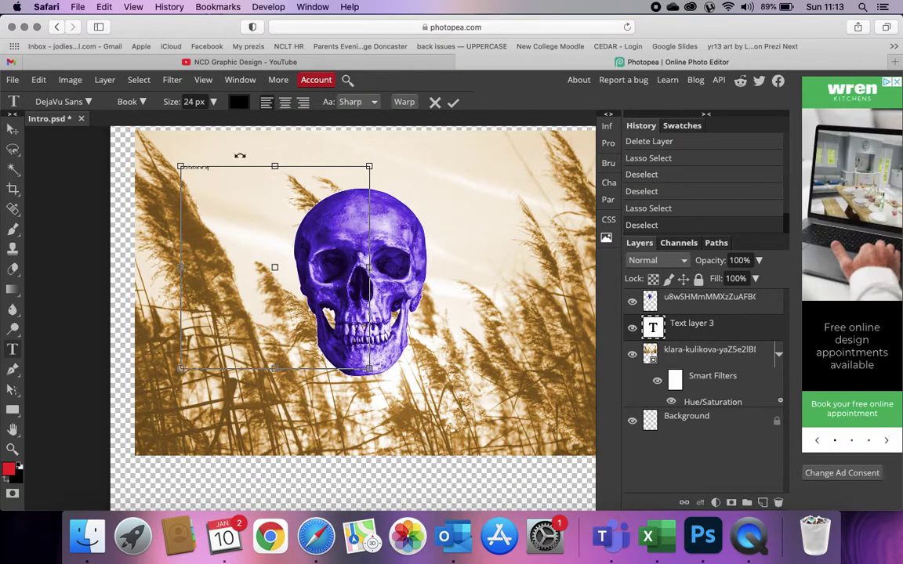
pyautogui.moveTo(215, 169); pyautogui.dragTo(162, 166)
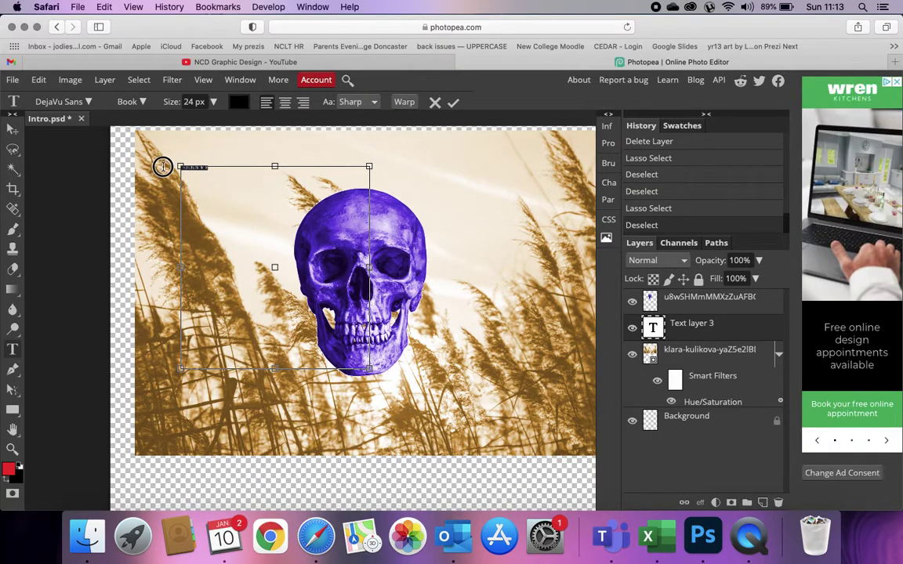
# - Browse the available fonts and their previews for the selected text, from the beginning of the alphabet
pyautogui.click(88, 102)
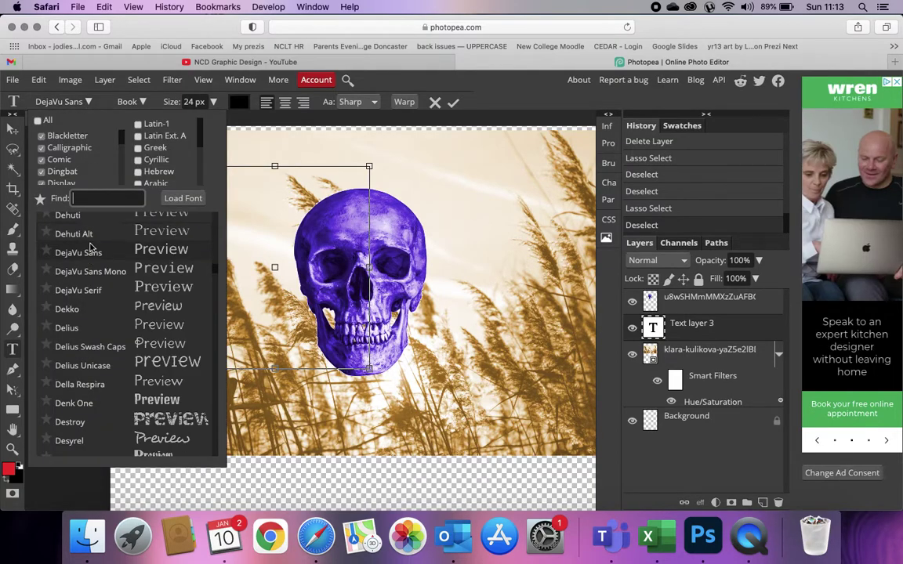
pyautogui.scroll(15, 102, 263)
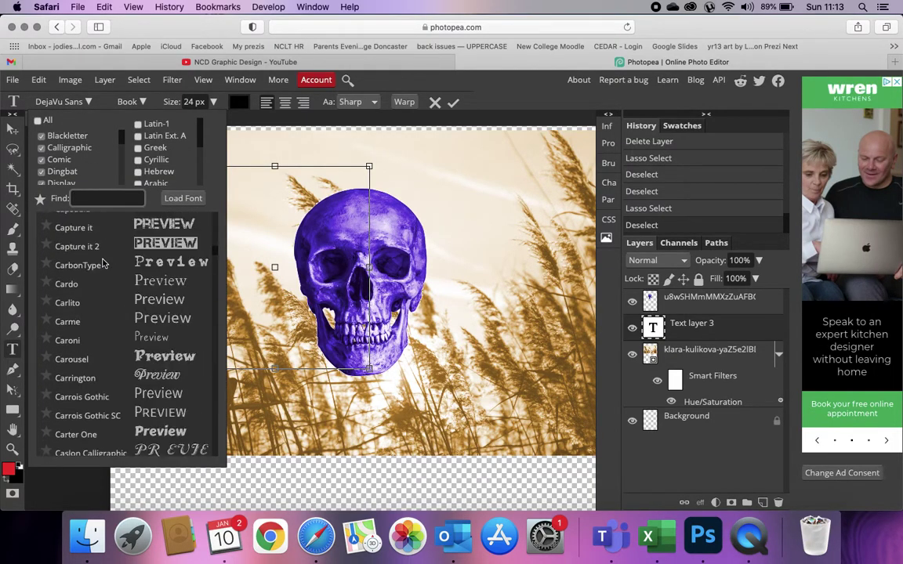
pyautogui.scroll(-5, 110, 314)
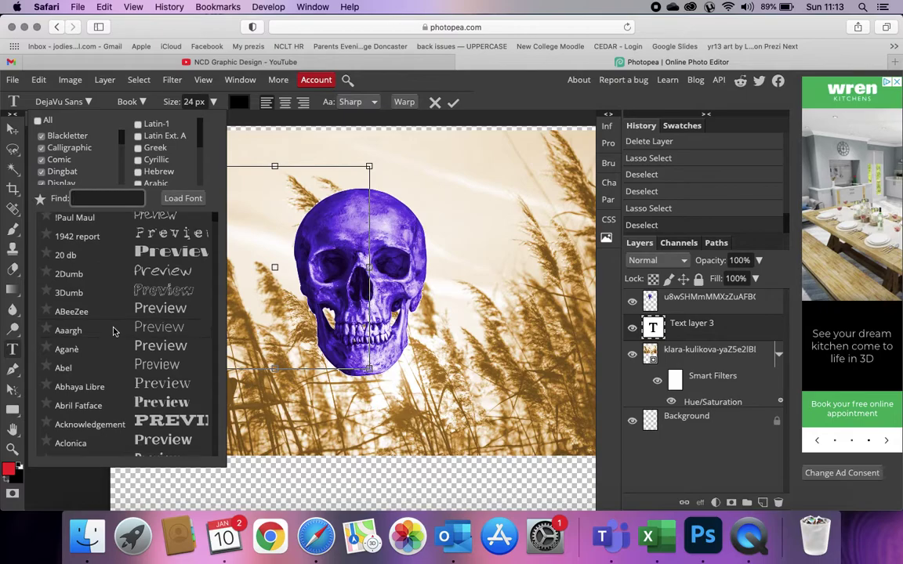
pyautogui.scroll(-10, 113, 333)
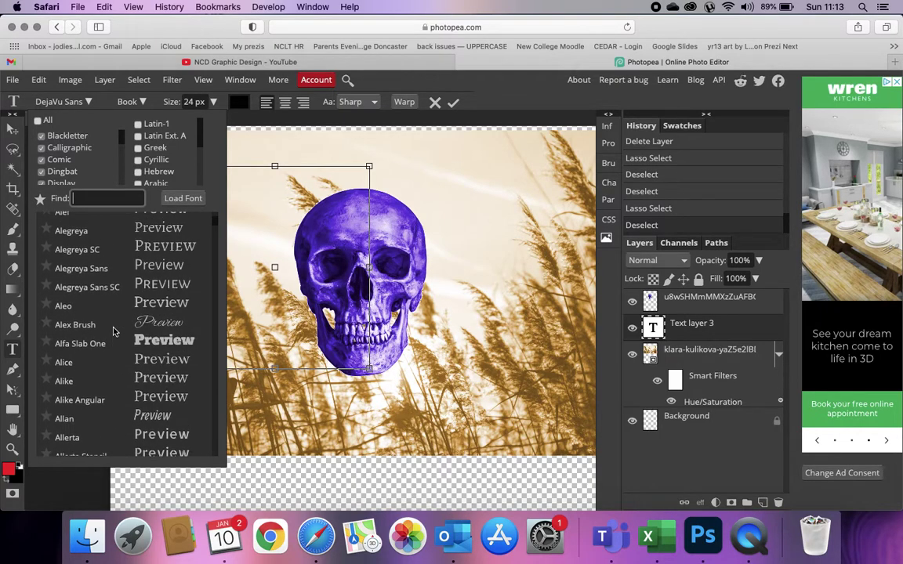
pyautogui.scroll(-10, 113, 332)
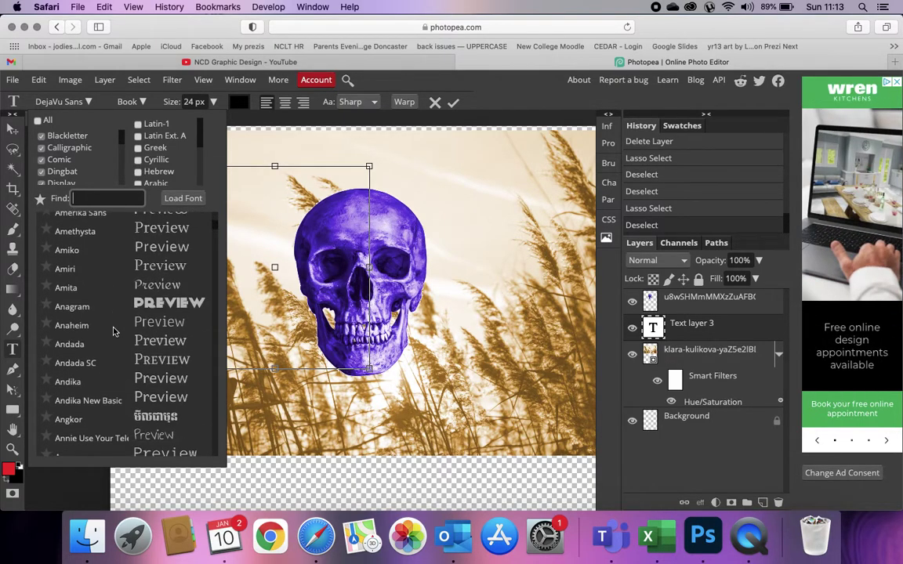
pyautogui.scroll(-10, 113, 332)
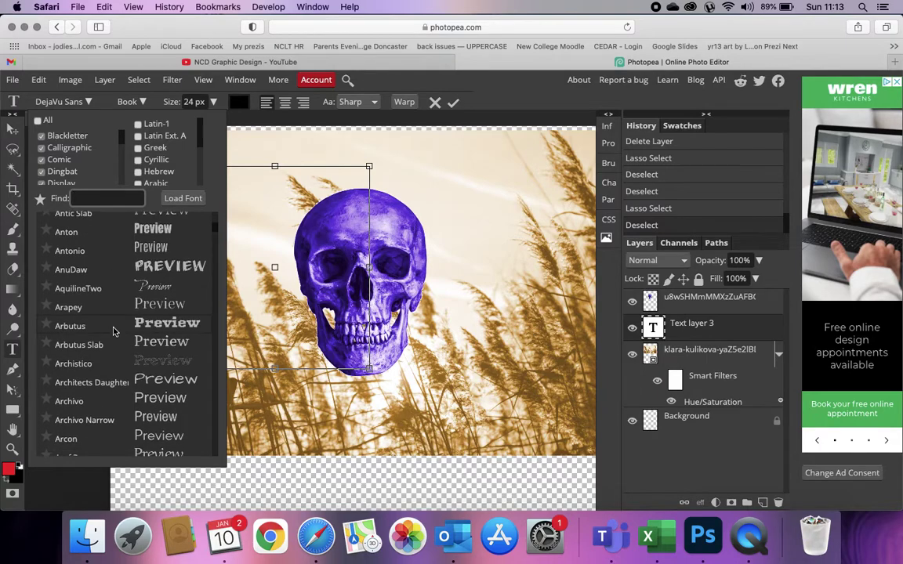
pyautogui.scroll(-1, 114, 332)
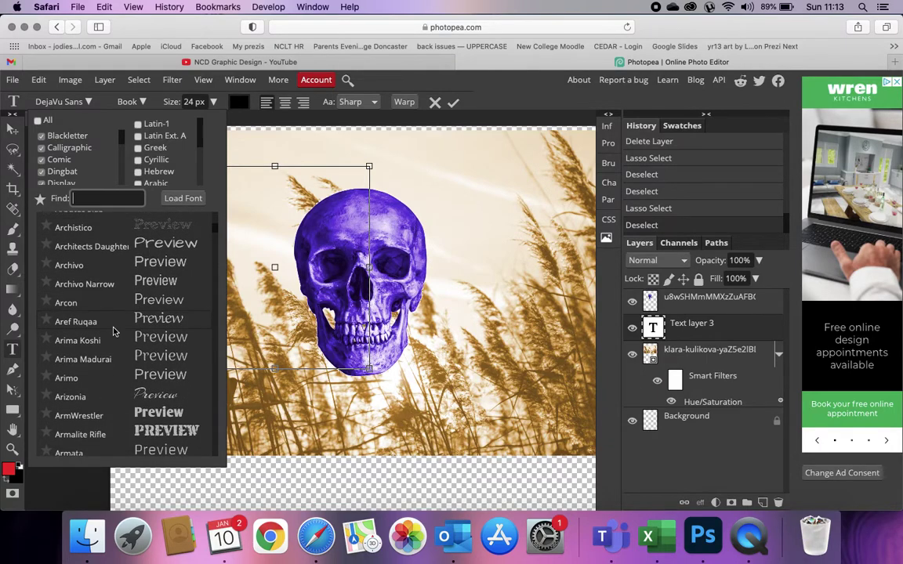
pyautogui.scroll(-10, 114, 332)
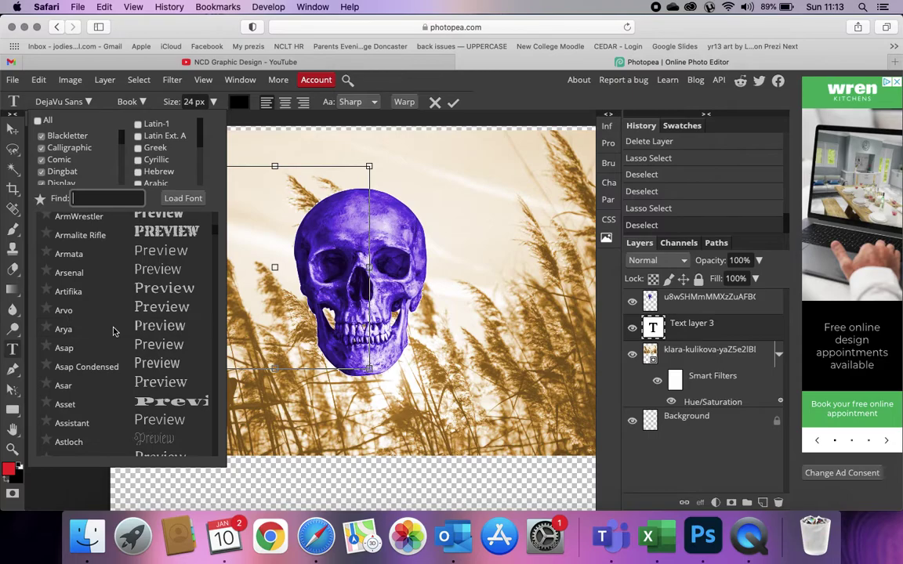
# - Switch to YouTube and open the full PhotoPea playlist of the NCD Graphic Design channel
pyautogui.click(325, 63)
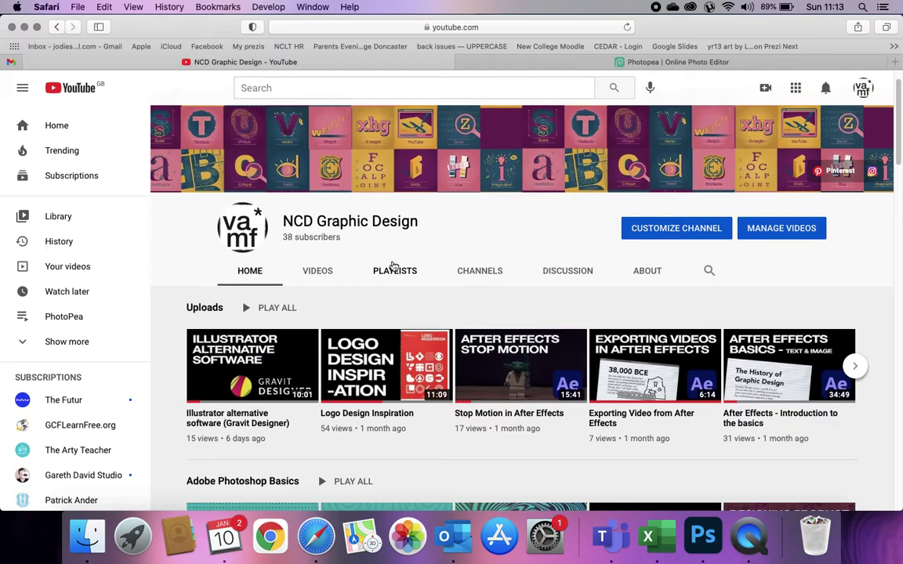
pyautogui.click(393, 269)
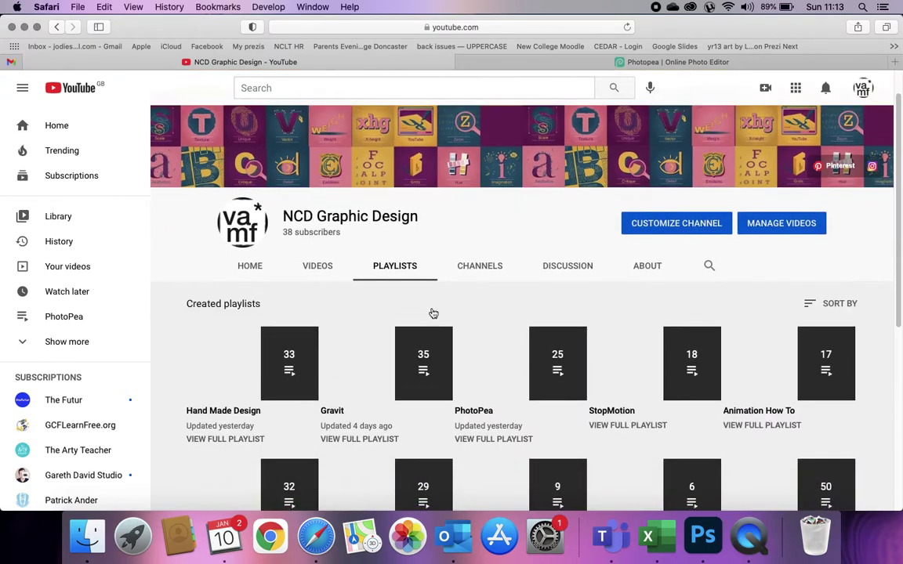
pyautogui.scroll(-3, 430, 310)
pyautogui.click(494, 335)
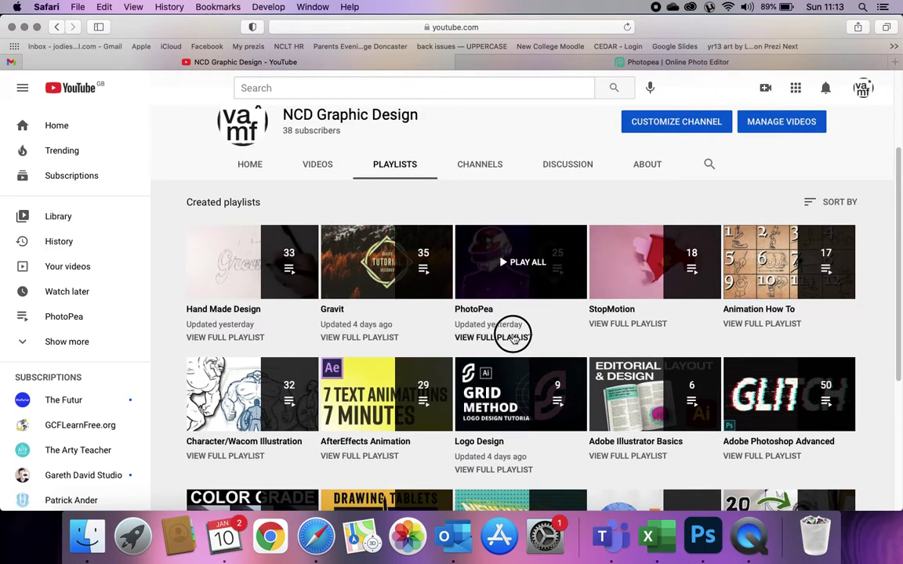
# - Look through all the tutorial videos in the PhotoPea playlist and return to the start of the list
pyautogui.scroll(-6, 603, 416)
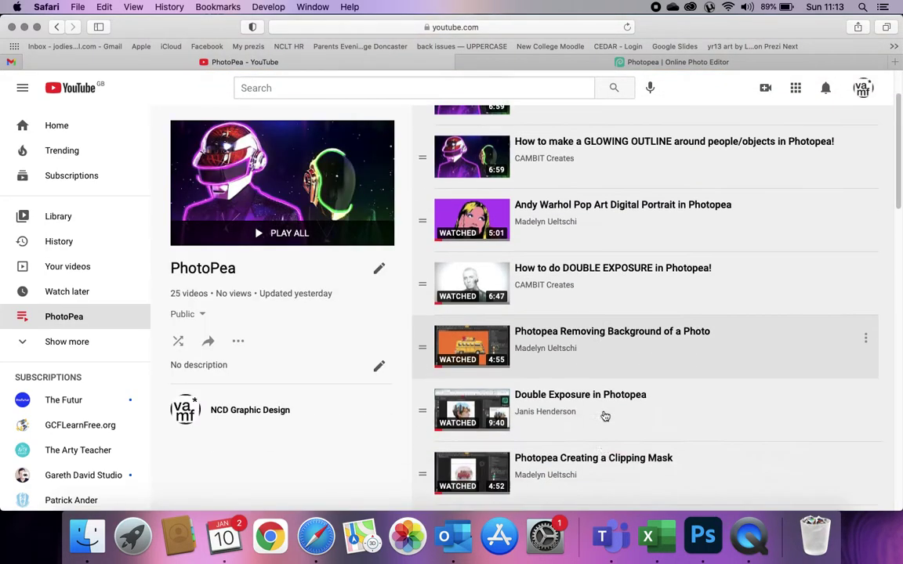
pyautogui.scroll(-3, 605, 416)
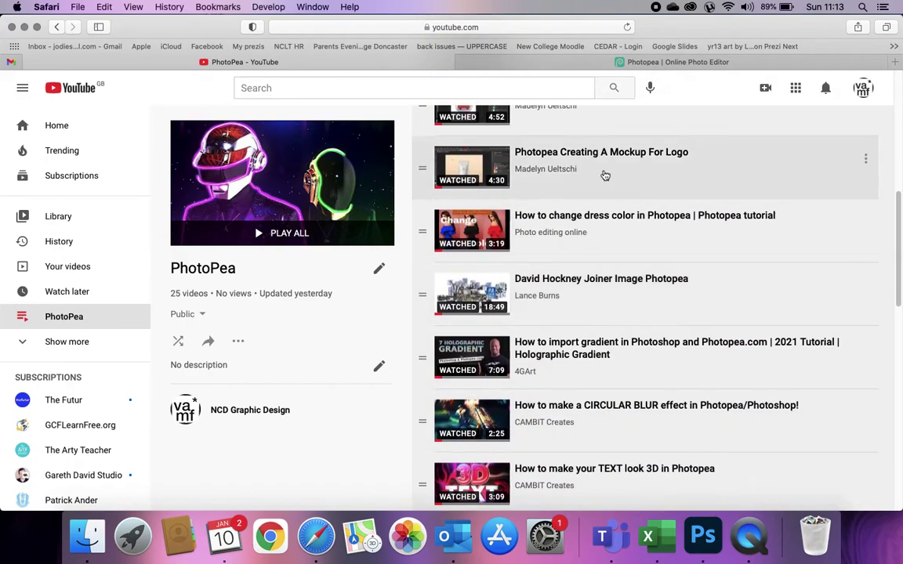
pyautogui.scroll(-10, 555, 359)
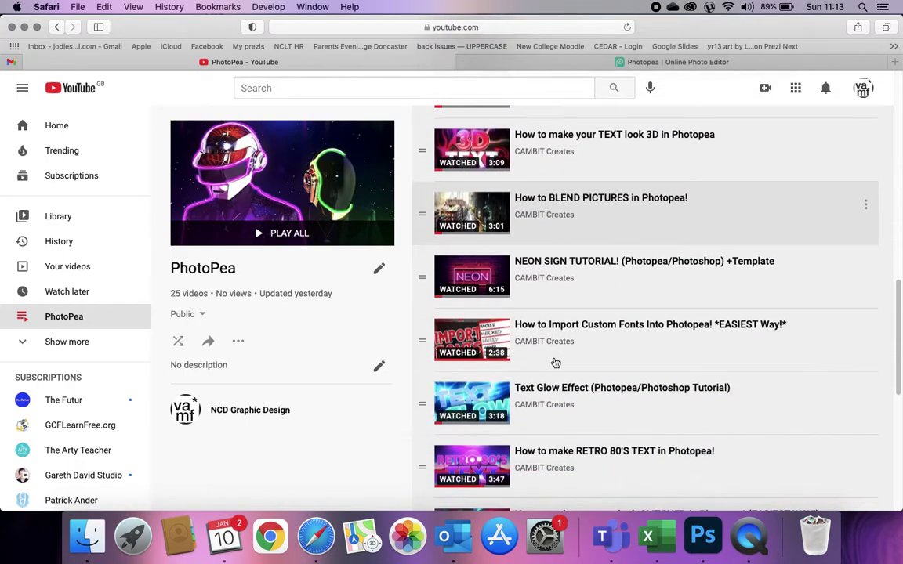
pyautogui.scroll(-1, 555, 363)
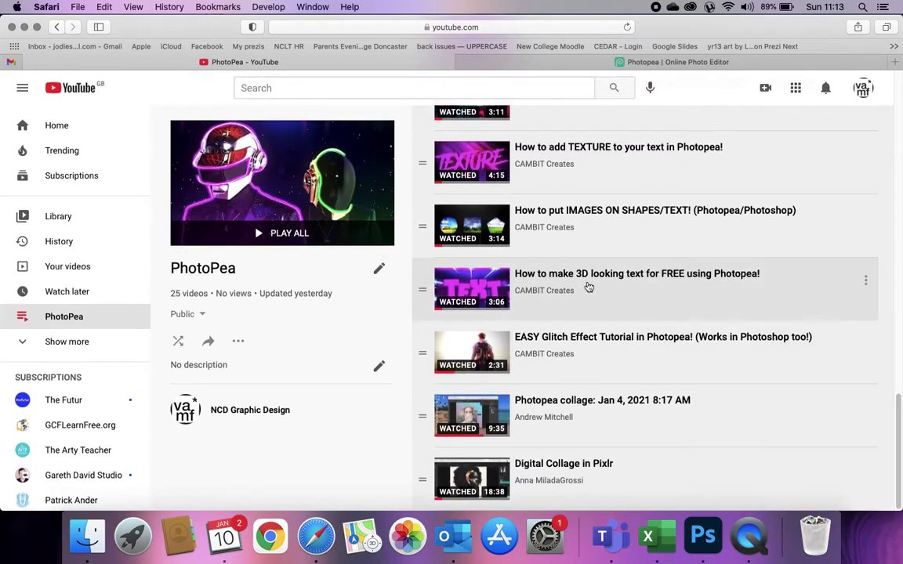
pyautogui.scroll(15, 671, 374)
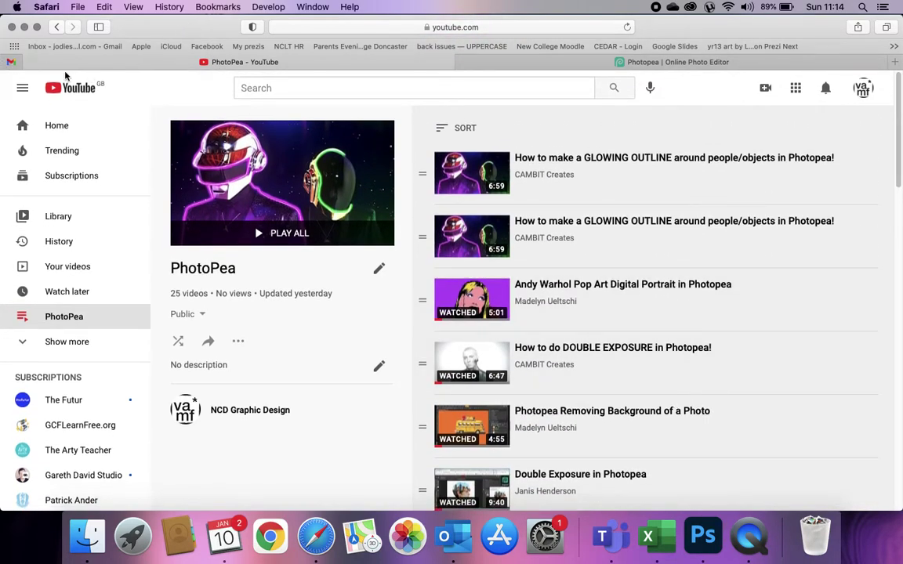
# - Switch back to Photopea, open the font list for the selected text and turn off all font categories
pyautogui.click(604, 62)
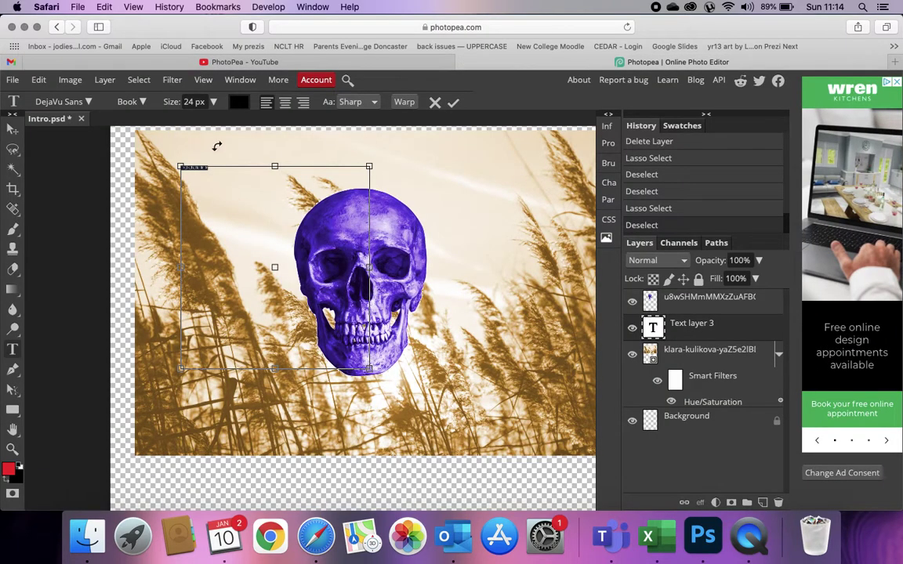
pyautogui.click(78, 102)
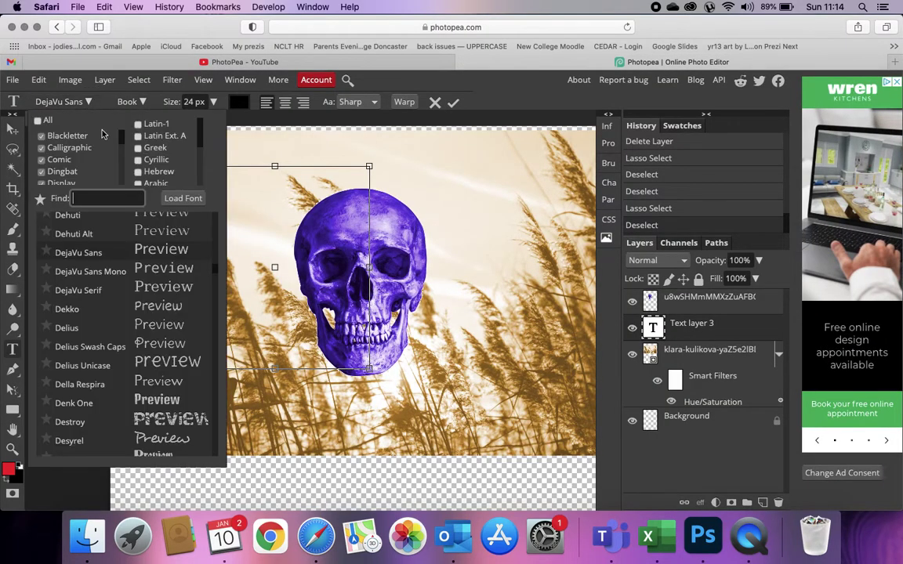
pyautogui.click(37, 121)
pyautogui.click(38, 121)
pyautogui.click(38, 122)
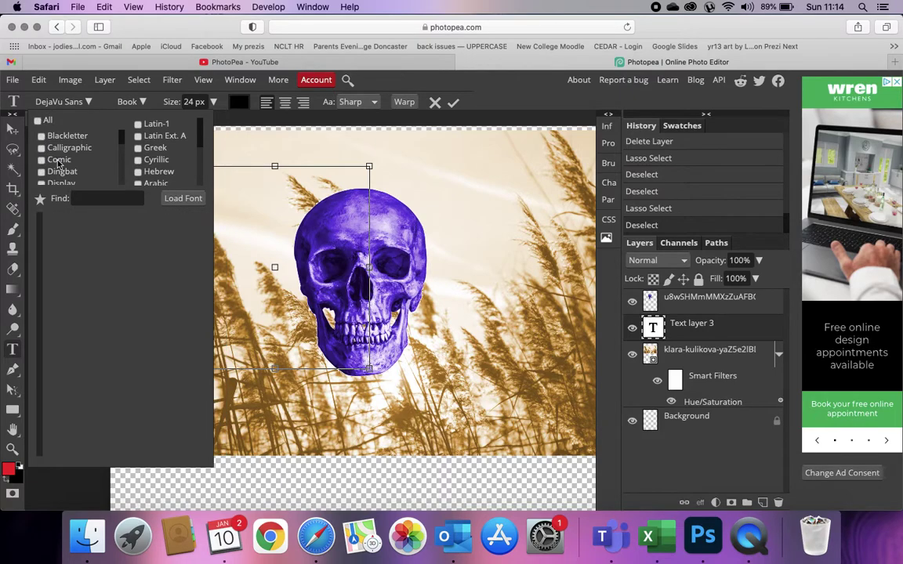
# - Turn the Sans Serif, Script and Serif font categories on and off again one after another
pyautogui.scroll(-3, 57, 156)
pyautogui.scroll(-1, 57, 163)
pyautogui.scroll(-3, 44, 161)
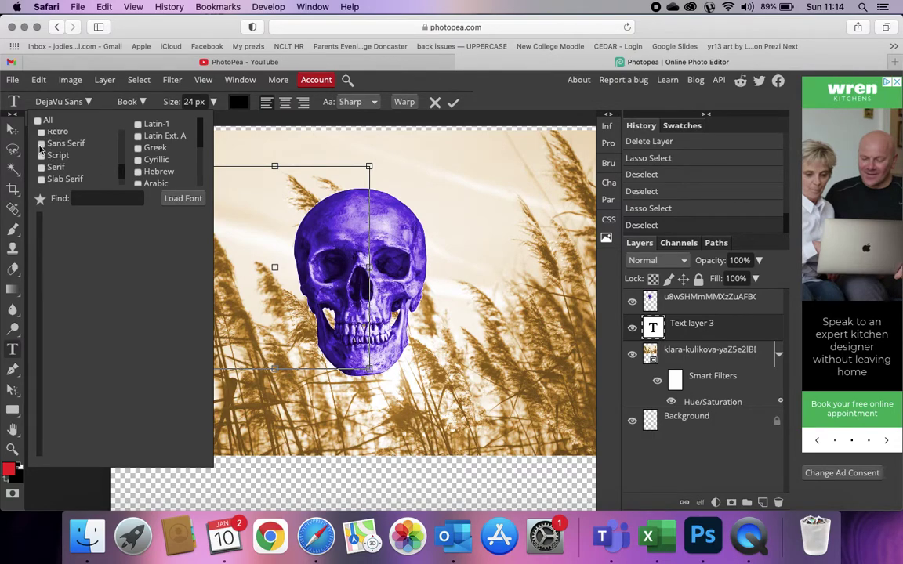
pyautogui.click(40, 144)
pyautogui.click(41, 144)
pyautogui.click(41, 155)
pyautogui.click(41, 155)
pyautogui.click(41, 167)
pyautogui.click(41, 167)
# - Try further font categories, including Novelty, Retro and Typewriter, turning each one on and off again
pyautogui.scroll(5, 46, 157)
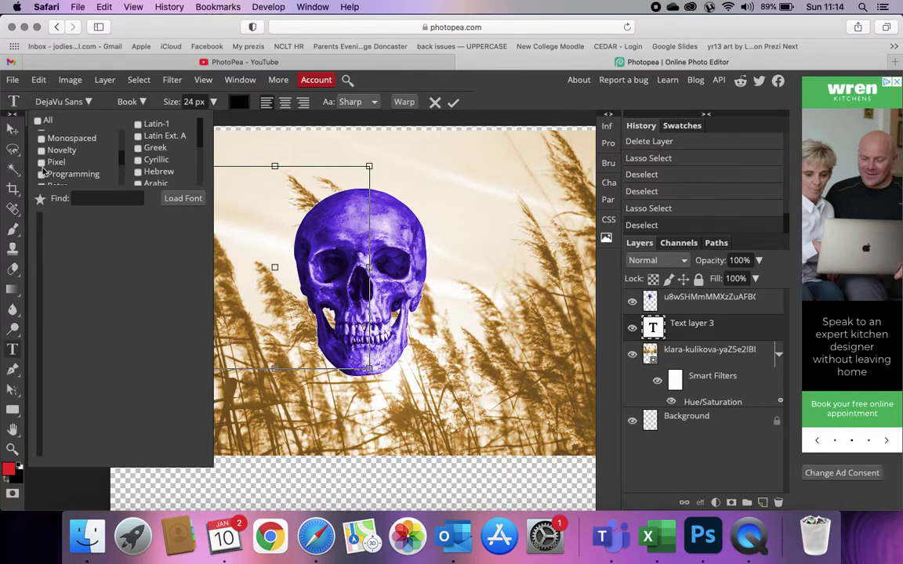
pyautogui.click(42, 154)
pyautogui.click(42, 153)
pyautogui.scroll(-1, 42, 164)
pyautogui.scroll(-2, 41, 173)
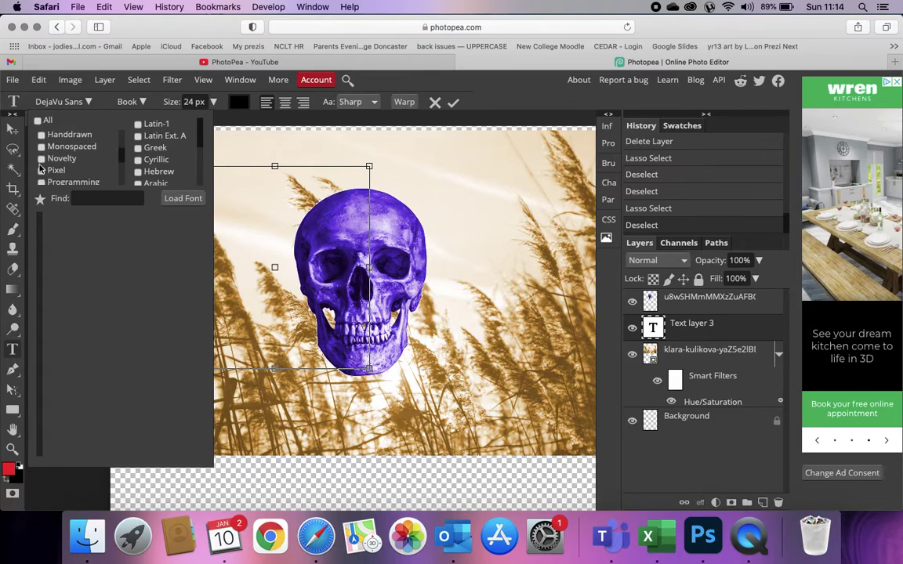
pyautogui.click(42, 160)
pyautogui.click(42, 159)
pyautogui.scroll(-2, 43, 161)
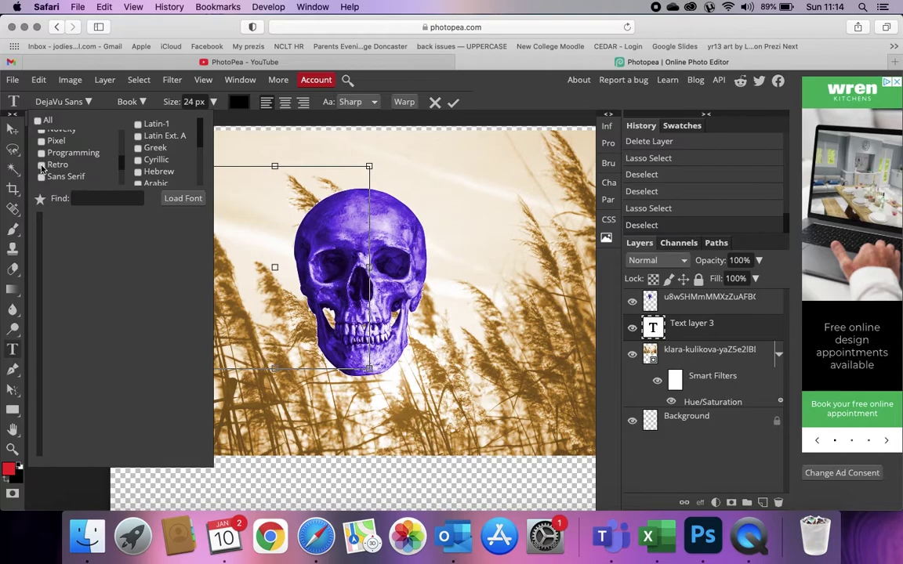
pyautogui.click(41, 165)
pyautogui.click(42, 166)
pyautogui.scroll(-2, 42, 168)
pyautogui.scroll(-3, 42, 171)
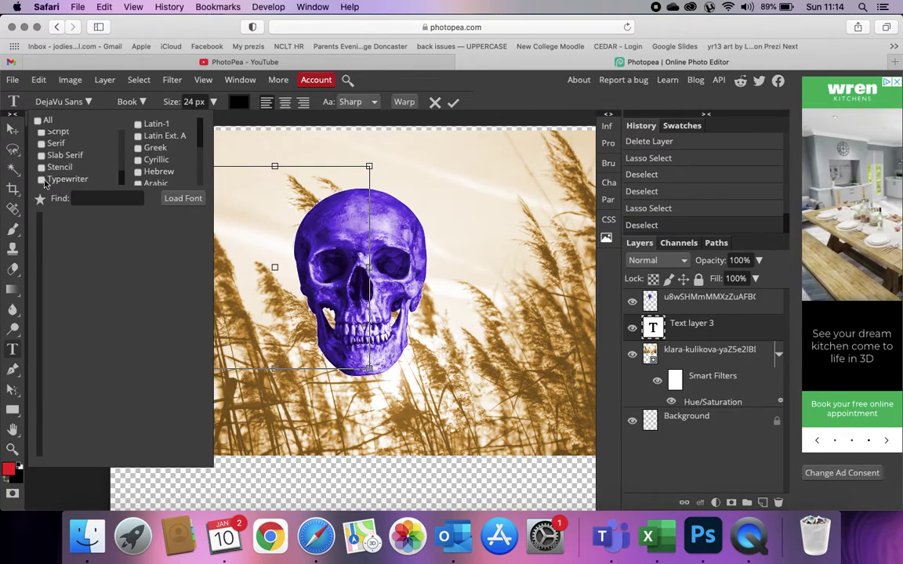
pyautogui.click(41, 180)
pyautogui.click(42, 180)
# - Limit the font list to the Sans Serif category and browse the previews of its fonts
pyautogui.scroll(3, 51, 156)
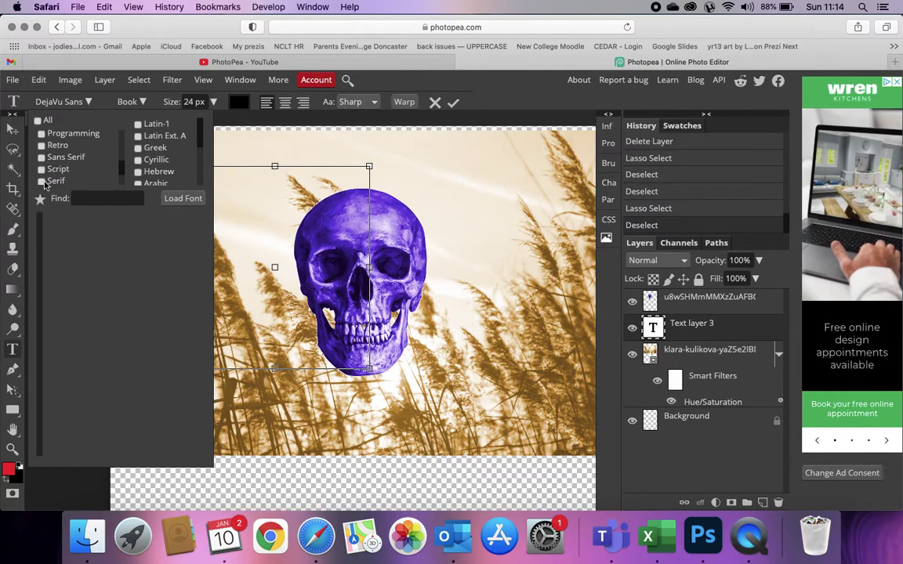
pyautogui.scroll(5, 43, 173)
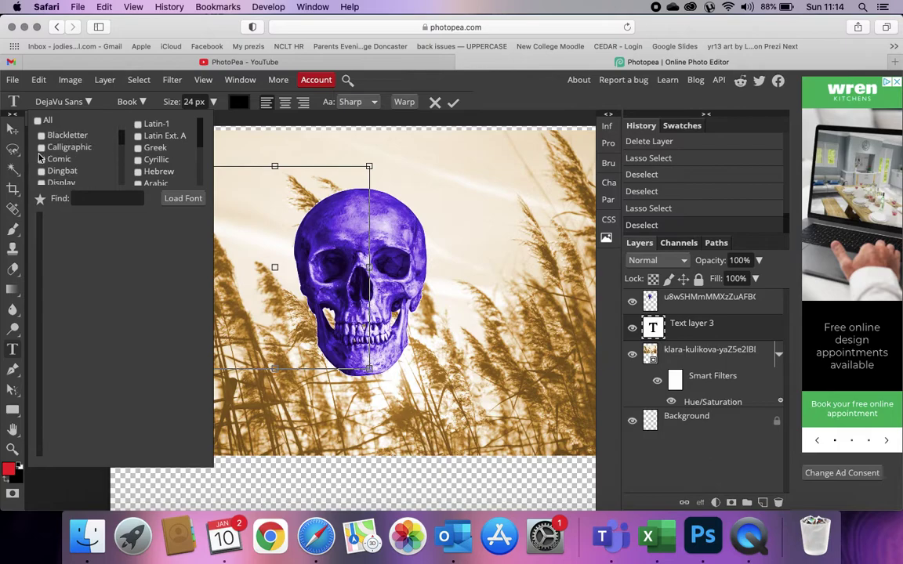
pyautogui.scroll(-5, 45, 165)
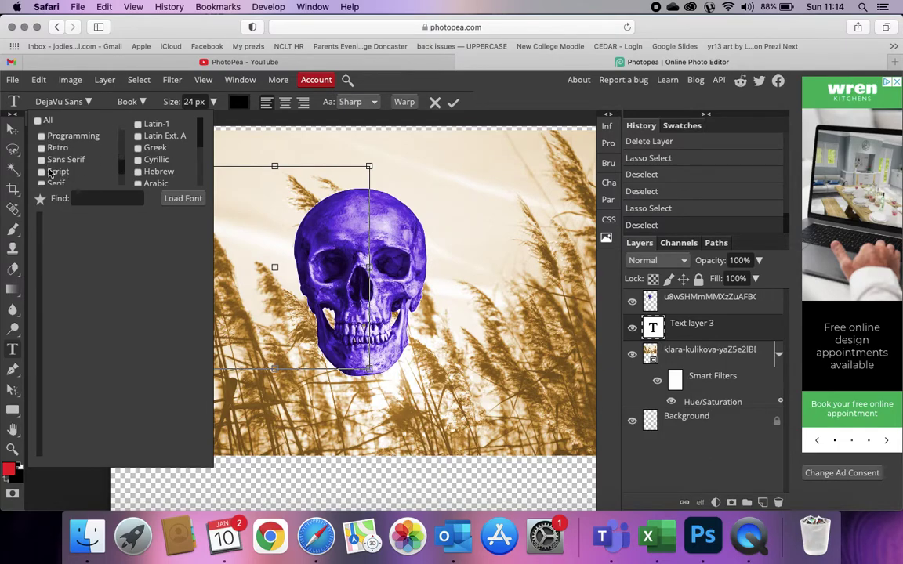
pyautogui.click(44, 161)
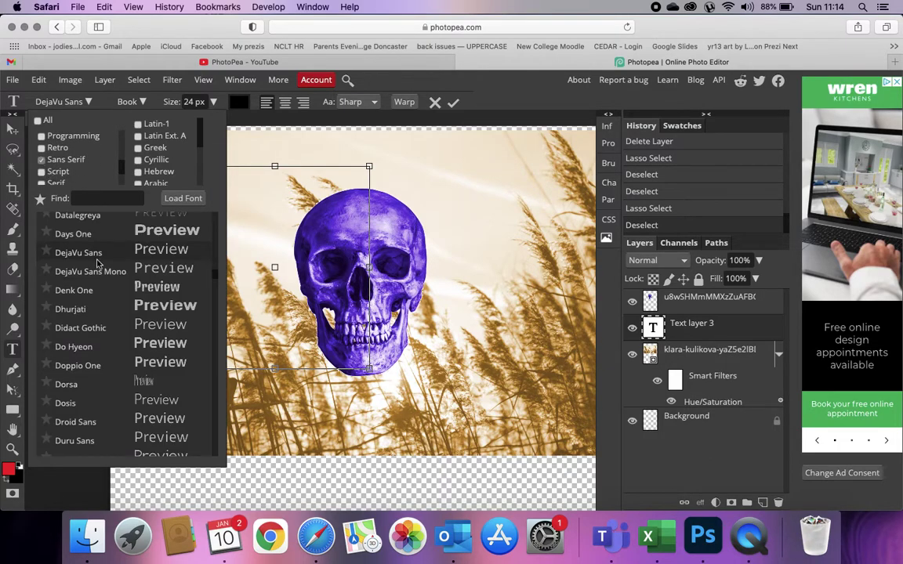
pyautogui.scroll(6, 84, 290)
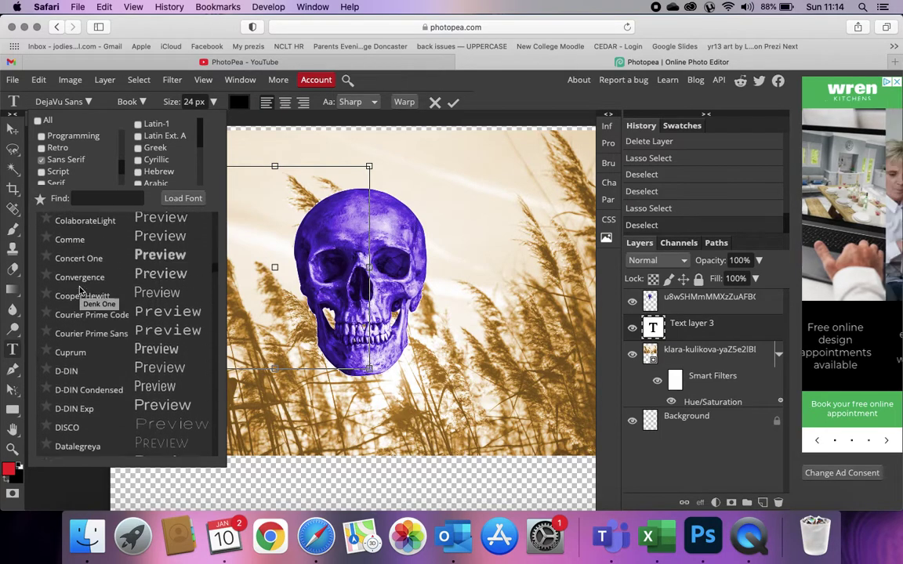
pyautogui.scroll(3, 112, 246)
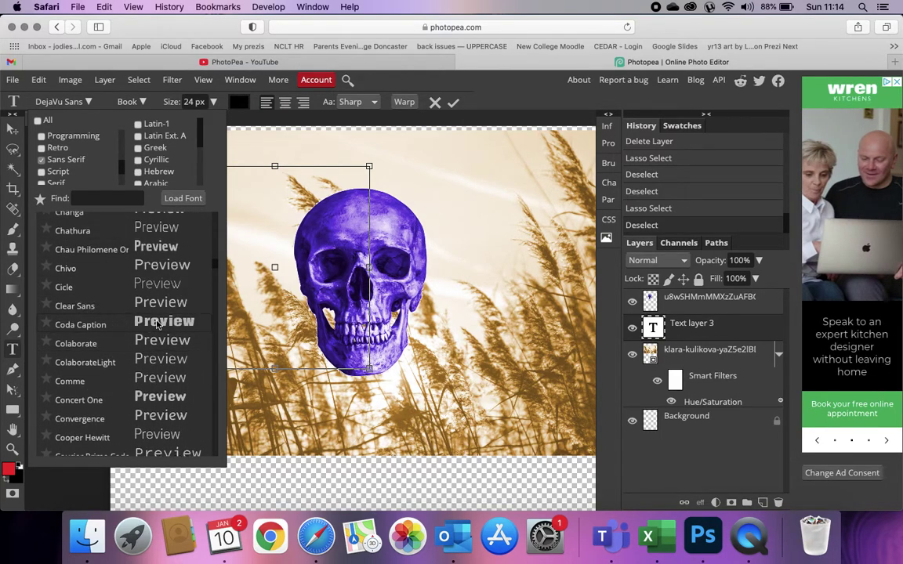
pyautogui.scroll(-3, 153, 333)
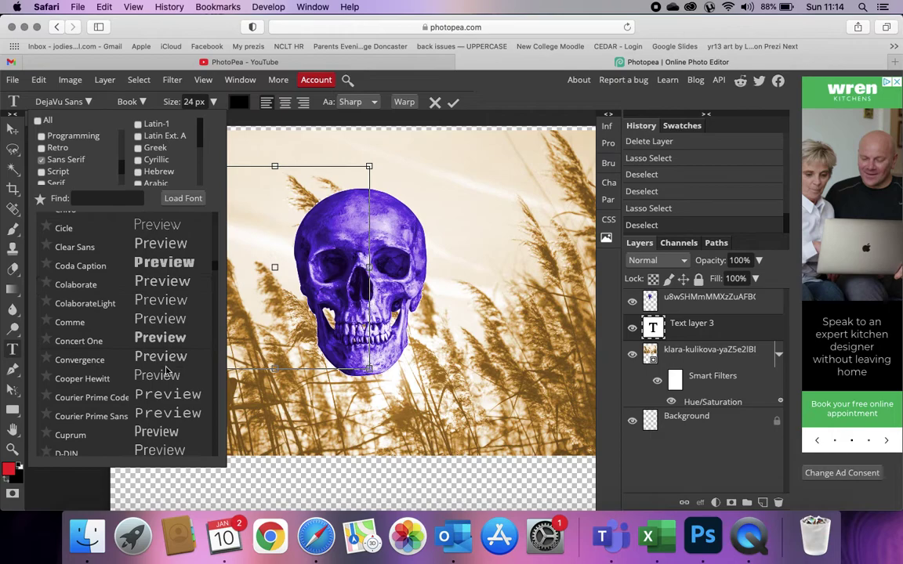
pyautogui.scroll(-10, 153, 341)
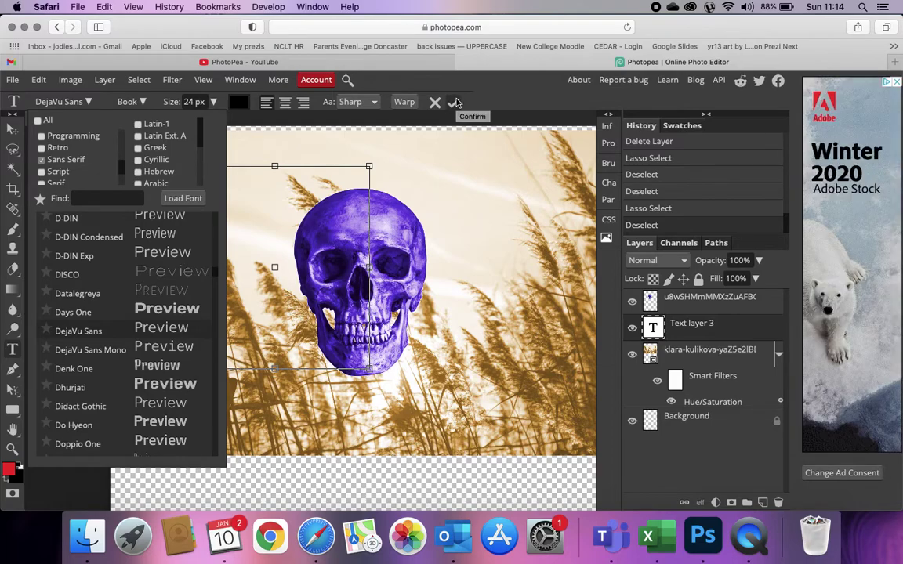
# - Try centre and right alignment on the sample text, and return it to left alignment
pyautogui.click(259, 100)
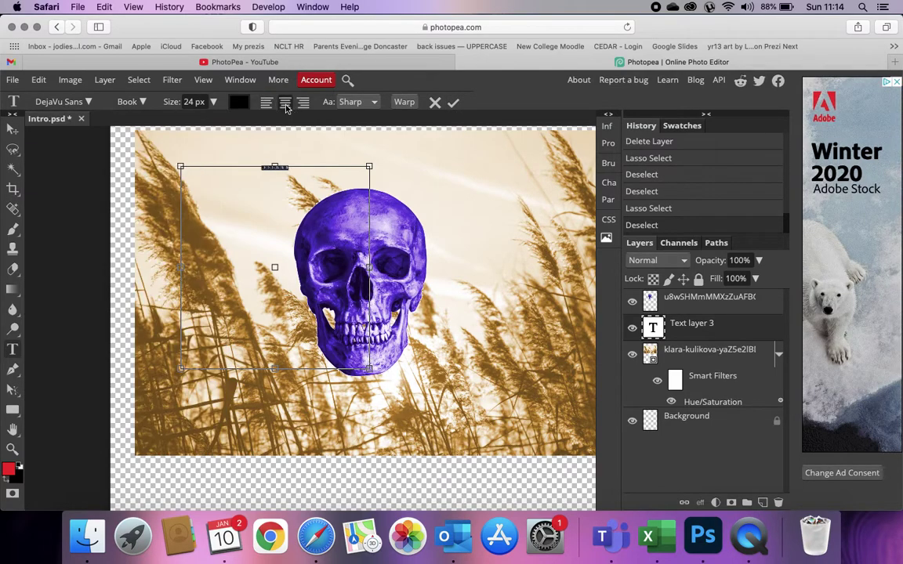
pyautogui.click(303, 102)
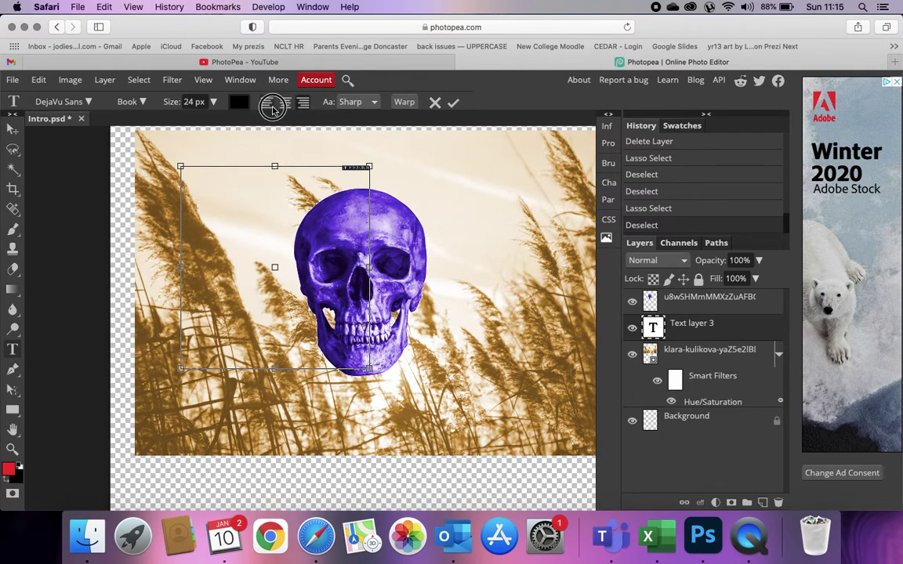
pyautogui.click(266, 102)
# - Look over the paragraph, character and font style options for the sample text, and discard the text layer
pyautogui.click(609, 203)
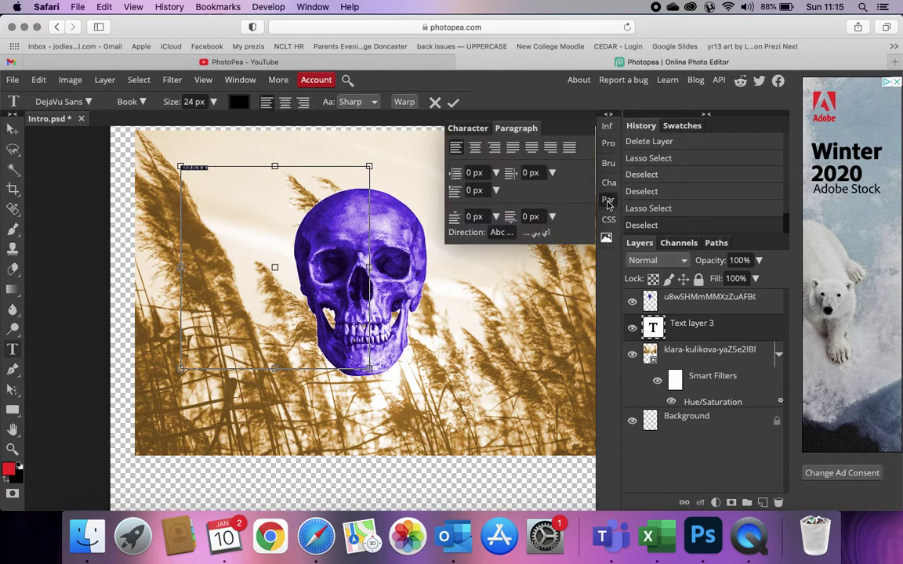
pyautogui.click(609, 183)
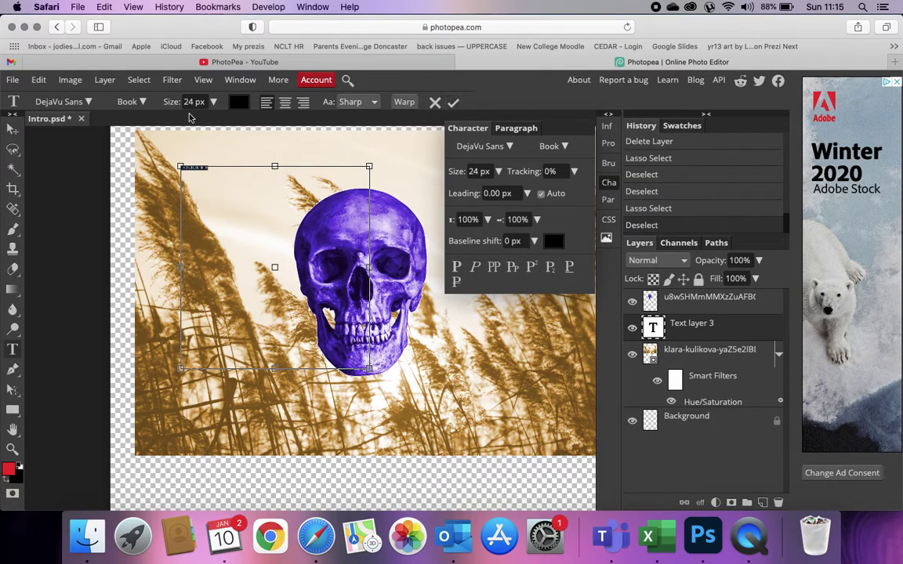
pyautogui.click(140, 103)
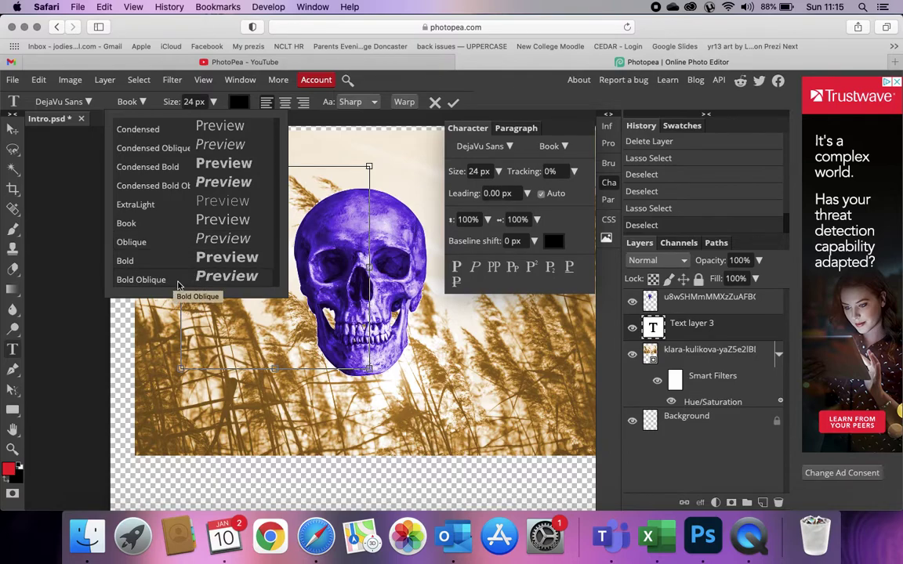
pyautogui.click(453, 102)
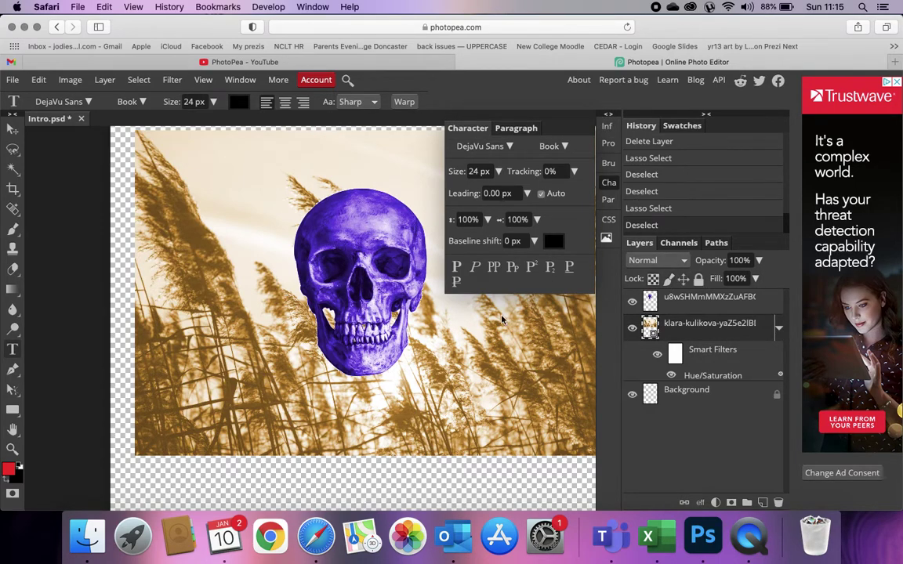
# - Look through the available layer, selection, filter and view commands, including the Stylize filters and Snap To options
pyautogui.click(105, 80)
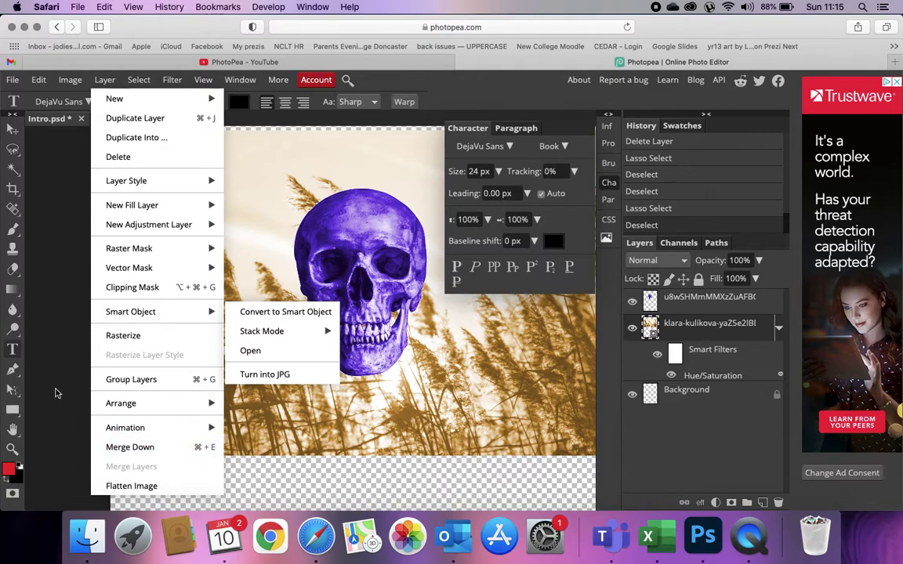
pyautogui.click(146, 82)
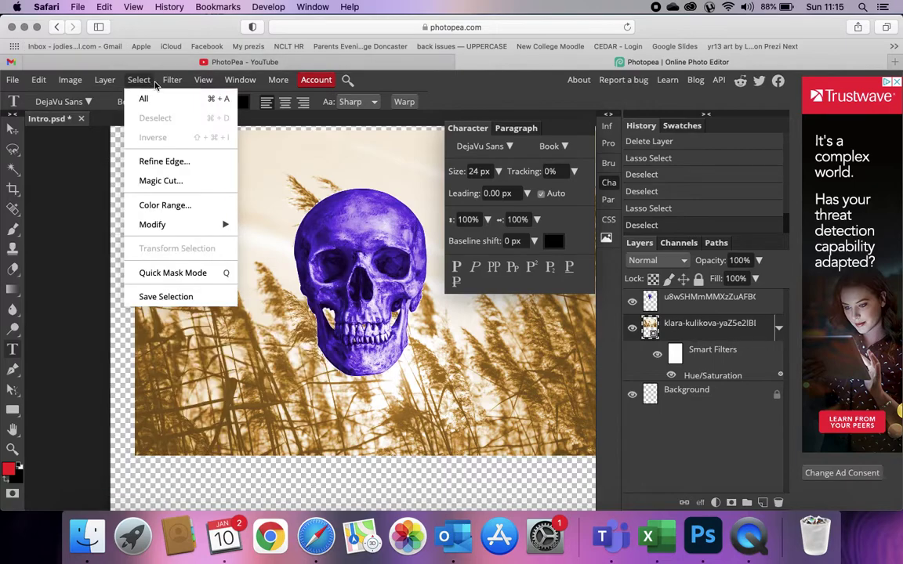
pyautogui.click(171, 80)
pyautogui.moveTo(249, 188)
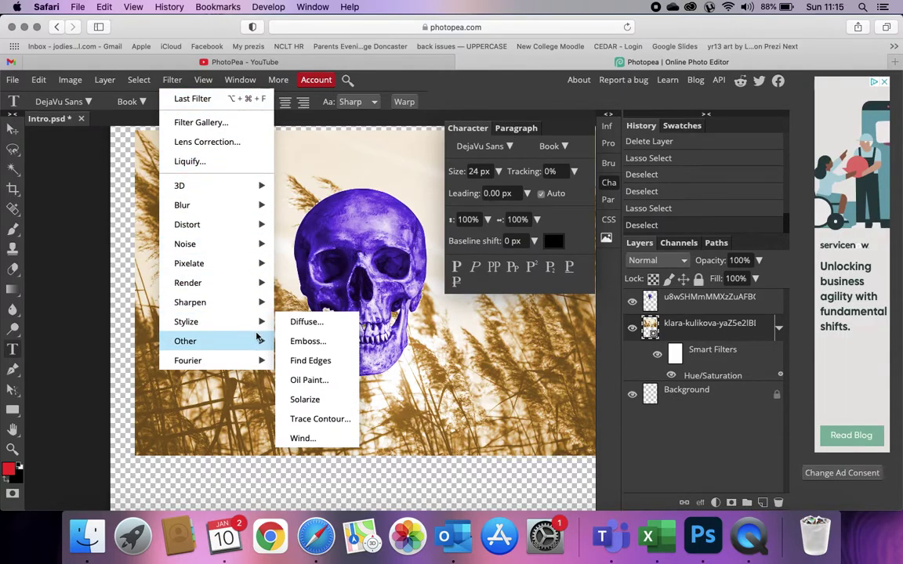
pyautogui.moveTo(210, 84)
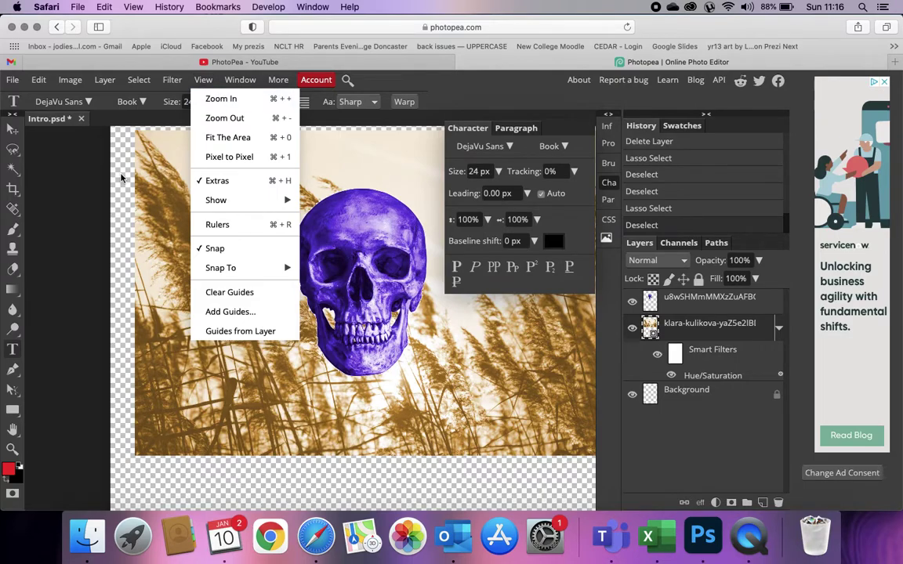
pyautogui.hscroll(1, 95, 384)
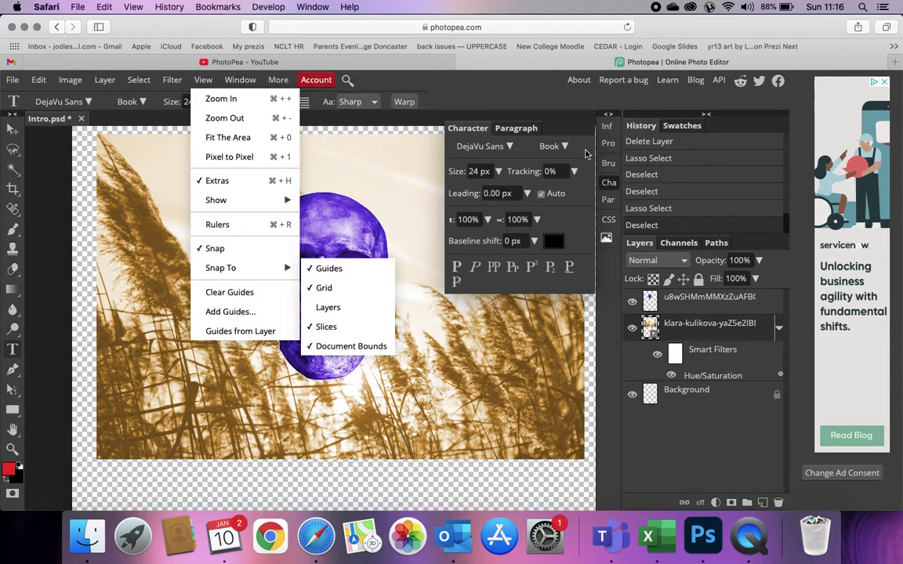
pyautogui.click(366, 208)
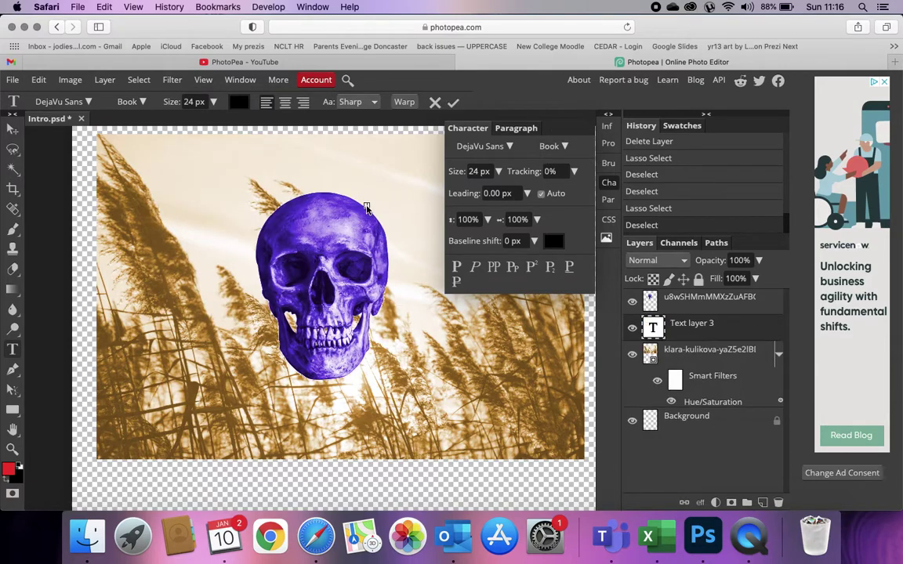
pyautogui.click(453, 102)
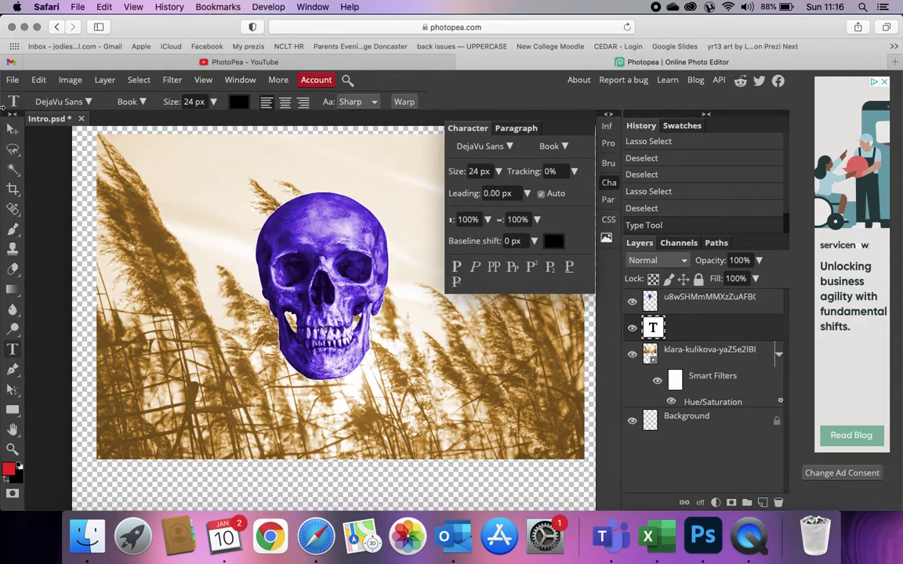
# - Examine the options for saving the project as PSD, publishing it online and exporting it as an image
pyautogui.click(13, 79)
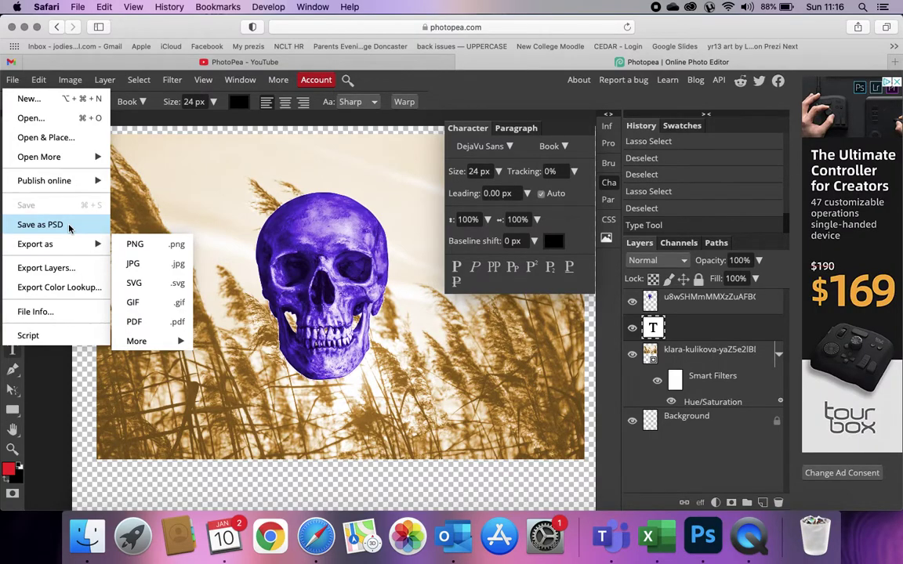
pyautogui.moveTo(76, 185)
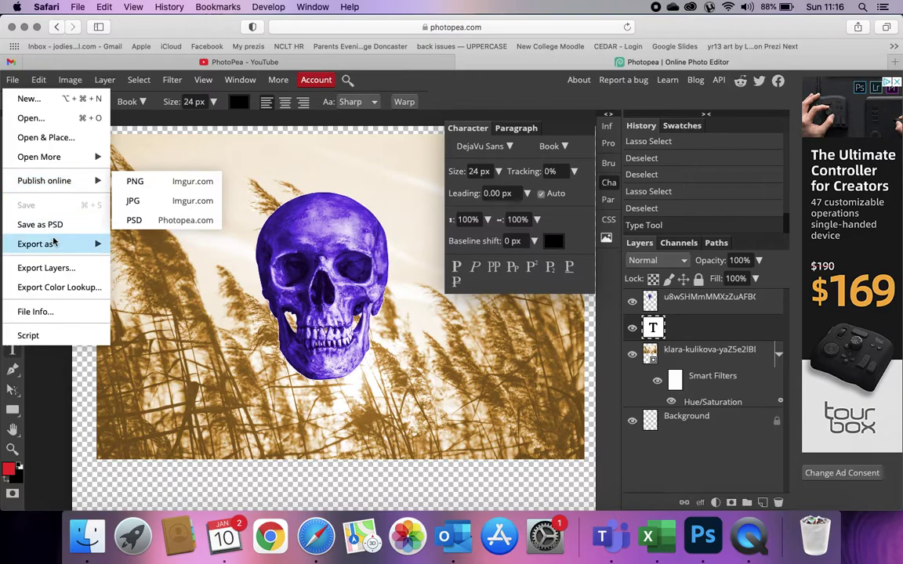
pyautogui.click(401, 356)
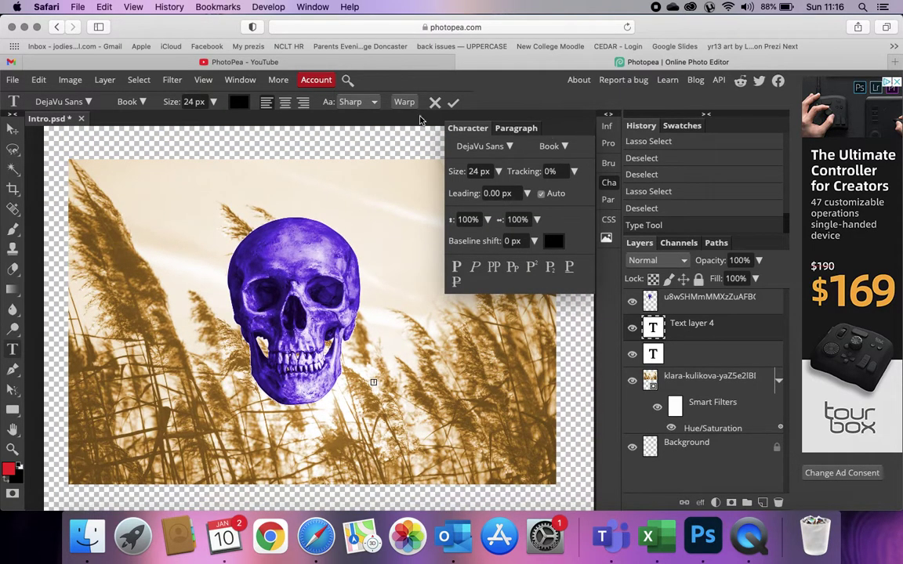
pyautogui.click(453, 103)
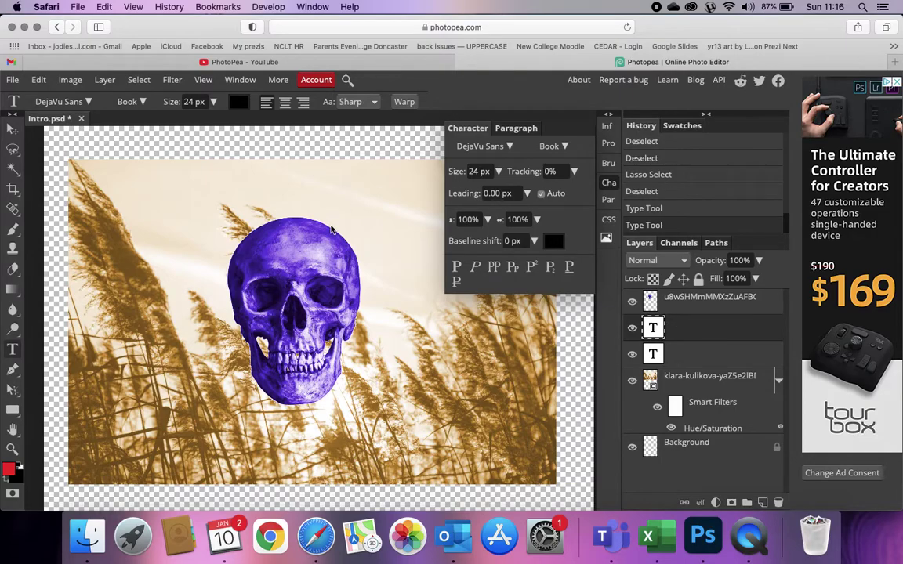